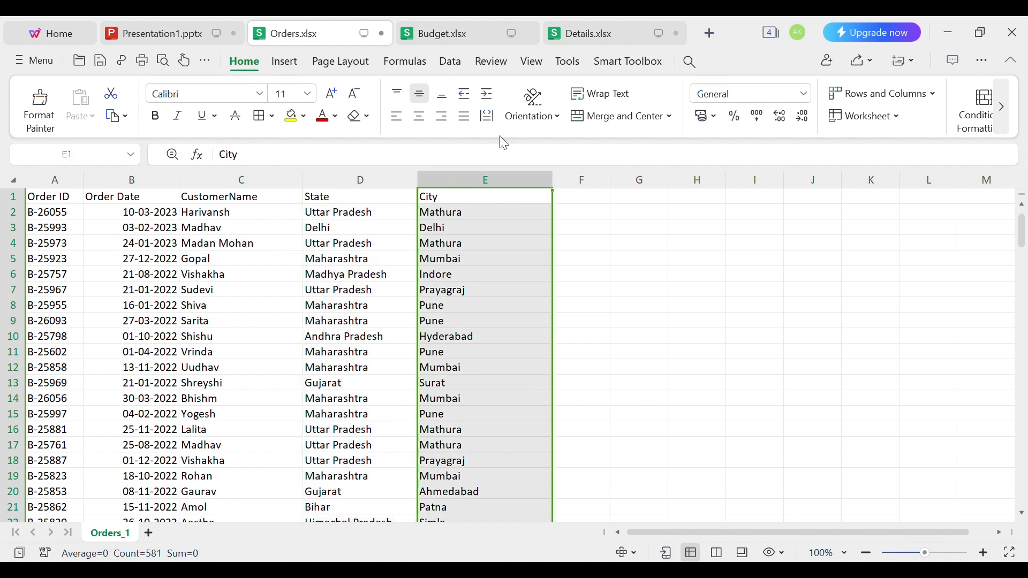
# Examine the Category, Sub-Category and PaymentMode columns in Details.xlsx.
pyautogui.click(583, 33)
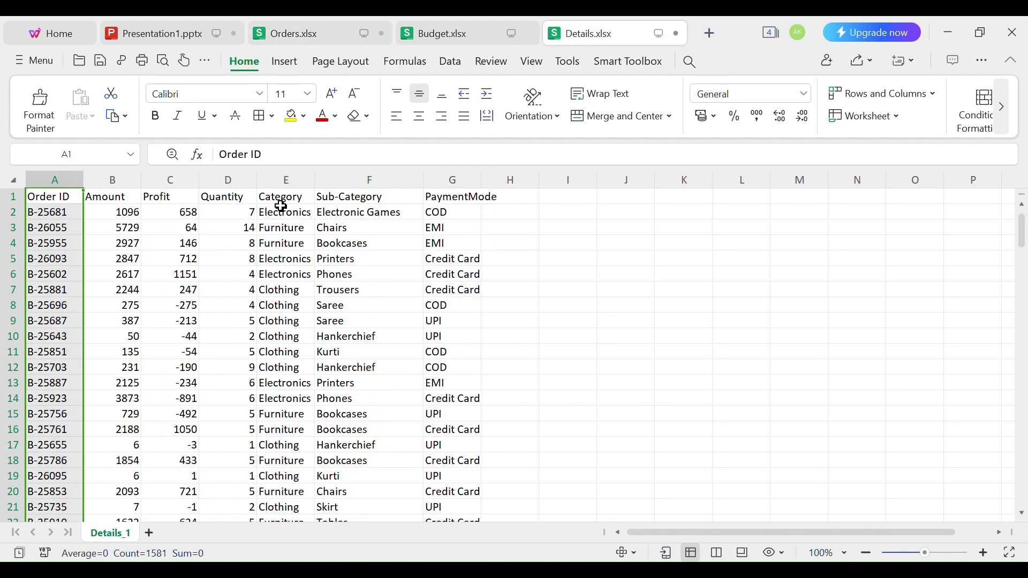
pyautogui.click(302, 194)
pyautogui.click(399, 191)
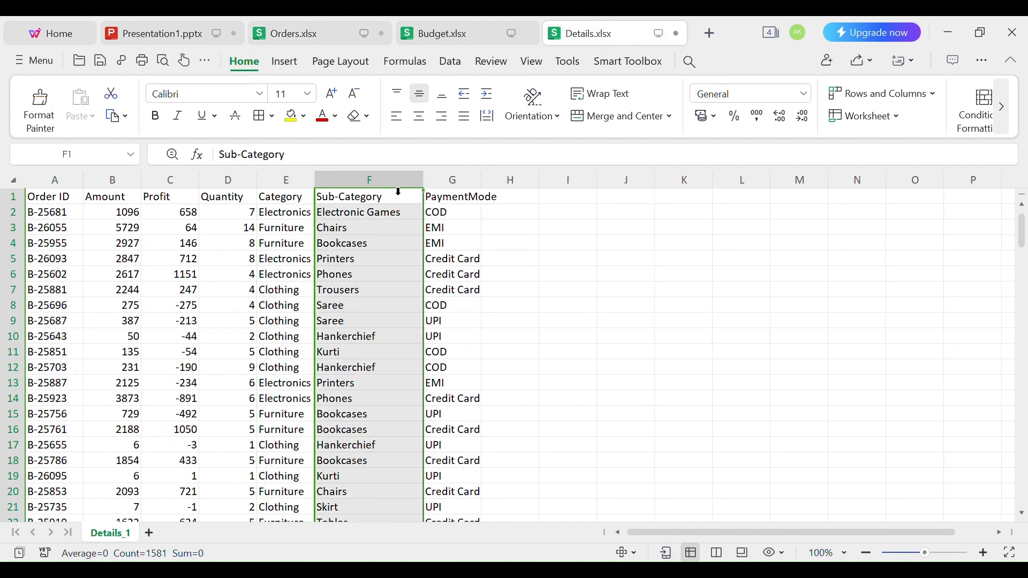
pyautogui.click(292, 188)
pyautogui.click(451, 194)
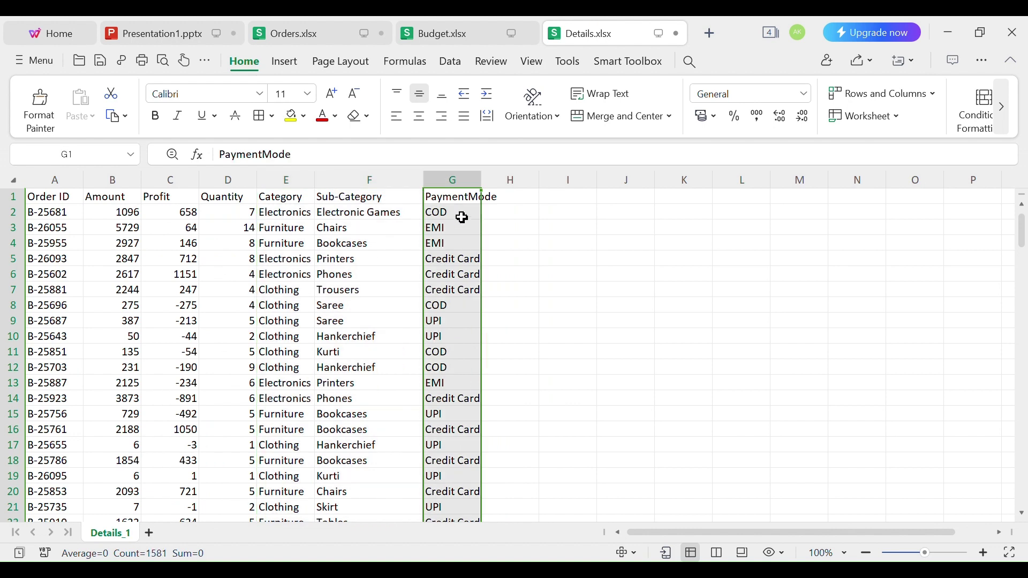
pyautogui.click(465, 214)
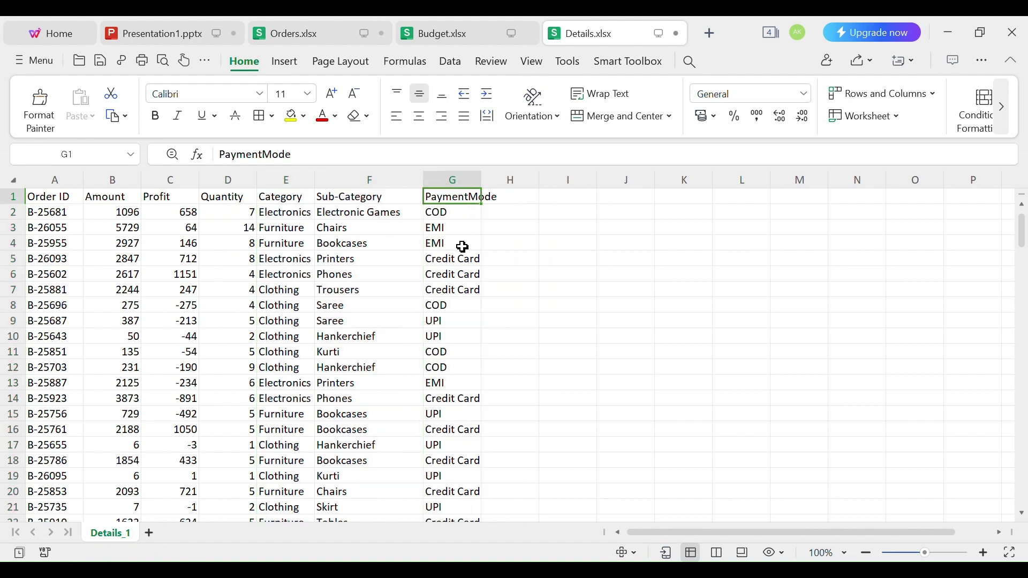
pyautogui.click(467, 267)
pyautogui.click(467, 340)
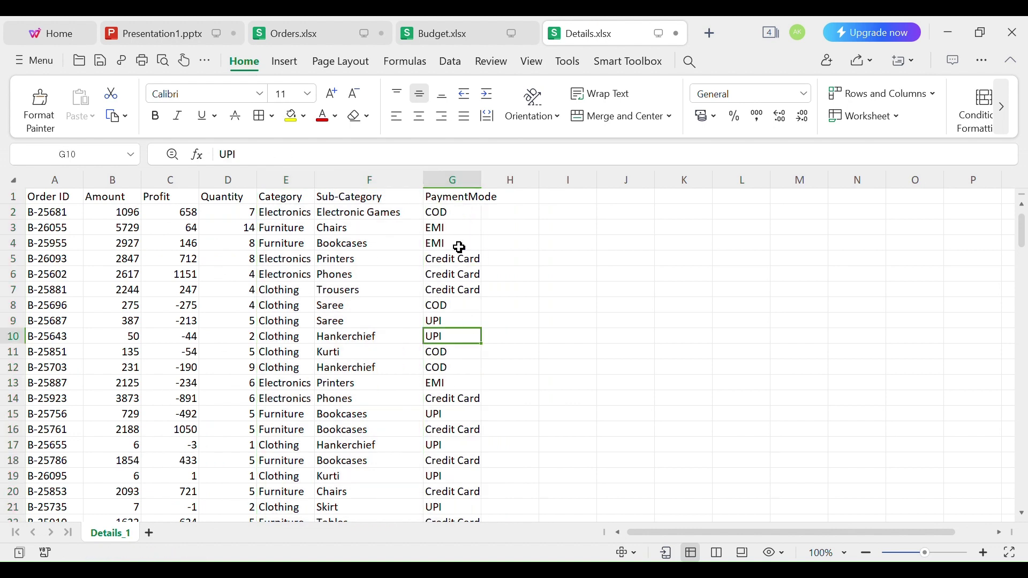
pyautogui.click(454, 193)
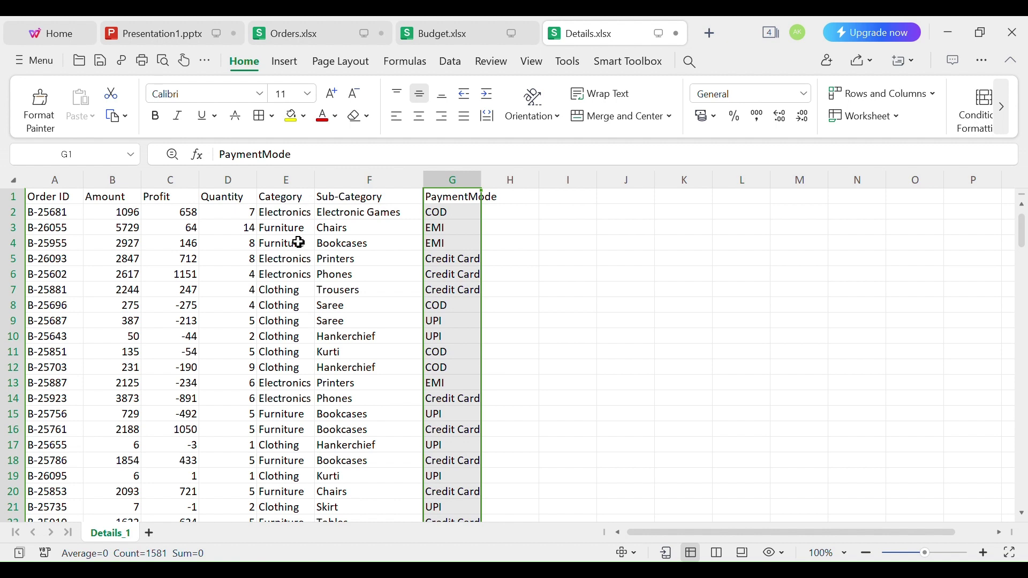
# Review the Category, Sub-Category and Order ID entries in Details.xlsx against the Order ID and CustomerName entries in Orders.xlsx.
pyautogui.click(351, 200)
pyautogui.click(290, 196)
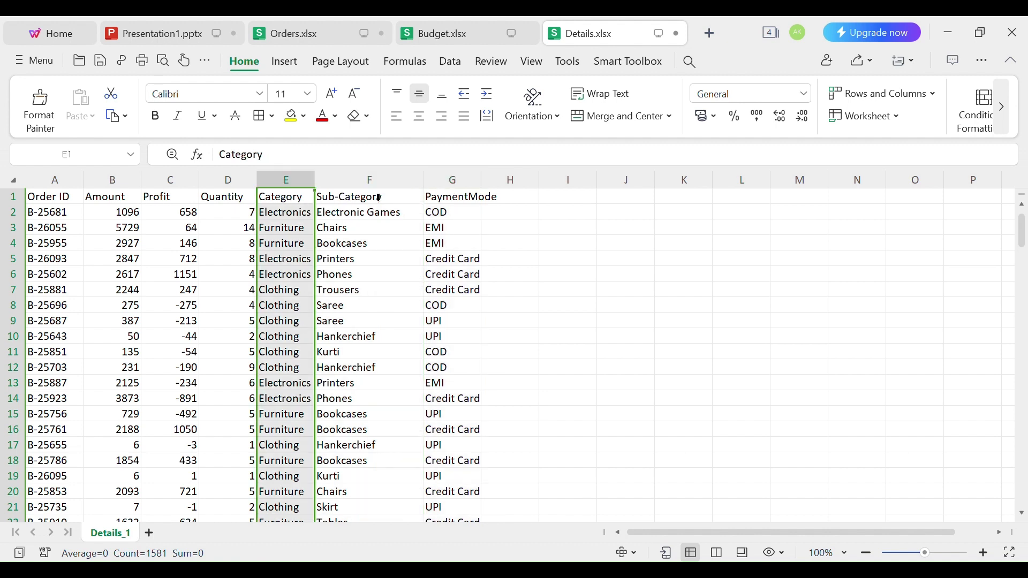
pyautogui.click(379, 198)
pyautogui.click(303, 192)
pyautogui.moveTo(286, 213); pyautogui.dragTo(286, 384)
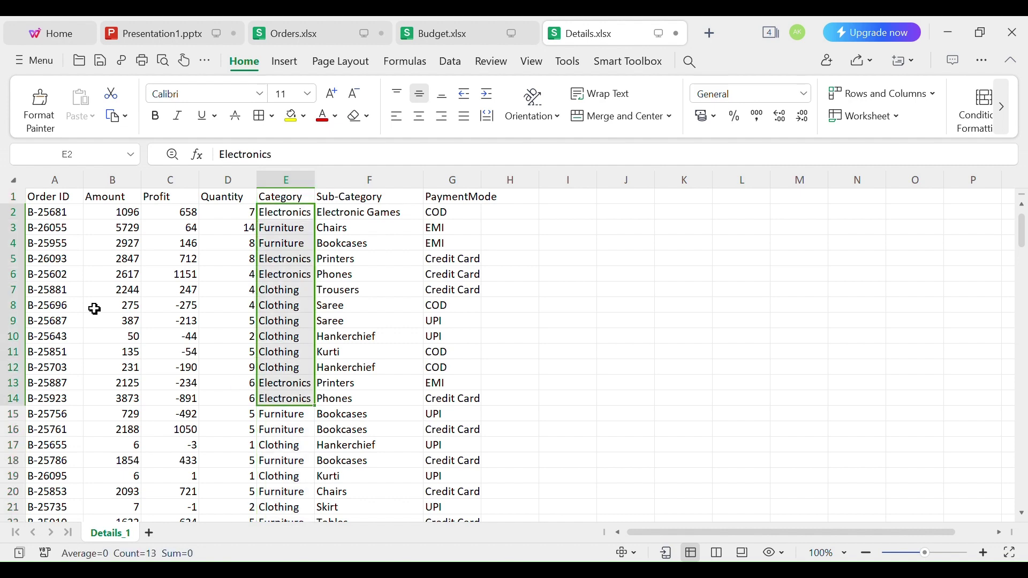
pyautogui.moveTo(59, 214); pyautogui.dragTo(47, 385)
pyautogui.click(307, 37)
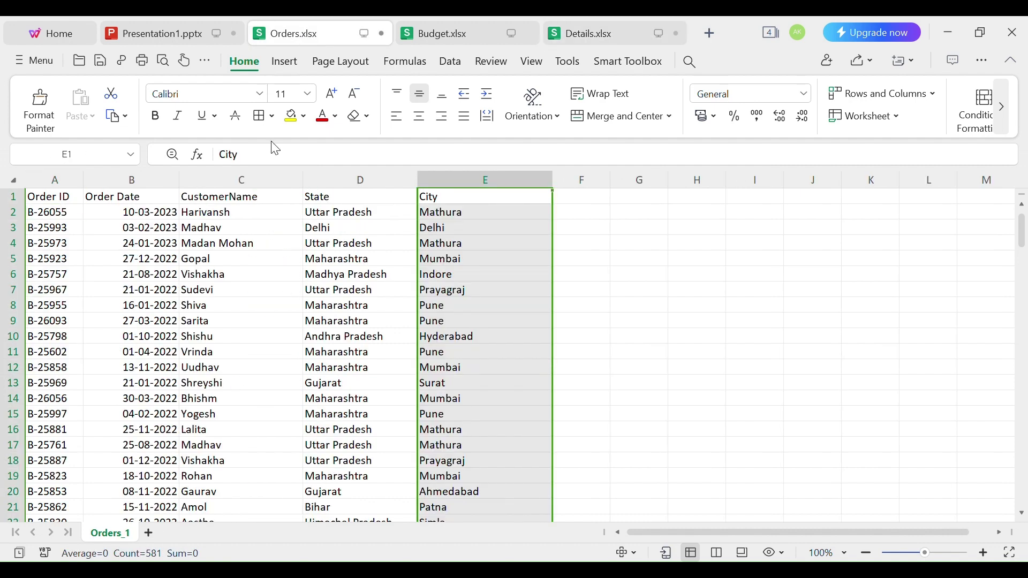
pyautogui.moveTo(54, 214); pyautogui.dragTo(53, 383)
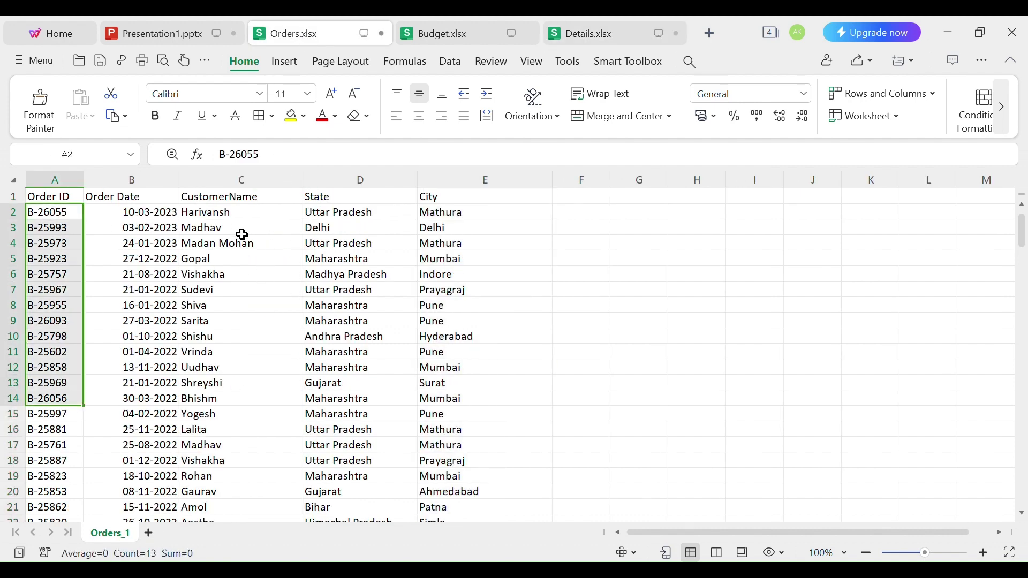
pyautogui.click(237, 219)
pyautogui.moveTo(237, 220); pyautogui.dragTo(237, 403)
# Inspect the City and Category entries in Budget.xlsx and look back at the customer records in Orders.xlsx.
pyautogui.click(429, 33)
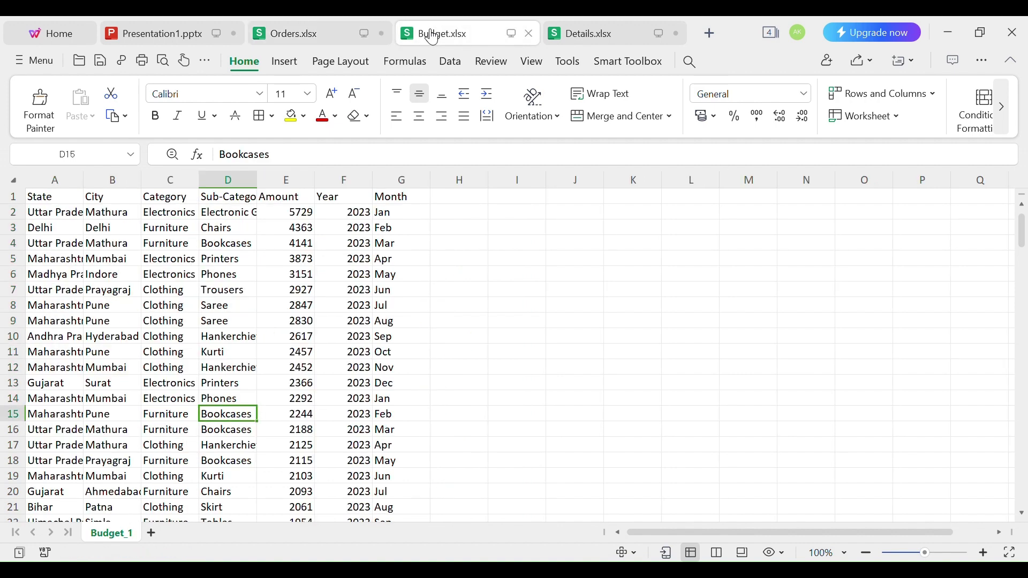
pyautogui.click(180, 214)
pyautogui.click(138, 244)
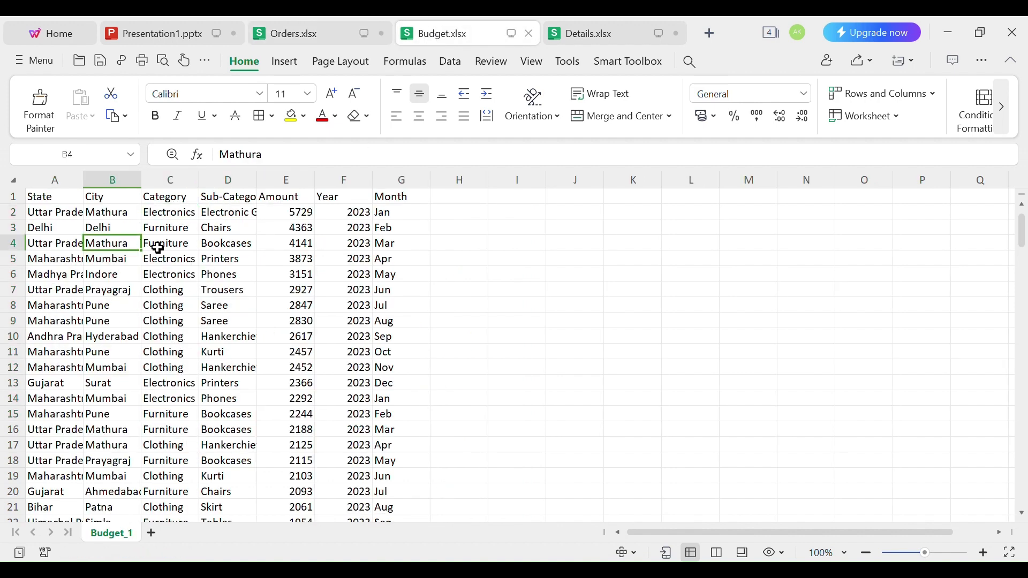
pyautogui.moveTo(179, 214); pyautogui.dragTo(180, 261)
pyautogui.moveTo(182, 325); pyautogui.dragTo(180, 387)
pyautogui.click(285, 32)
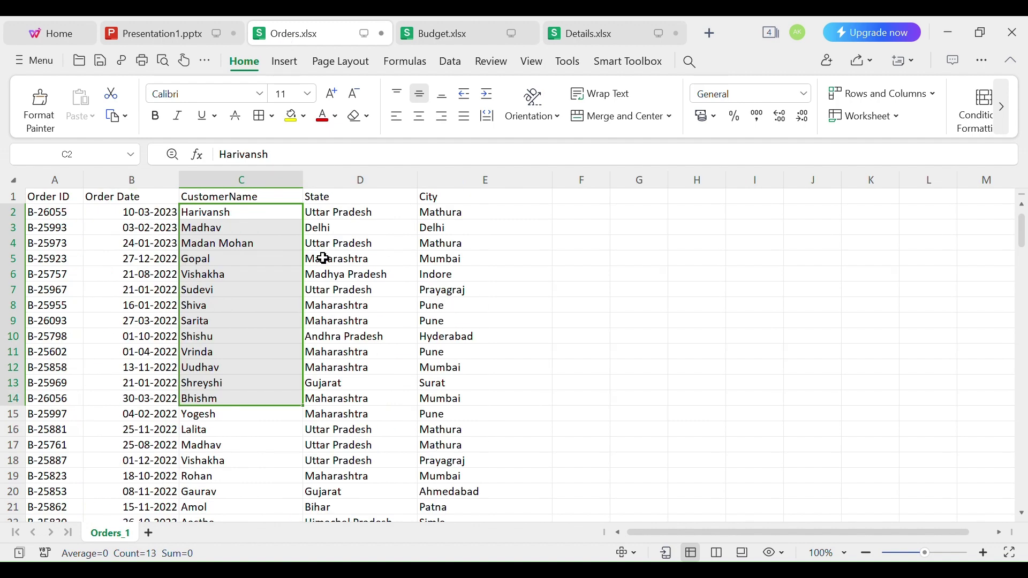
pyautogui.click(439, 34)
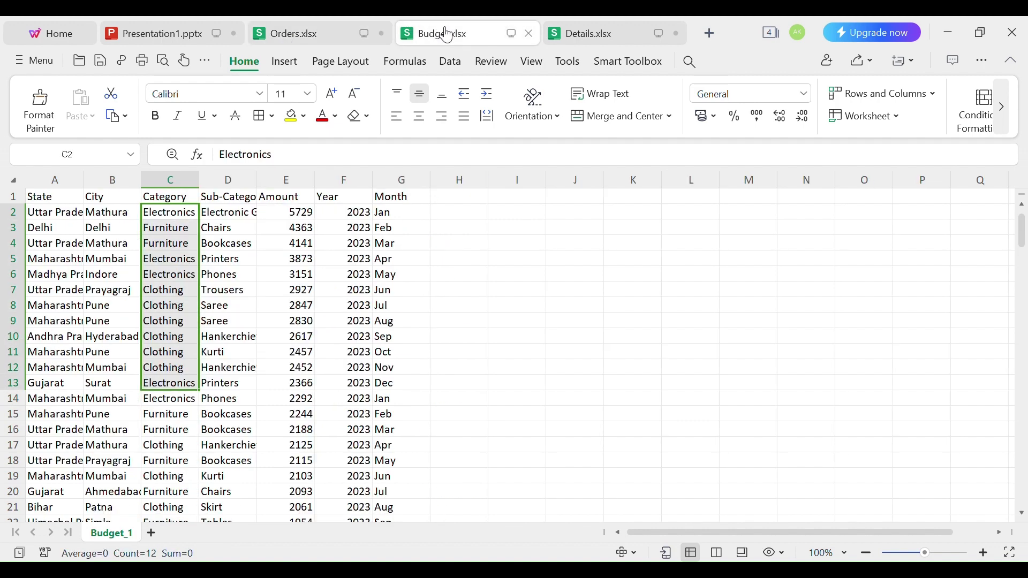
# Examine the Profit, Quantity and Amount columns in Details.xlsx.
pyautogui.click(574, 32)
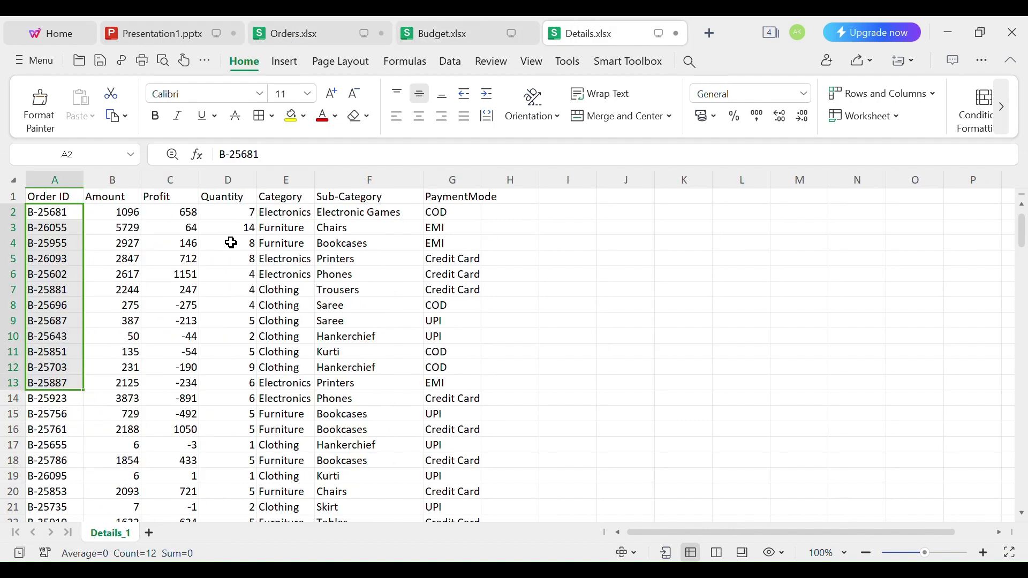
pyautogui.moveTo(196, 214); pyautogui.dragTo(174, 489)
pyautogui.moveTo(193, 220); pyautogui.dragTo(208, 359)
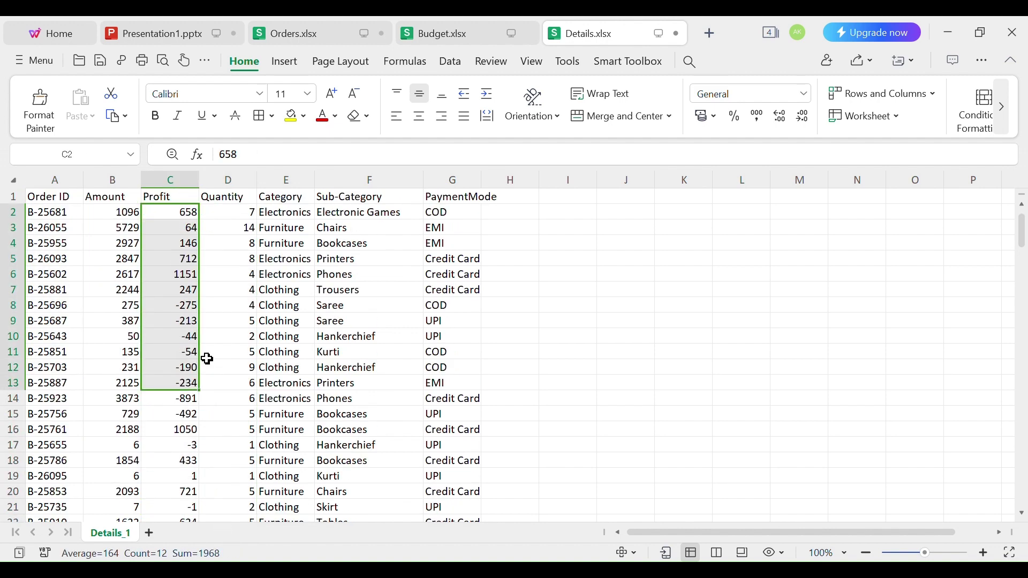
pyautogui.click(254, 189)
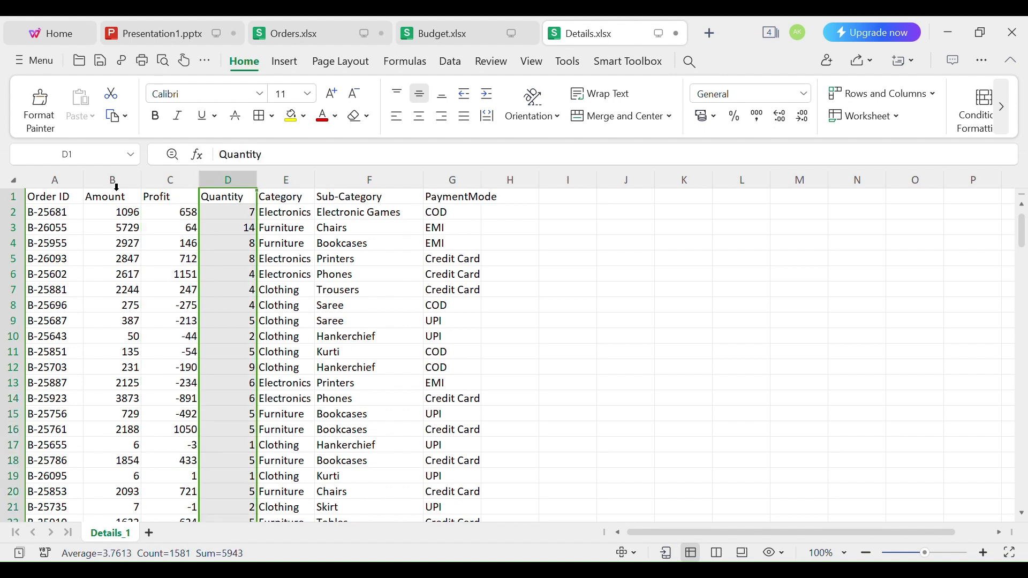
pyautogui.click(117, 187)
pyautogui.click(249, 191)
pyautogui.click(120, 196)
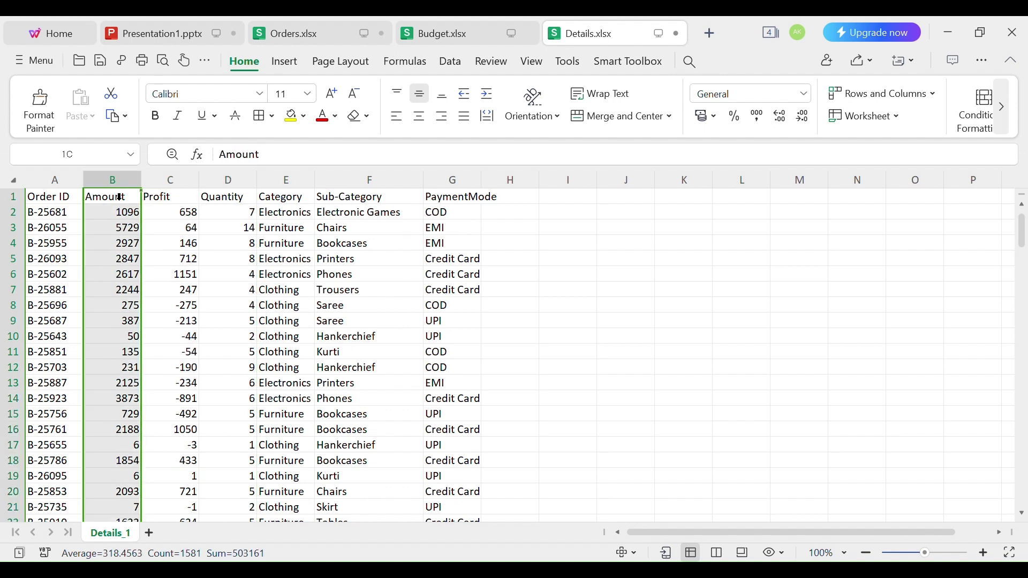
pyautogui.click(234, 196)
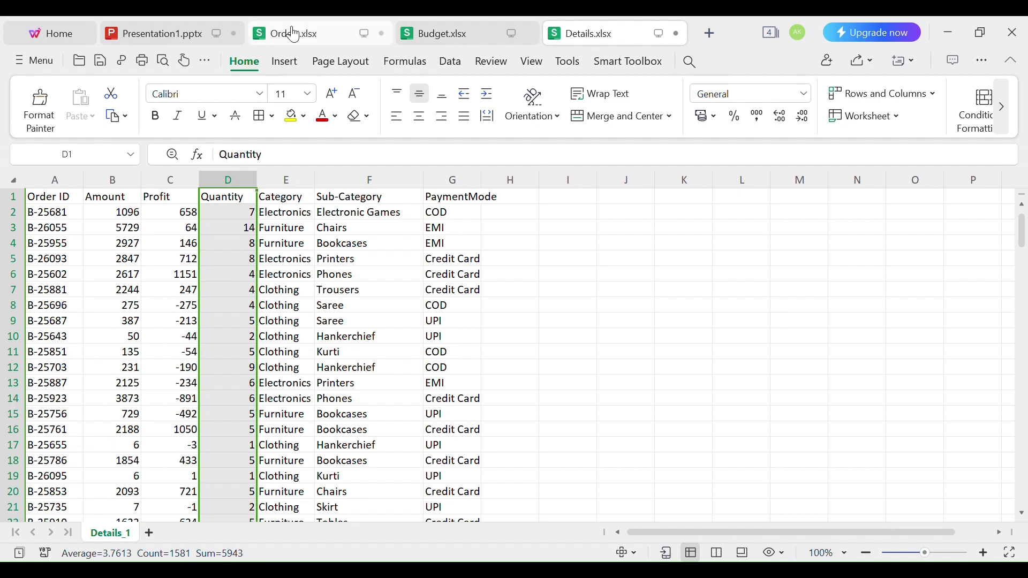
# Compare the Amount and Quantity columns in Details.xlsx with the State column in Orders.xlsx.
pyautogui.click(265, 32)
pyautogui.click(592, 32)
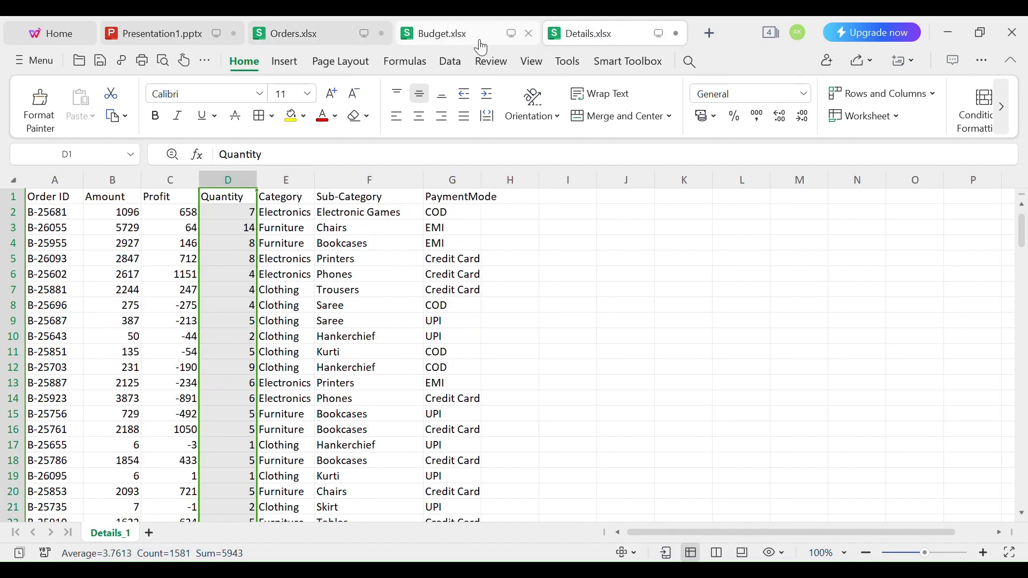
pyautogui.click(124, 191)
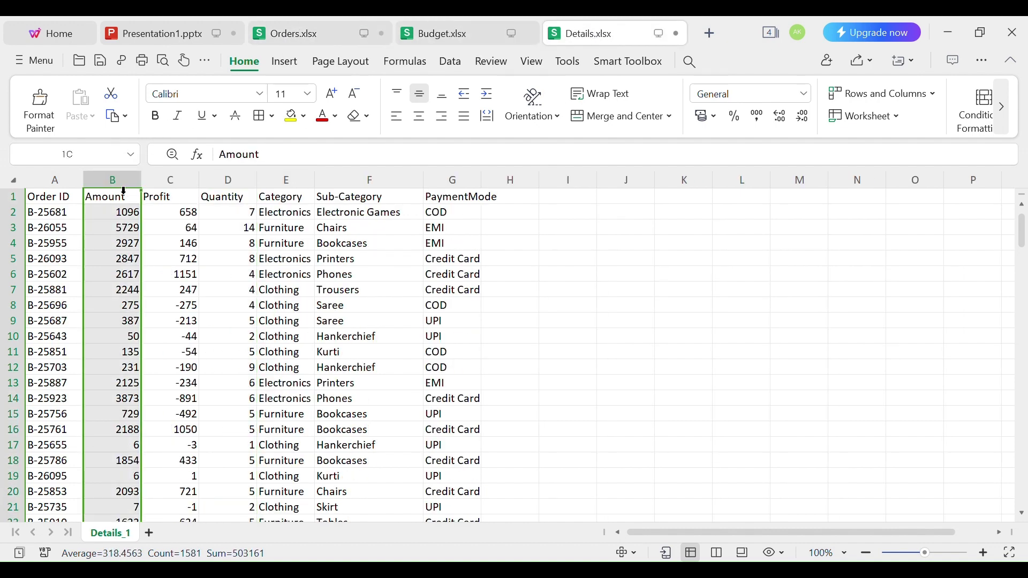
pyautogui.moveTo(241, 194); pyautogui.dragTo(143, 192)
pyautogui.click(138, 194)
pyautogui.click(324, 43)
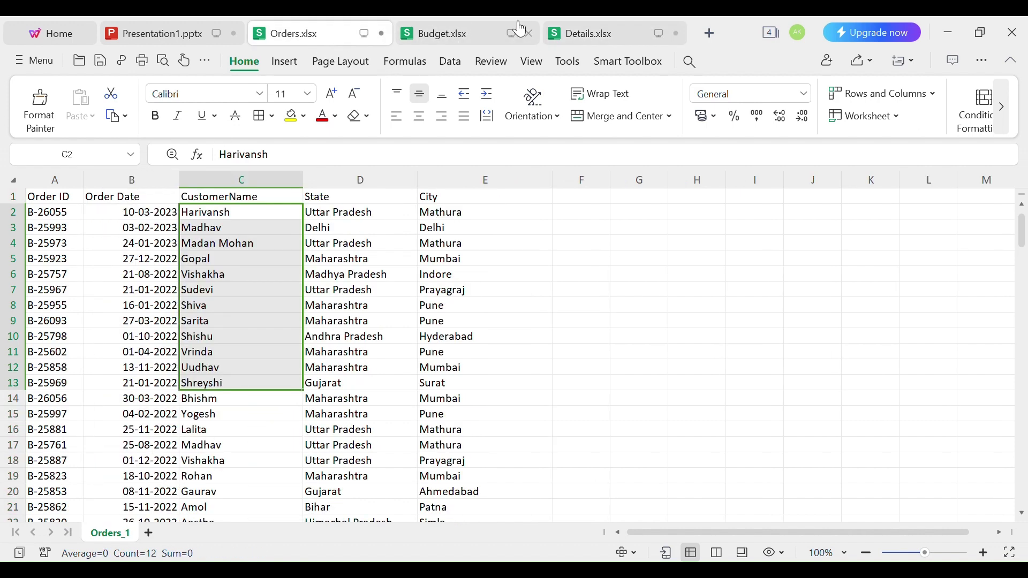
pyautogui.click(363, 195)
pyautogui.click(587, 33)
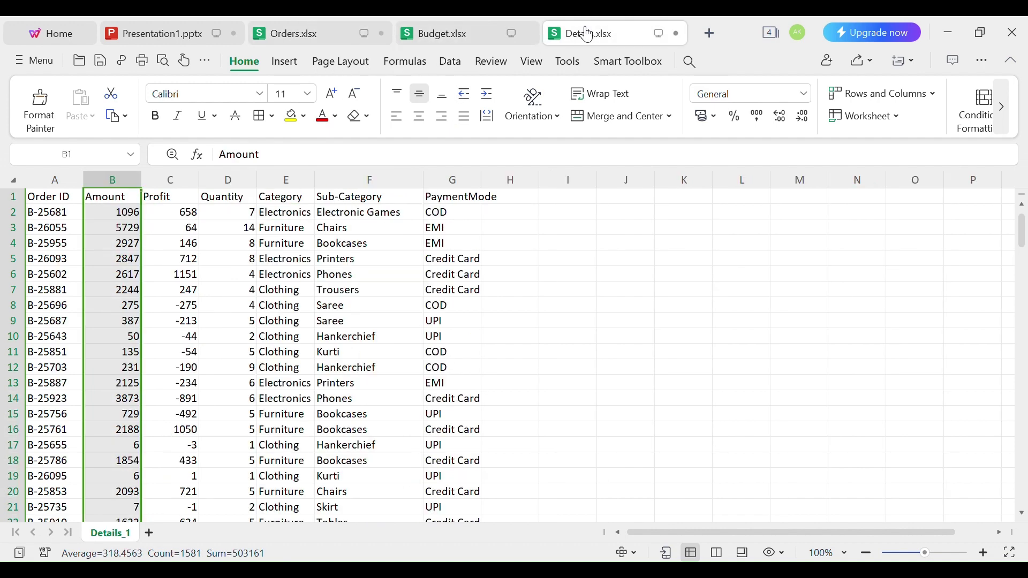
pyautogui.click(257, 189)
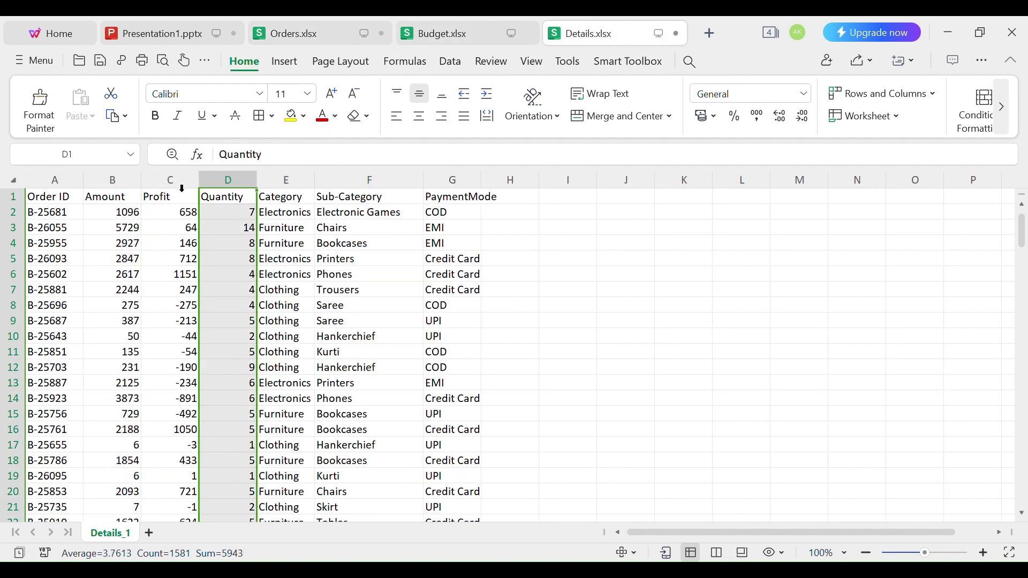
pyautogui.click(127, 193)
# Widen the Sub-Category column in Budget.xlsx so its entries fit.
pyautogui.click(459, 35)
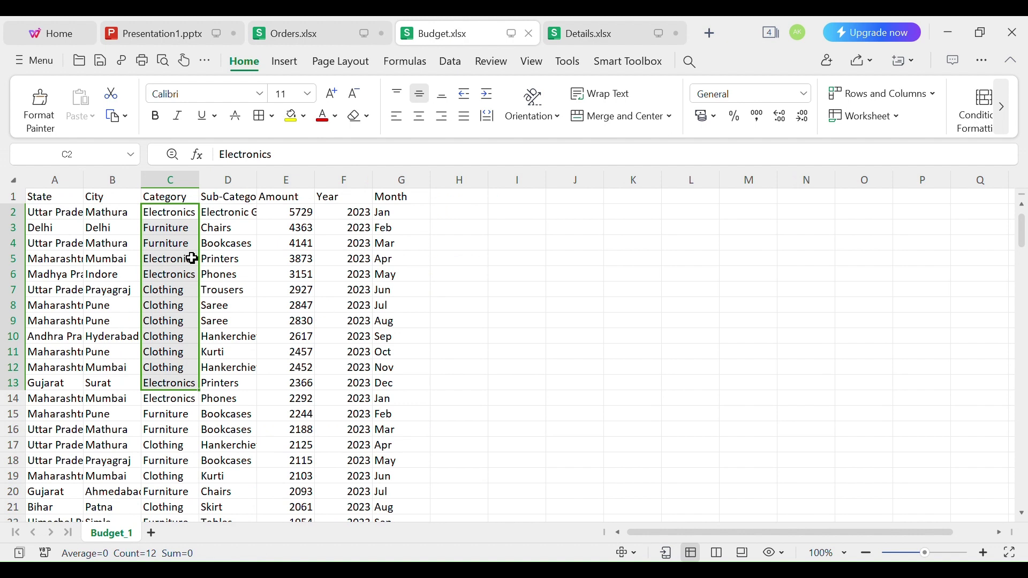
pyautogui.click(319, 187)
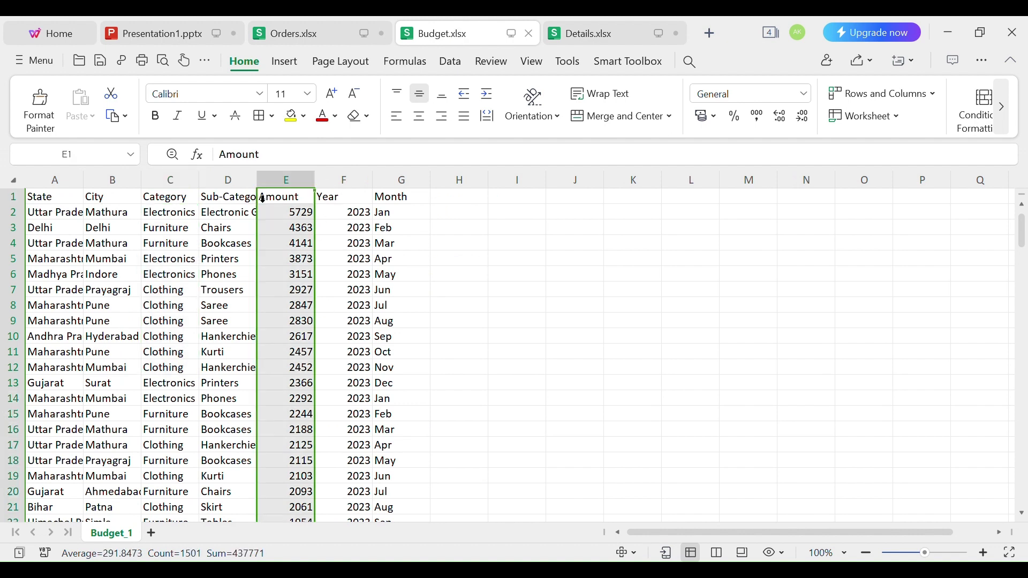
pyautogui.moveTo(273, 193); pyautogui.dragTo(330, 193)
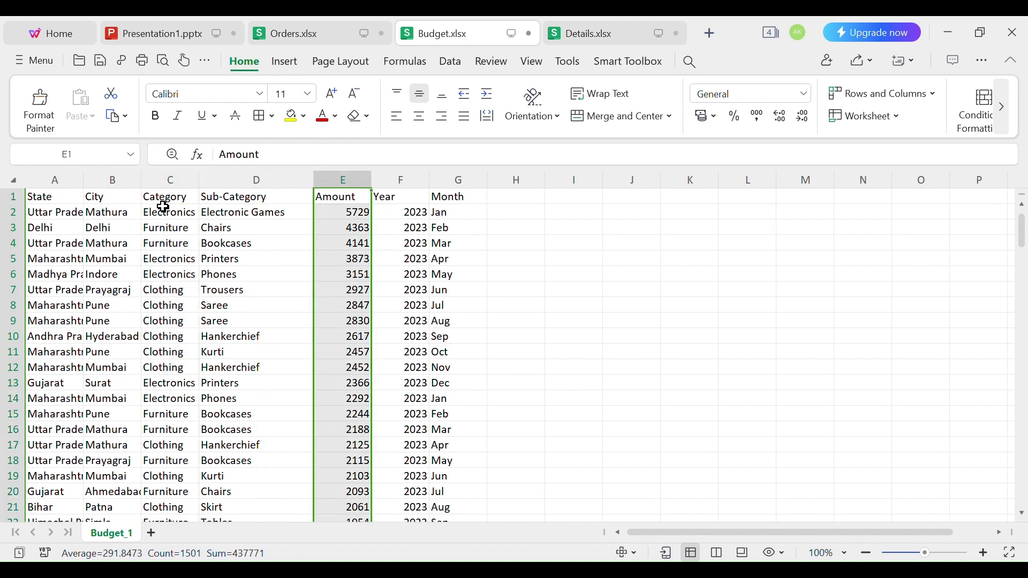
# Read the Budget.xlsx headers and the first record from State and City through Category, Sub-Category, Amount and Year.
pyautogui.moveTo(160, 202); pyautogui.dragTo(248, 195)
pyautogui.moveTo(47, 200); pyautogui.dragTo(156, 194)
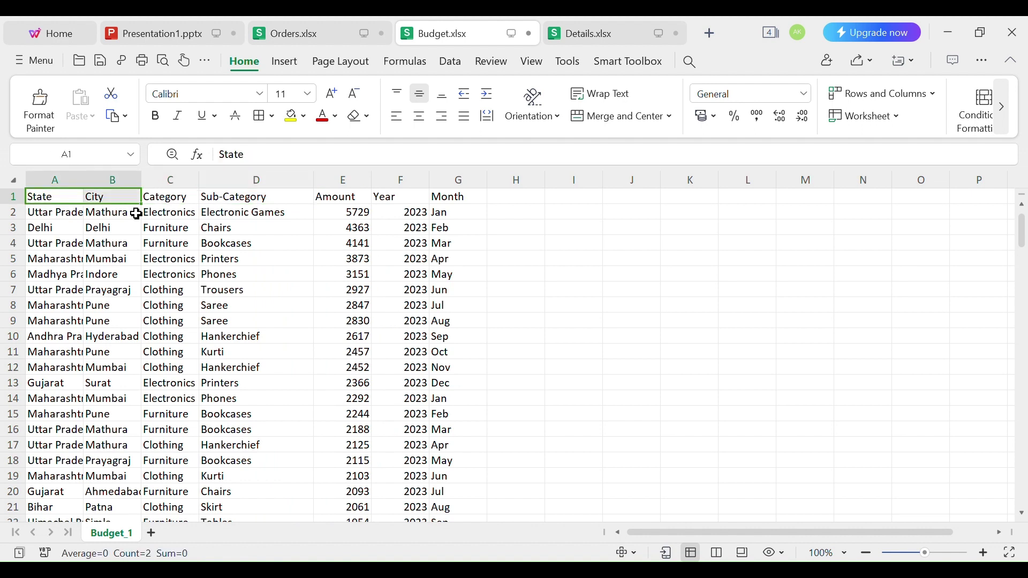
pyautogui.moveTo(72, 228); pyautogui.dragTo(265, 224)
pyautogui.click(62, 225)
pyautogui.click(121, 227)
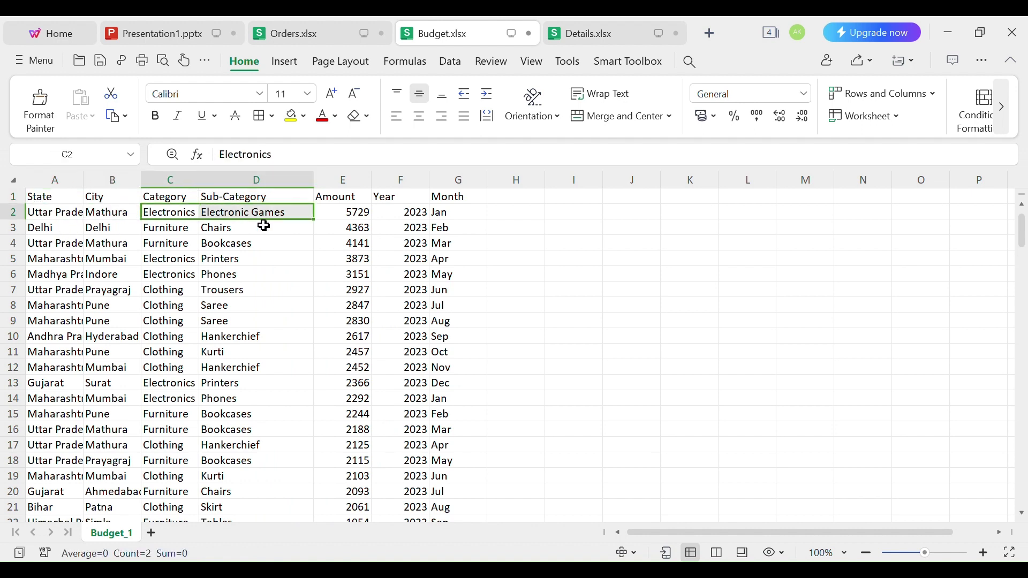
pyautogui.click(291, 225)
pyautogui.click(362, 228)
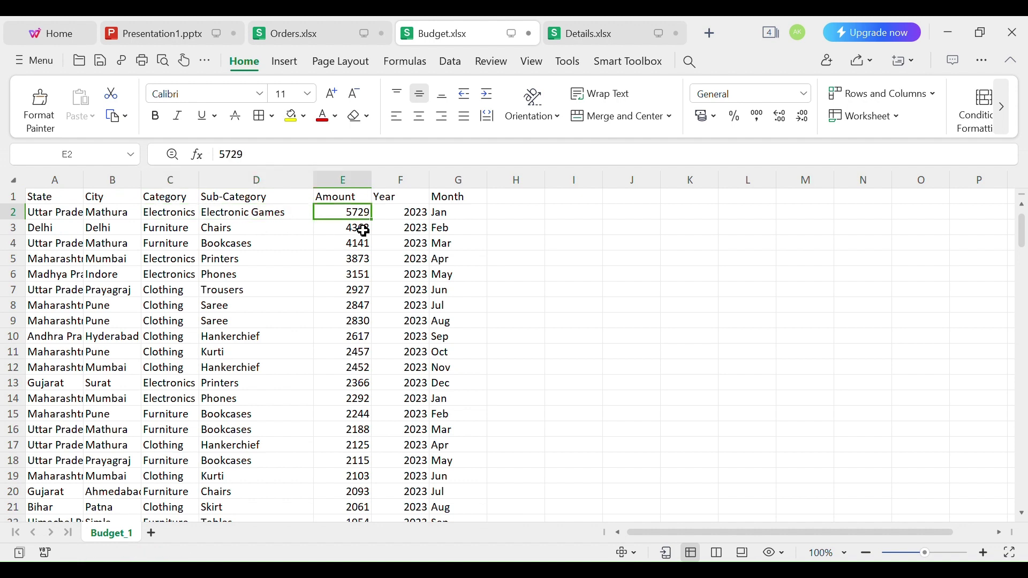
pyautogui.click(420, 228)
# Compare the Year and Month columns in Budget.xlsx with the Order Date column in Orders.xlsx.
pyautogui.moveTo(418, 224); pyautogui.dragTo(420, 539)
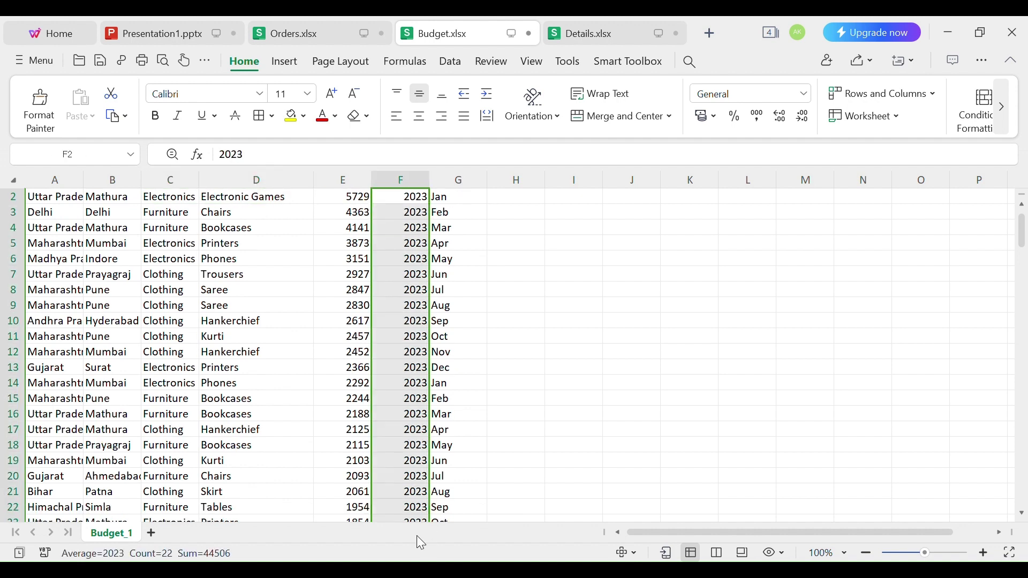
pyautogui.scroll(1, 501, 268)
pyautogui.moveTo(475, 220); pyautogui.dragTo(460, 519)
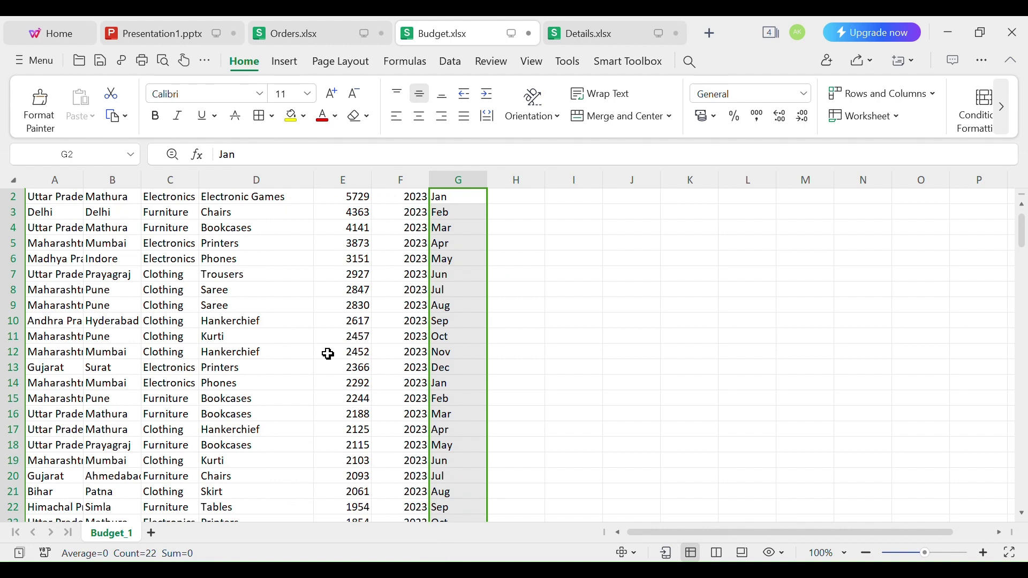
pyautogui.moveTo(419, 193); pyautogui.dragTo(474, 197)
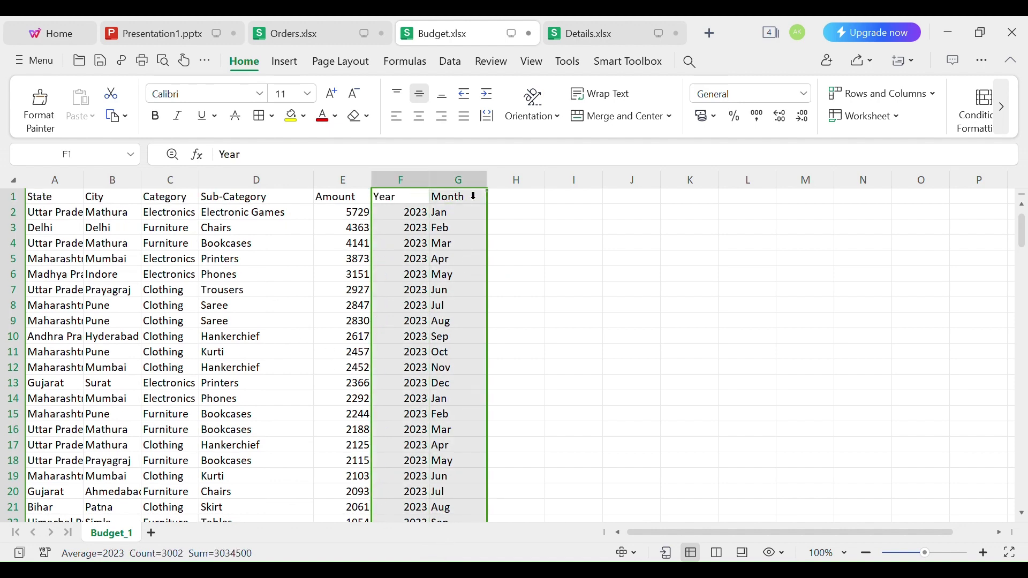
pyautogui.click(449, 185)
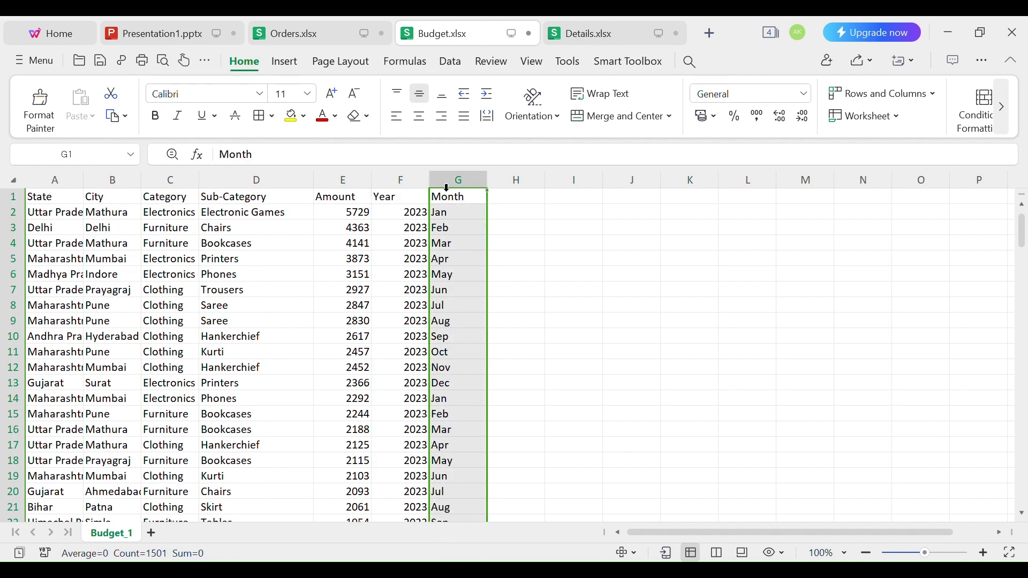
pyautogui.click(301, 37)
pyautogui.click(125, 196)
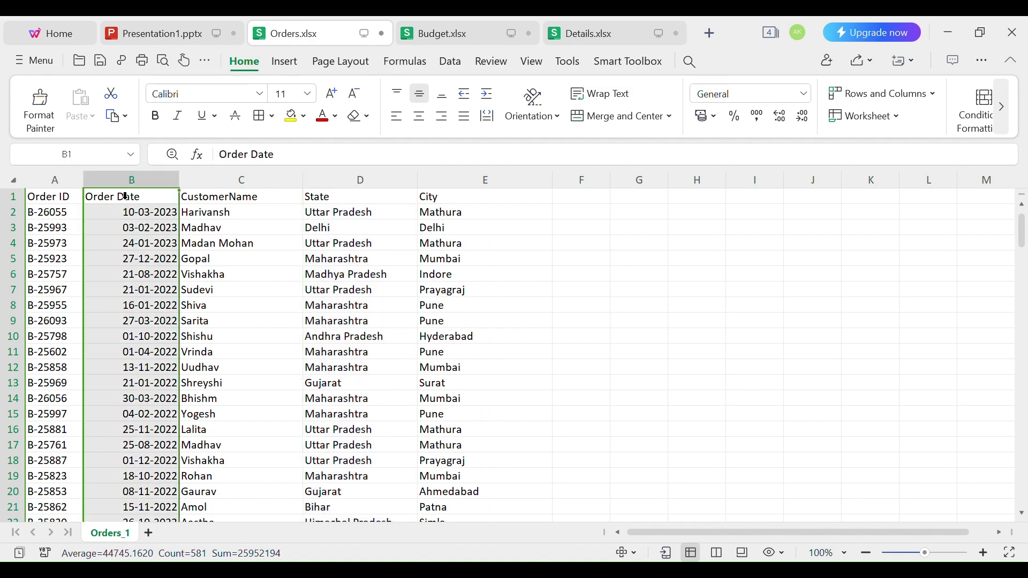
# Check how the Year and Month columns in Budget.xlsx correspond to the Order Date column in Orders.xlsx.
pyautogui.click(584, 37)
pyautogui.click(461, 36)
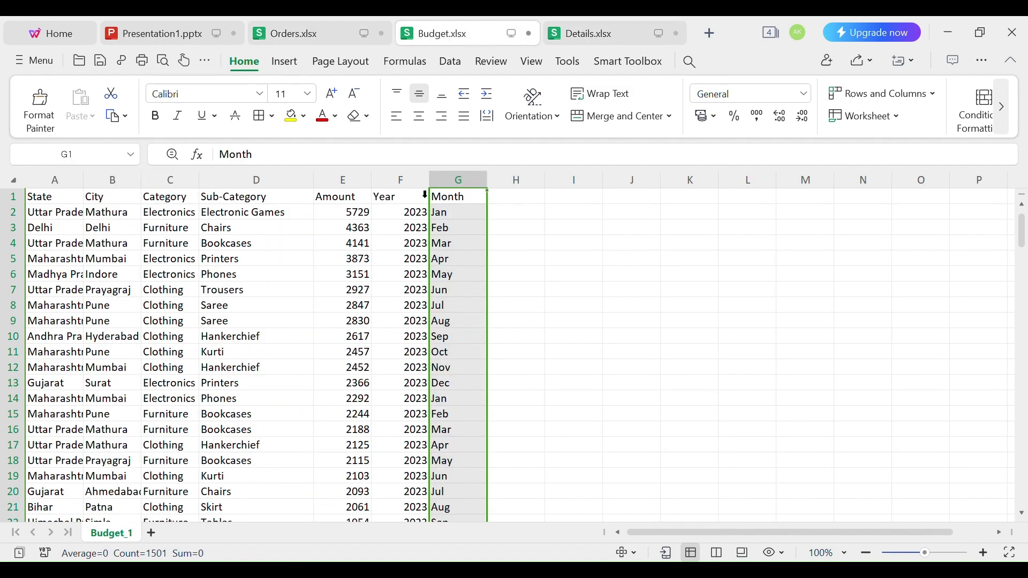
pyautogui.moveTo(424, 188); pyautogui.dragTo(459, 190)
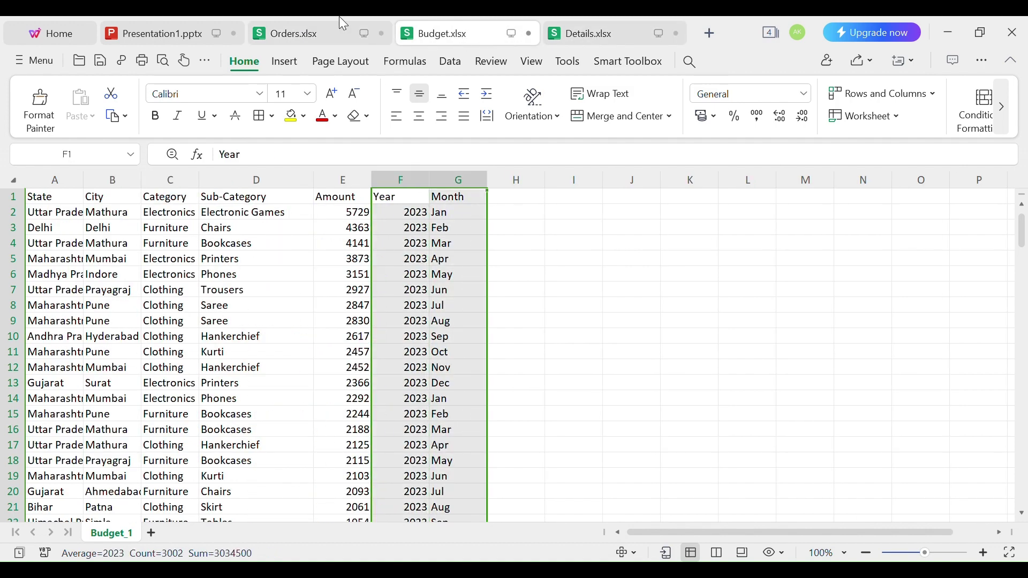
pyautogui.click(344, 25)
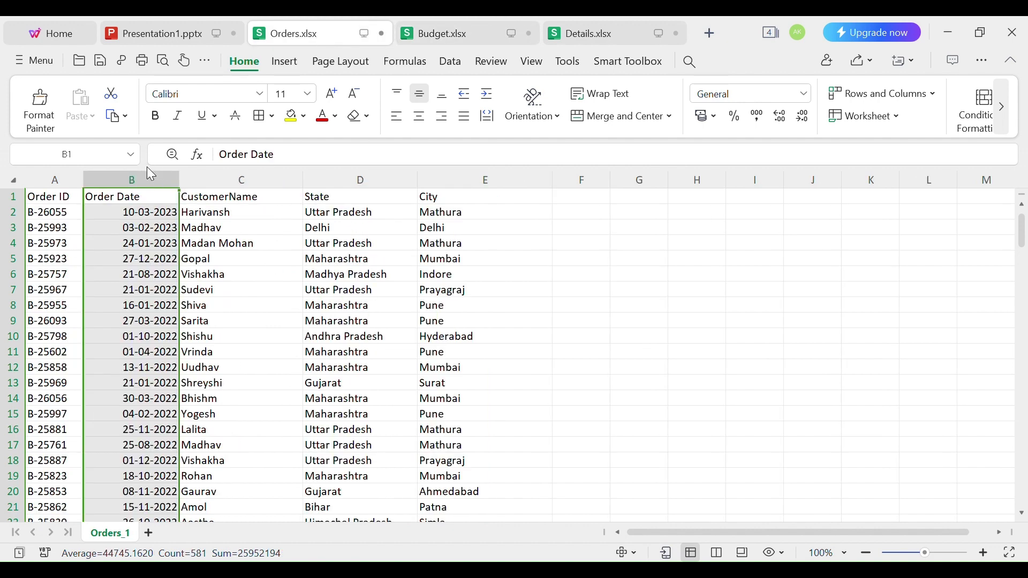
pyautogui.click(450, 33)
pyautogui.moveTo(422, 192); pyautogui.dragTo(456, 193)
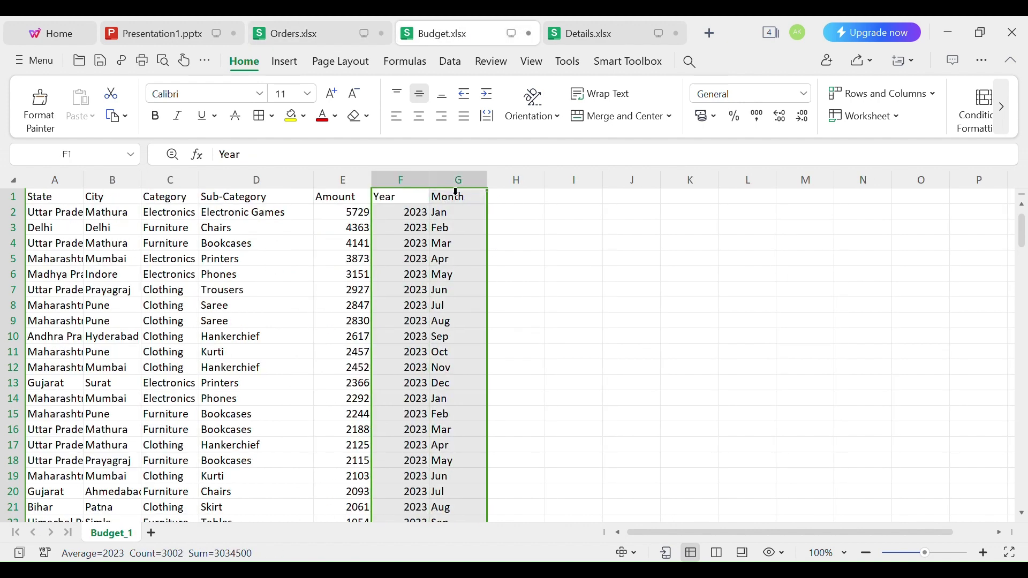
pyautogui.click(312, 38)
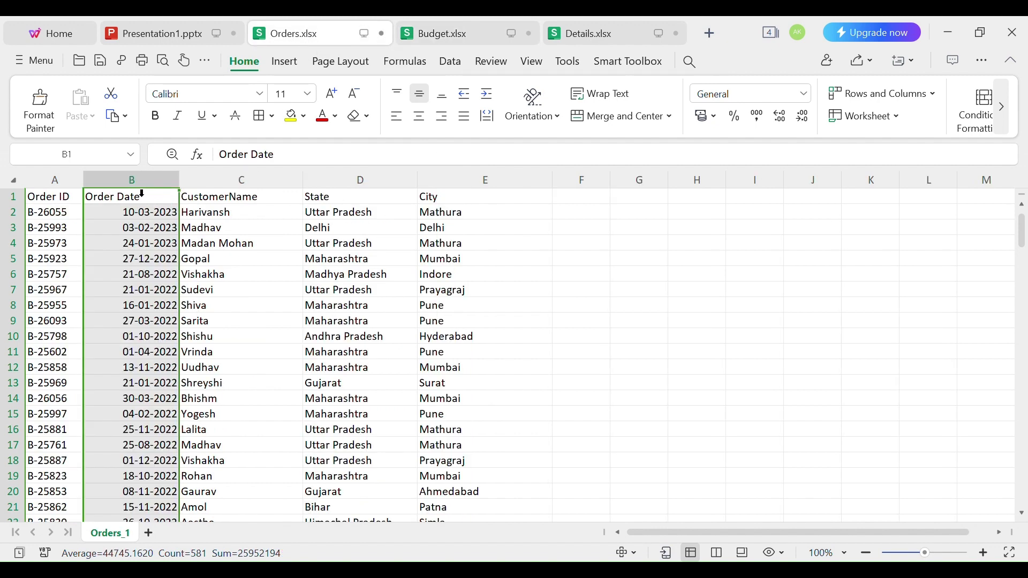
# Compare the Order ID column in Orders.xlsx with Details.xlsx, and inspect the Amount and Category entries in Details.xlsx.
pyautogui.click(67, 194)
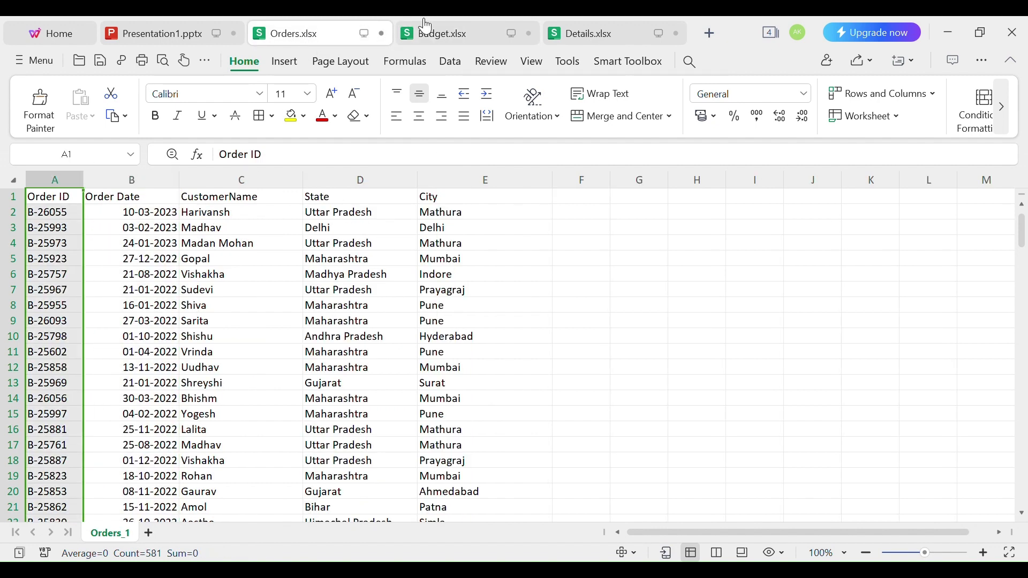
pyautogui.click(585, 33)
pyautogui.click(57, 196)
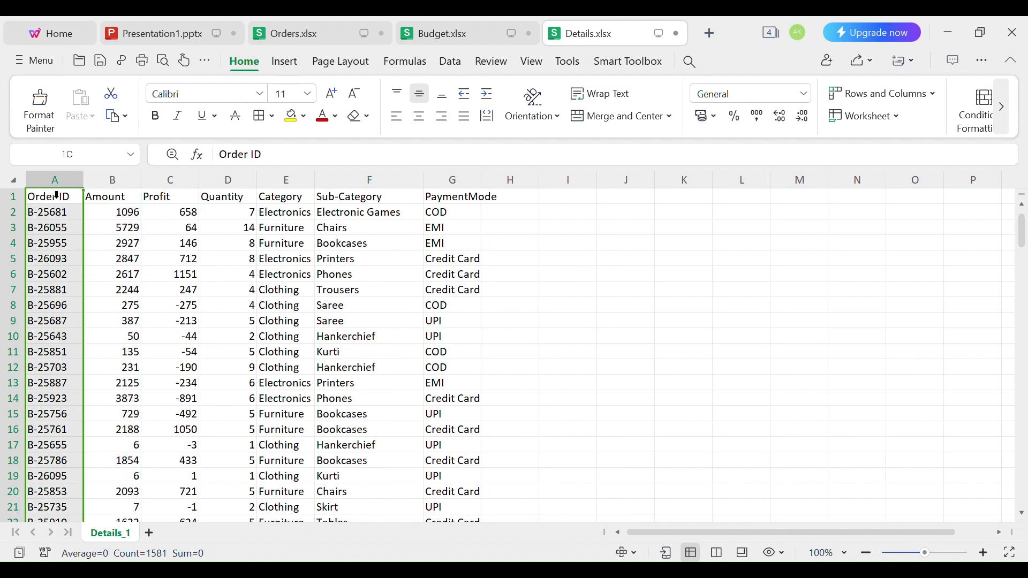
pyautogui.moveTo(134, 220); pyautogui.dragTo(150, 319)
pyautogui.moveTo(284, 229); pyautogui.dragTo(281, 385)
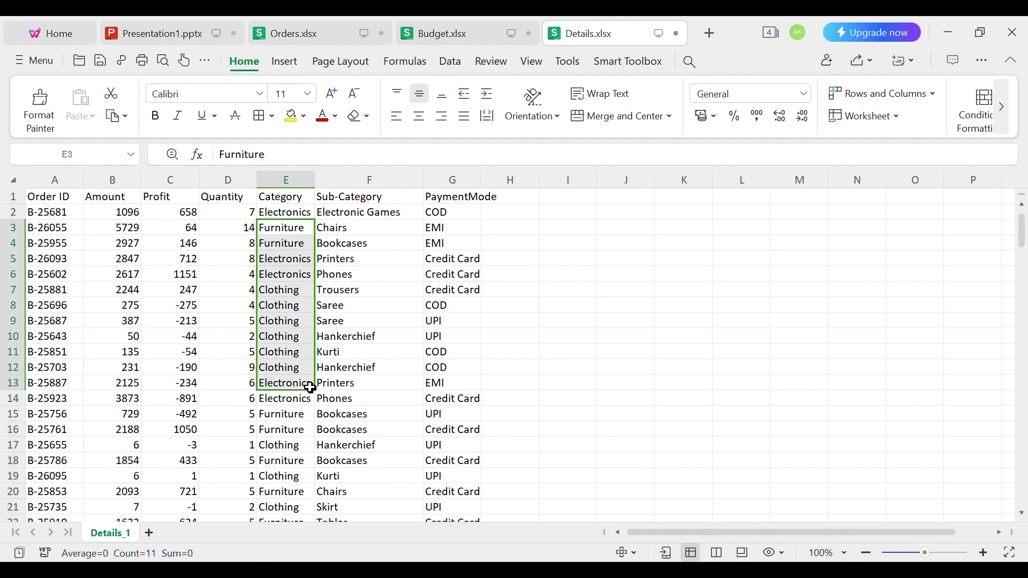
# Inspect the Amount column in Budget.xlsx and widen the State column so its entries fit.
pyautogui.click(455, 34)
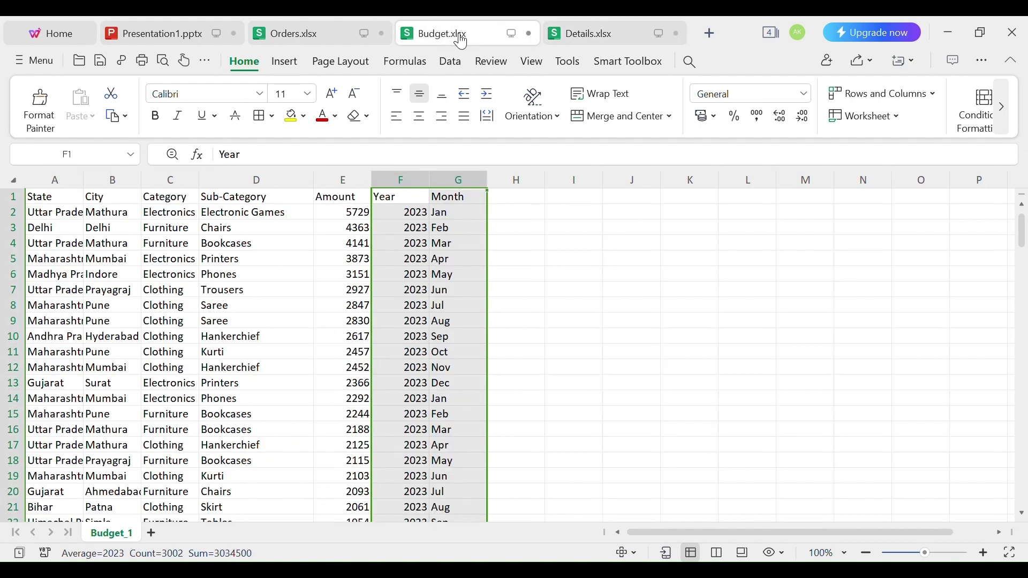
pyautogui.click(357, 194)
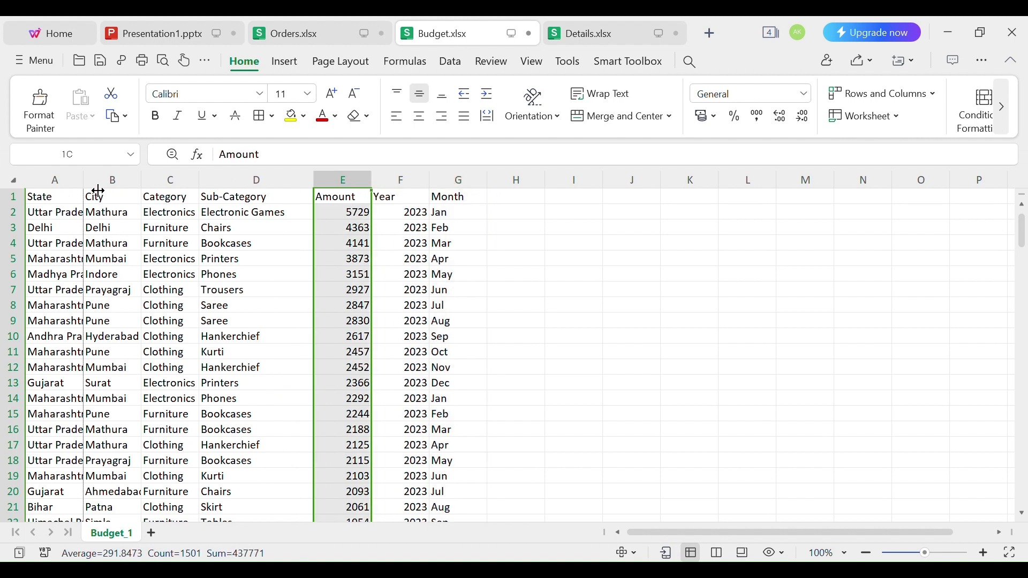
pyautogui.doubleClick(84, 182)
pyautogui.moveTo(89, 213); pyautogui.dragTo(92, 433)
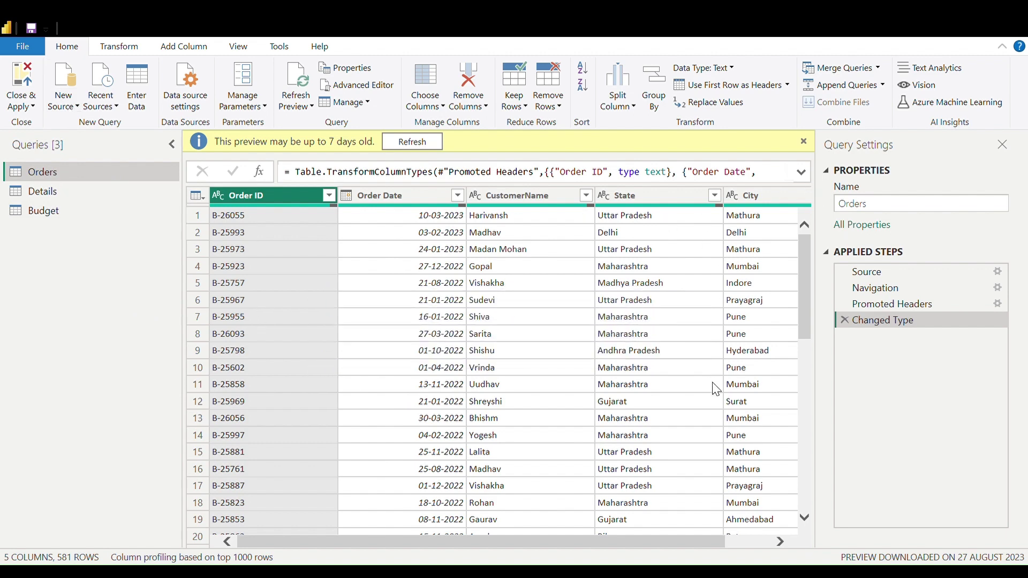
# Look through the previews of the Orders, Details and Budget queries in Power Query Editor.
pyautogui.click(138, 188)
pyautogui.click(91, 210)
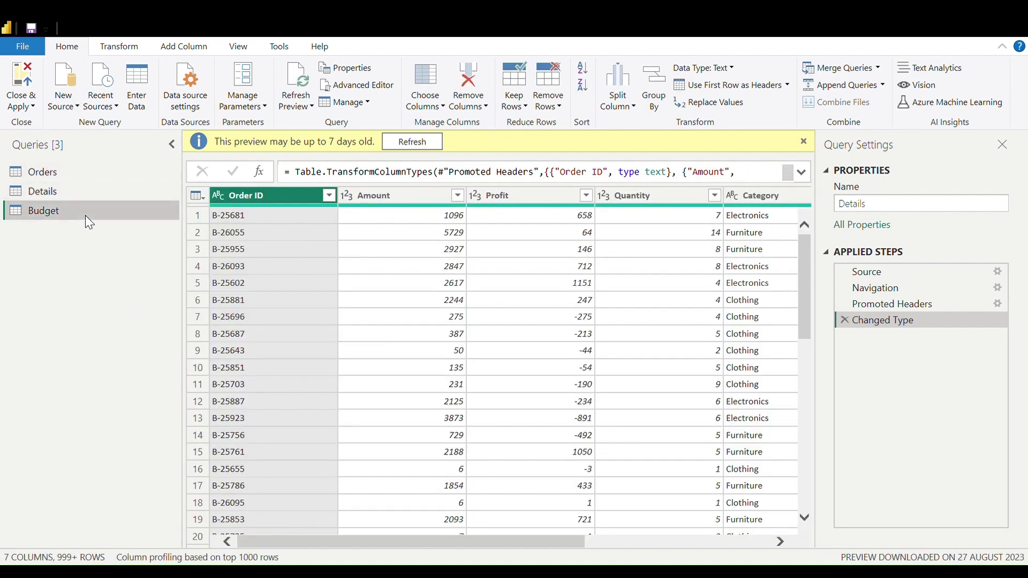
pyautogui.click(71, 170)
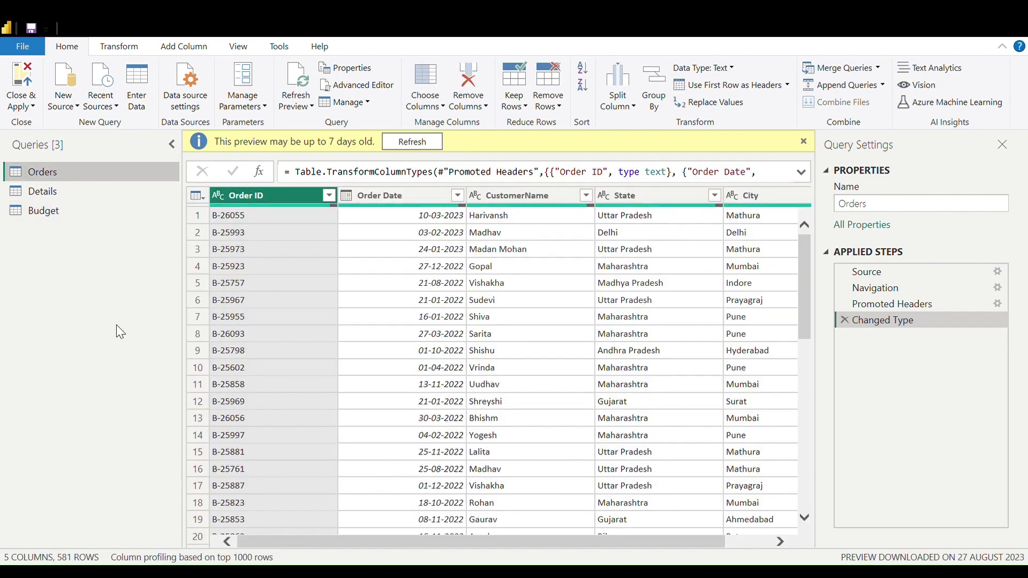
pyautogui.click(59, 189)
pyautogui.click(63, 207)
pyautogui.click(47, 176)
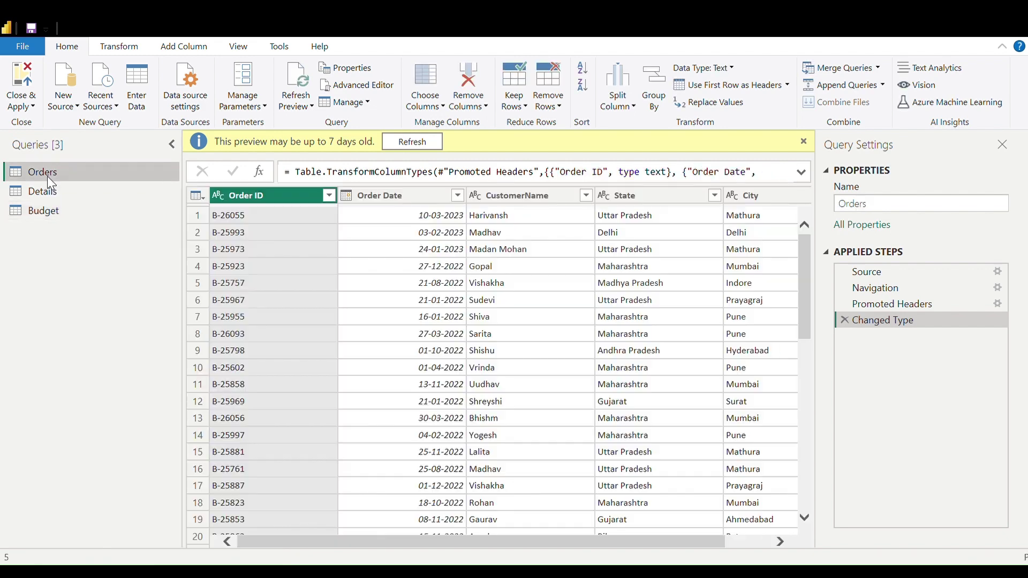
# Examine the columns of the Orders query through to City, focusing on Order ID and CustomerName.
pyautogui.moveTo(543, 540); pyautogui.dragTo(580, 541)
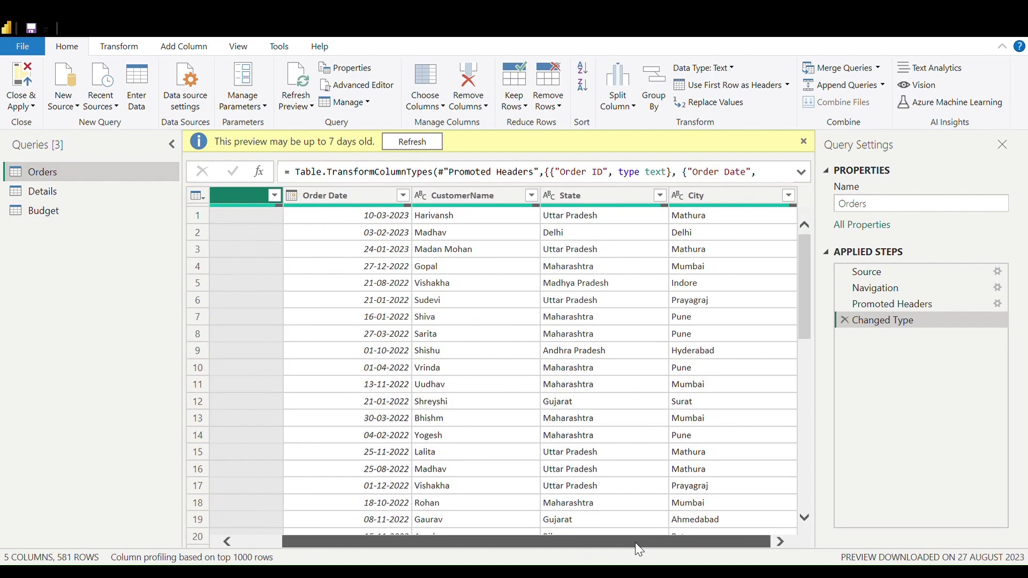
pyautogui.click(546, 195)
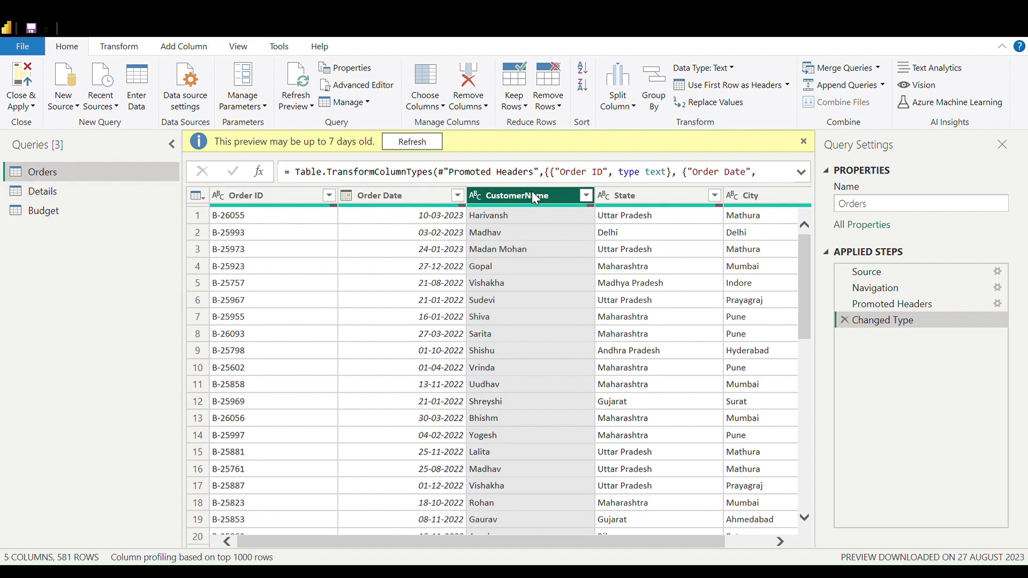
pyautogui.click(259, 194)
pyautogui.click(553, 199)
pyautogui.click(265, 194)
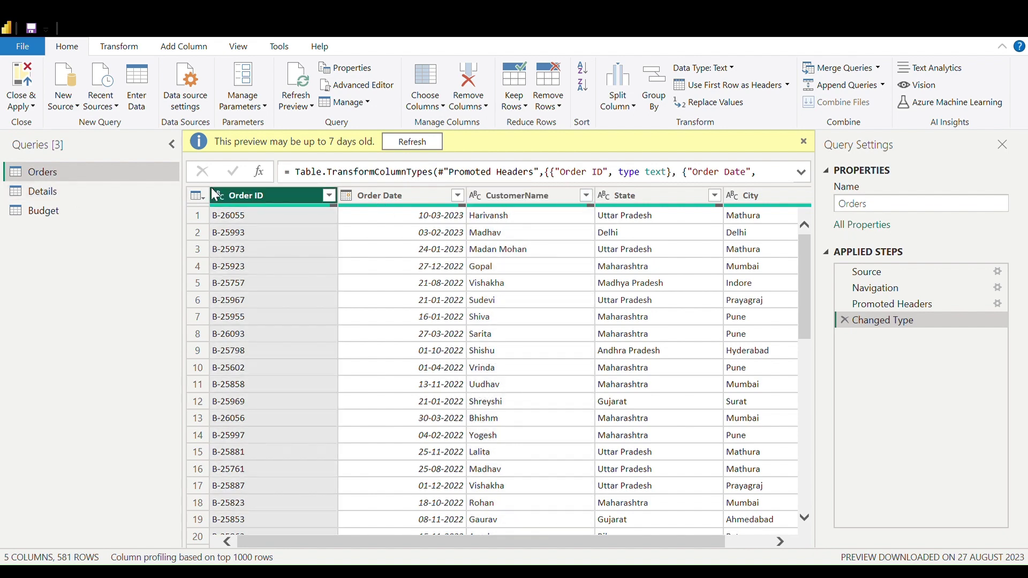
# Review the columns of the Details query from Order ID through PaymentMode.
pyautogui.click(126, 191)
pyautogui.moveTo(527, 546)
pyautogui.mouseDown()
pyautogui.moveTo(558, 546)
pyautogui.moveTo(527, 547)
pyautogui.mouseUp()
pyautogui.click(97, 170)
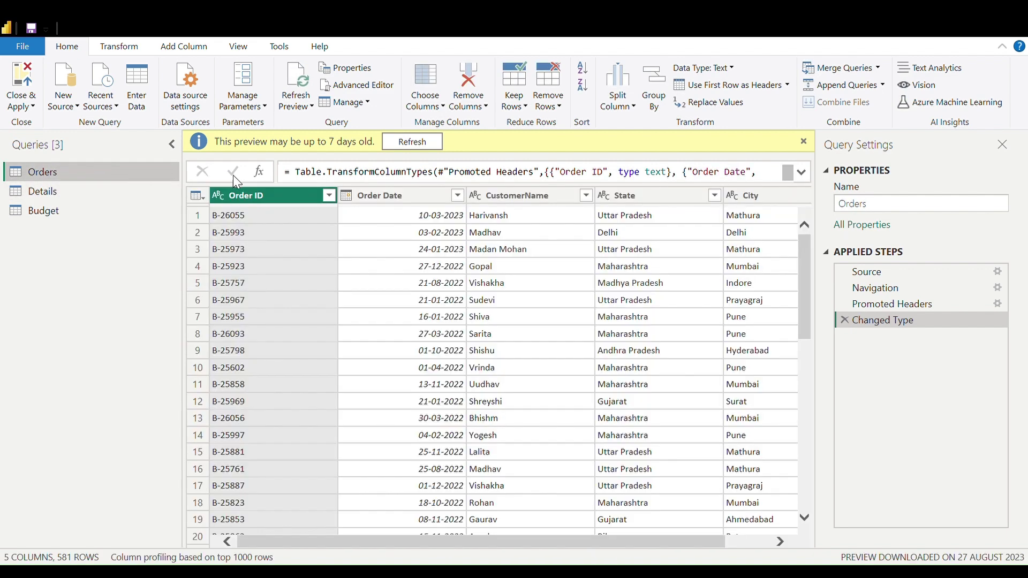
pyautogui.click(71, 195)
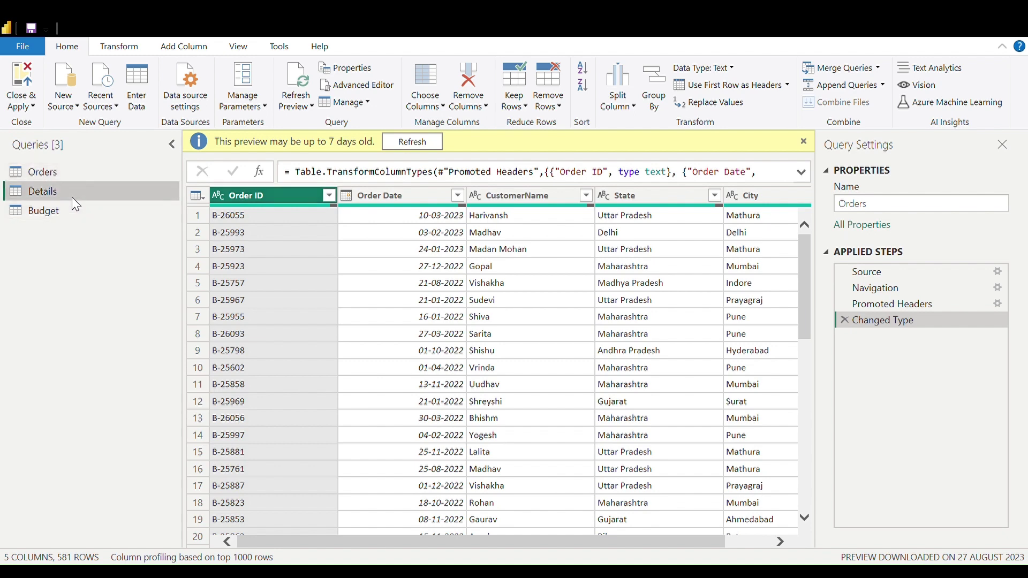
pyautogui.hscroll(5, 611, 397)
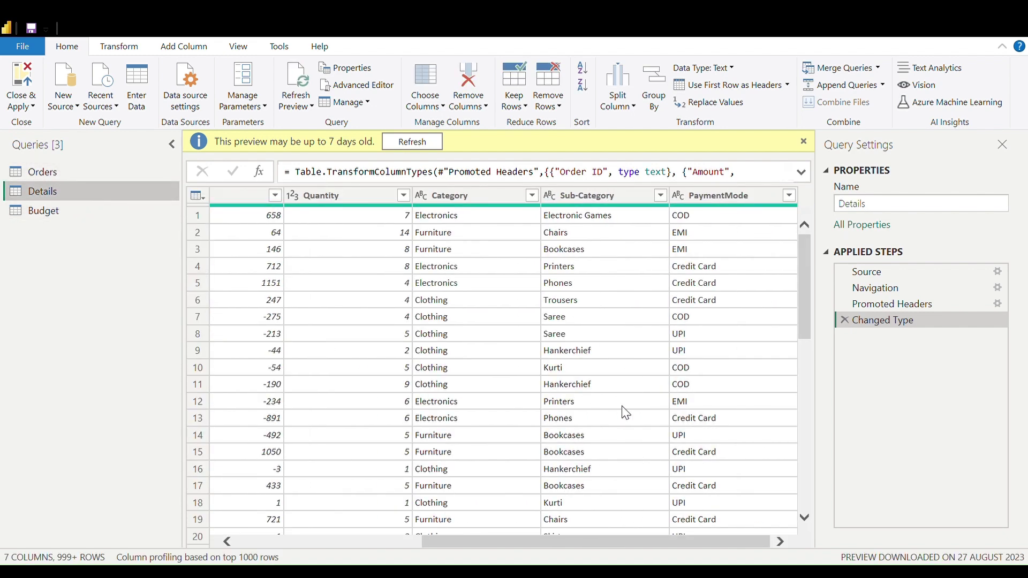
pyautogui.hscroll(-5, 622, 413)
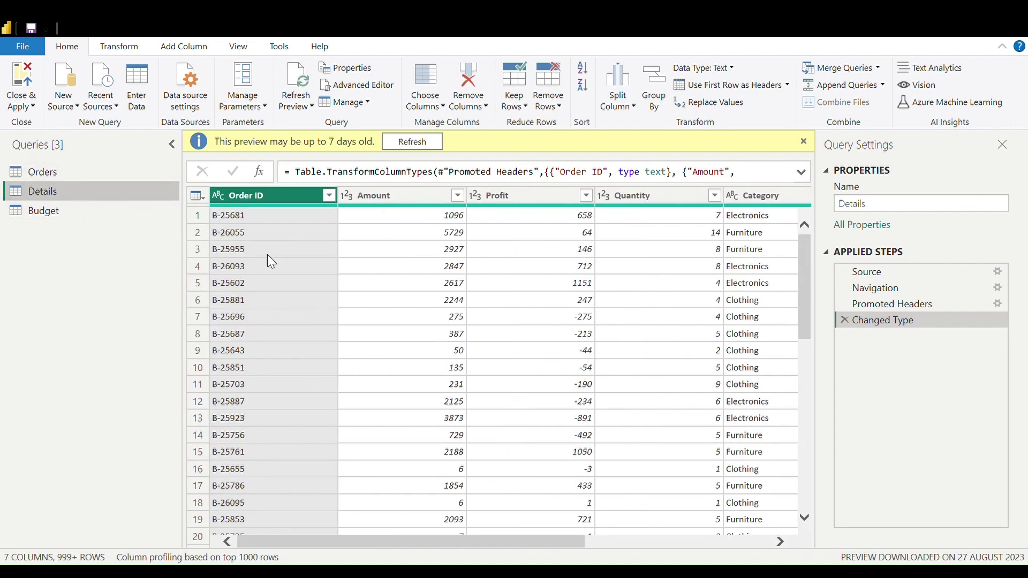
# Examine the Year and Month columns at the end of the Budget query.
pyautogui.click(42, 212)
pyautogui.hscroll(5, 742, 381)
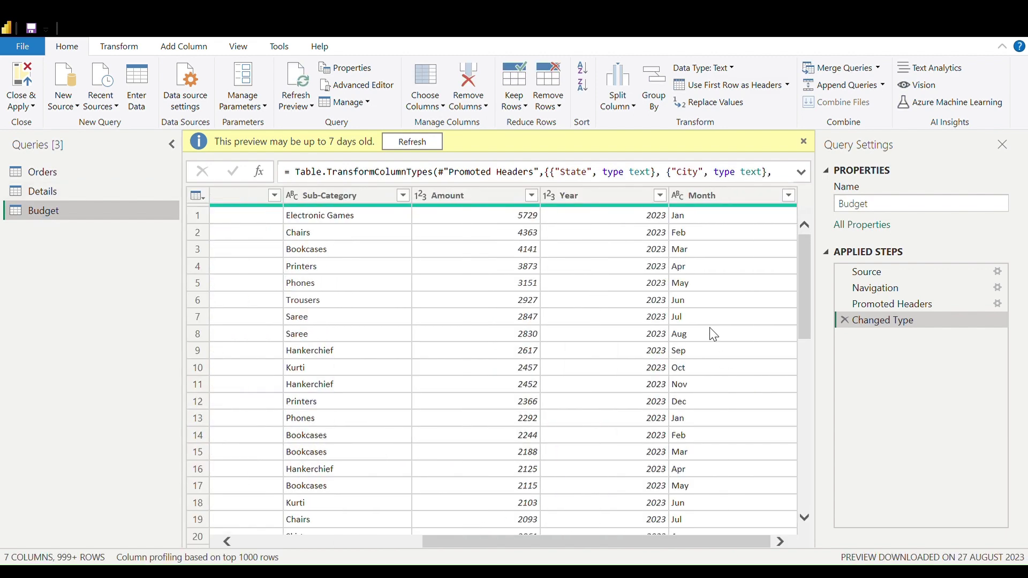
pyautogui.click(732, 199)
pyautogui.click(636, 197)
pyautogui.moveTo(711, 201); pyautogui.dragTo(639, 198)
pyautogui.click(845, 336)
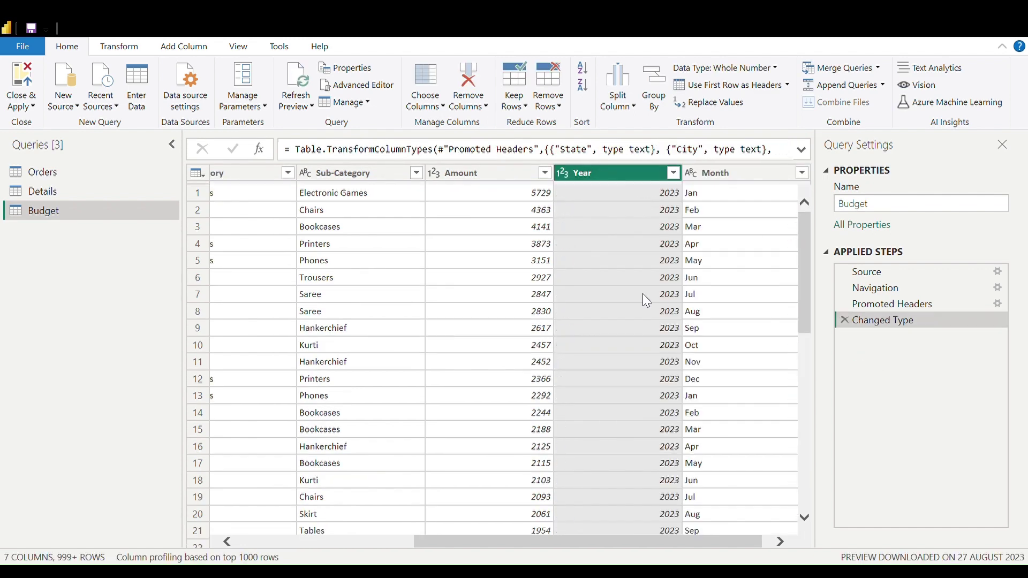
pyautogui.click(724, 176)
pyautogui.moveTo(724, 176); pyautogui.dragTo(611, 178)
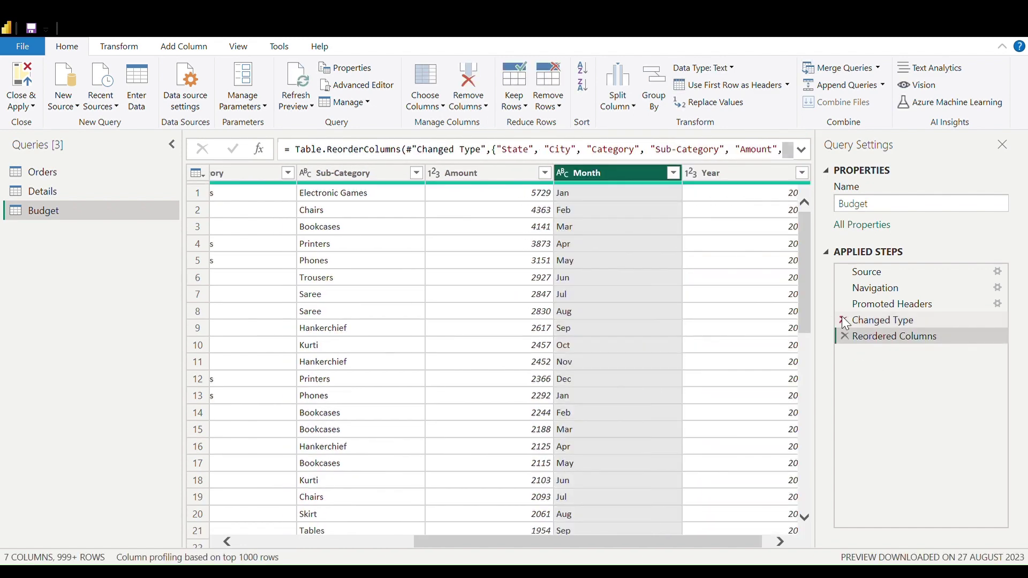
pyautogui.click(845, 336)
# Compare the Month and Year columns of the Budget query with the Order Date column of the Orders query.
pyautogui.click(721, 173)
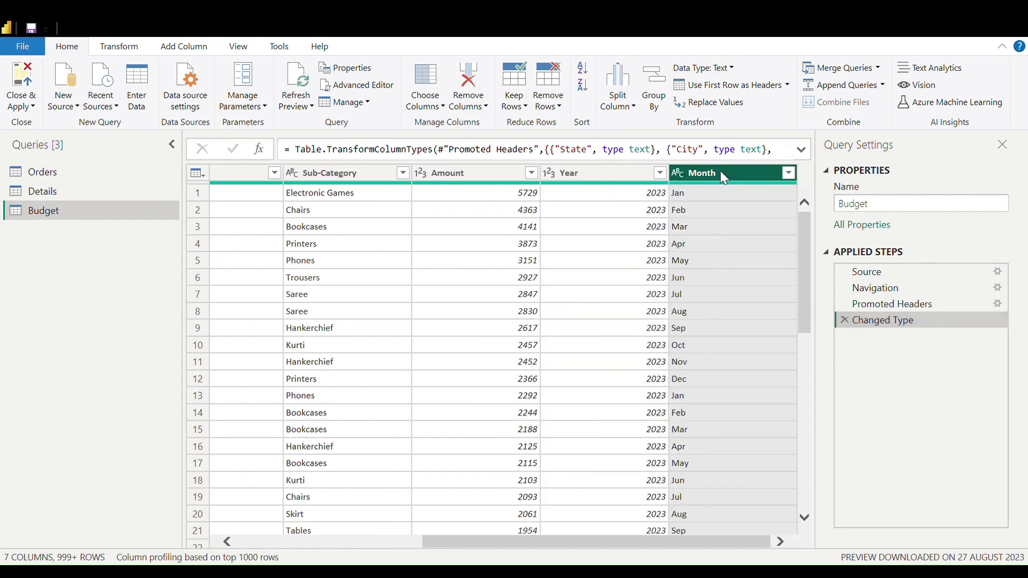
pyautogui.click(124, 172)
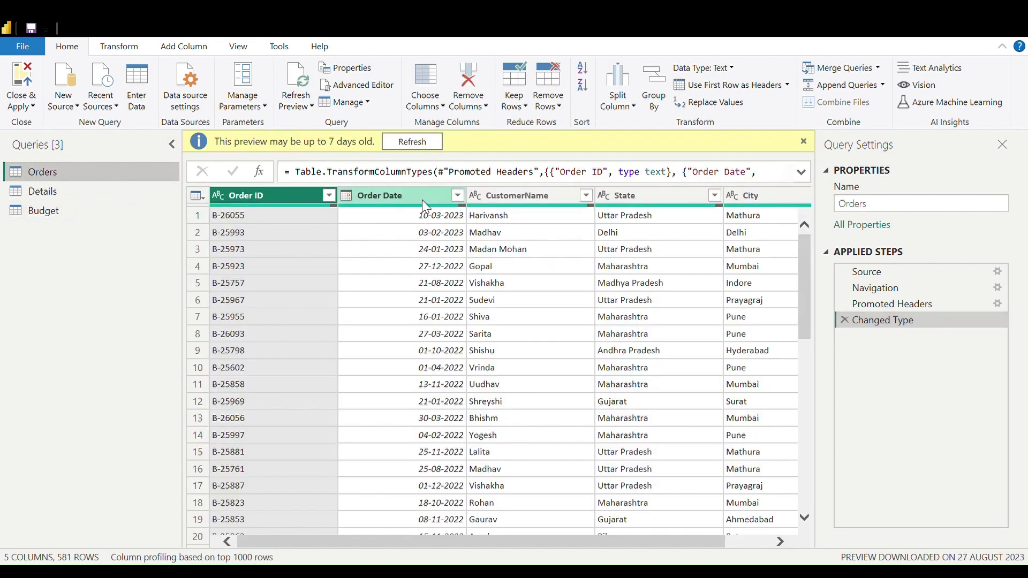
pyautogui.click(424, 203)
pyautogui.click(44, 210)
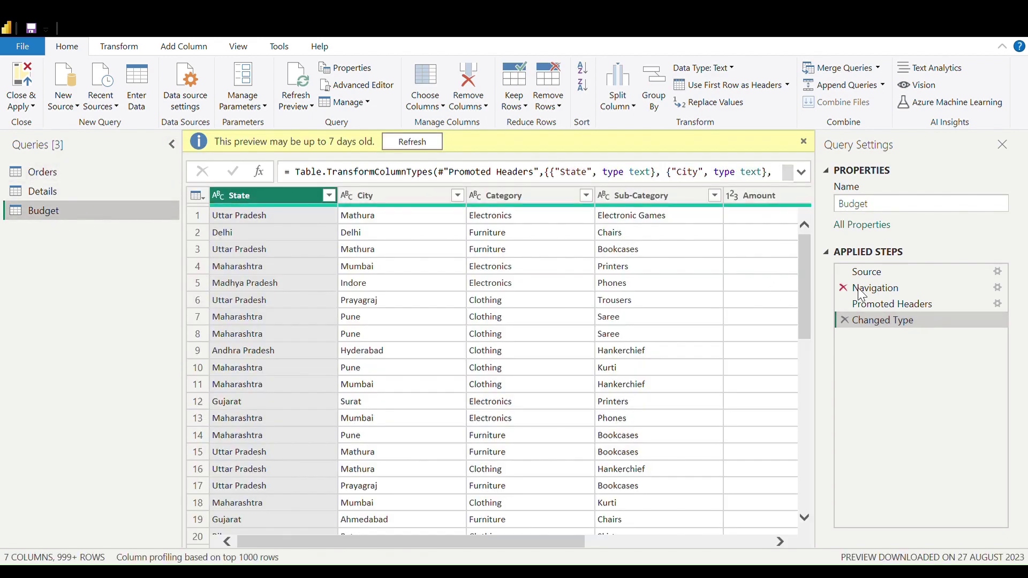
pyautogui.hscroll(5, 471, 314)
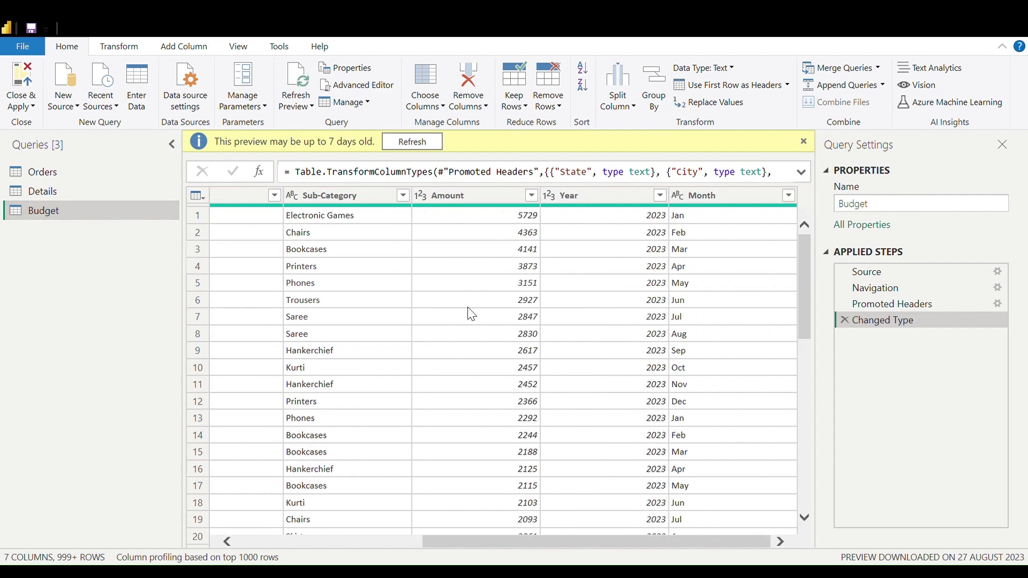
# Start a new custom column in the Budget query and name it Date.
pyautogui.click(186, 48)
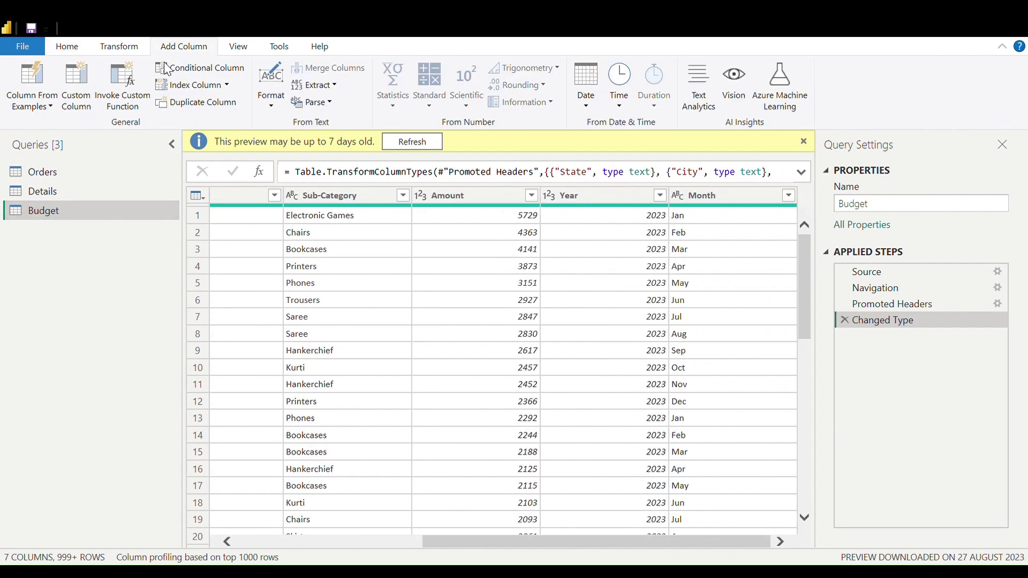
pyautogui.click(66, 99)
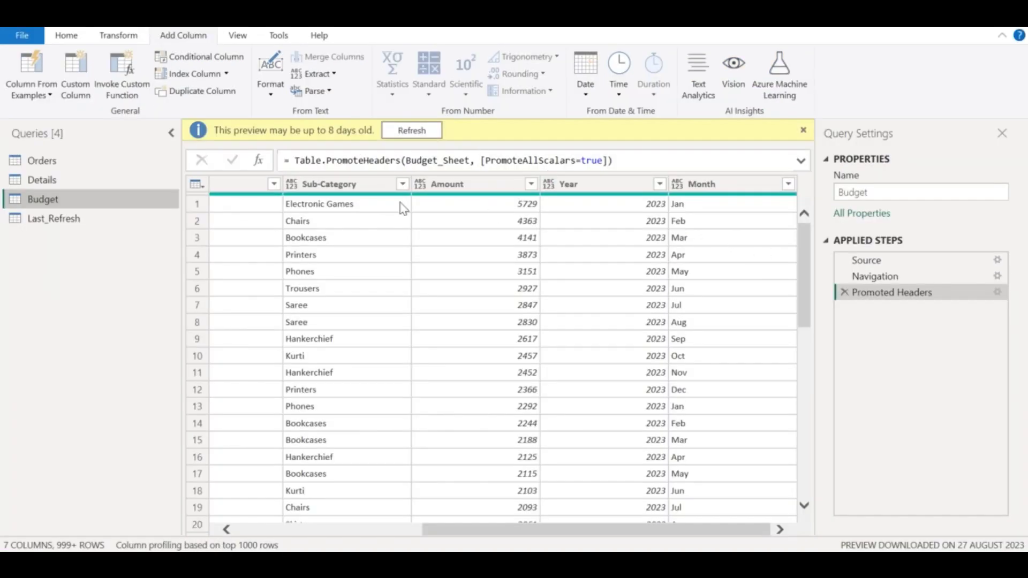
pyautogui.click(76, 88)
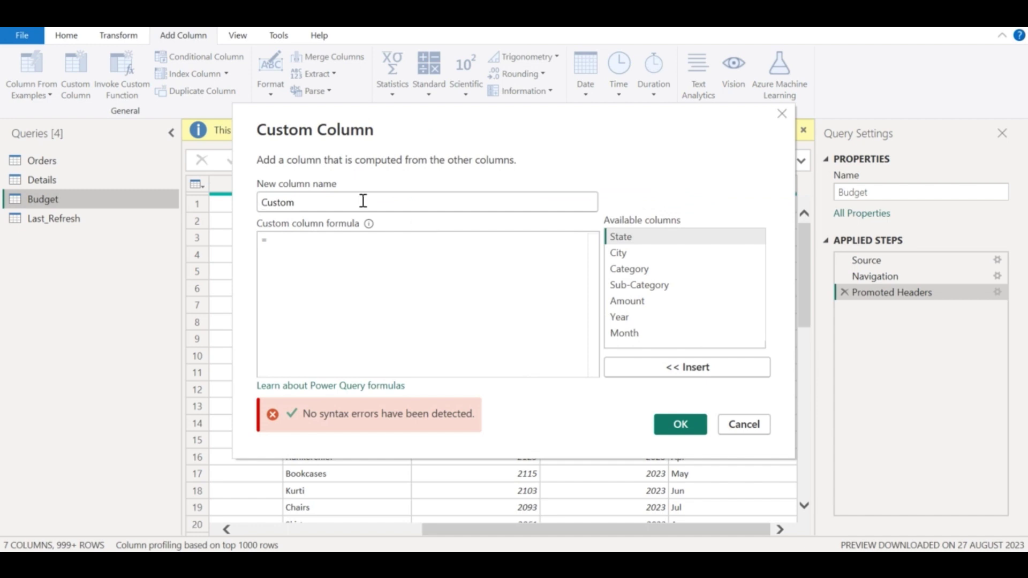
pyautogui.press('BackSpace')
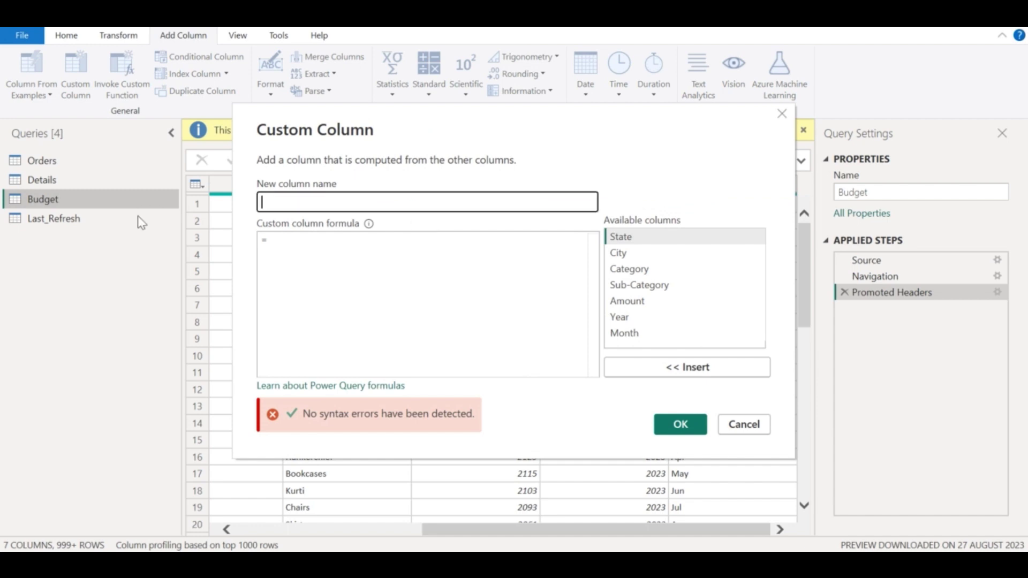
pyautogui.write('Nu')
pyautogui.press('BackSpace')
pyautogui.press('BackSpace')
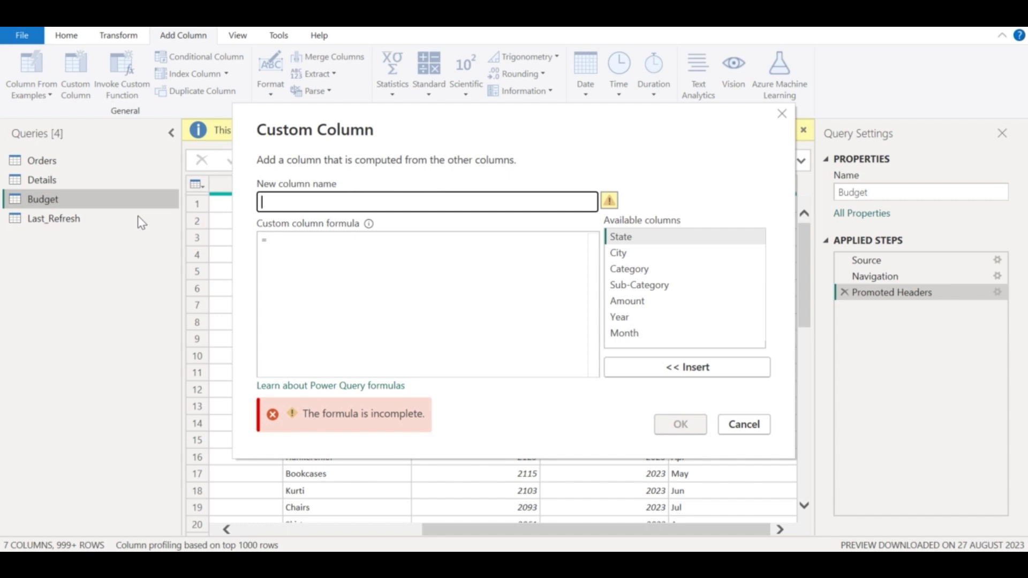
pyautogui.write('Date')
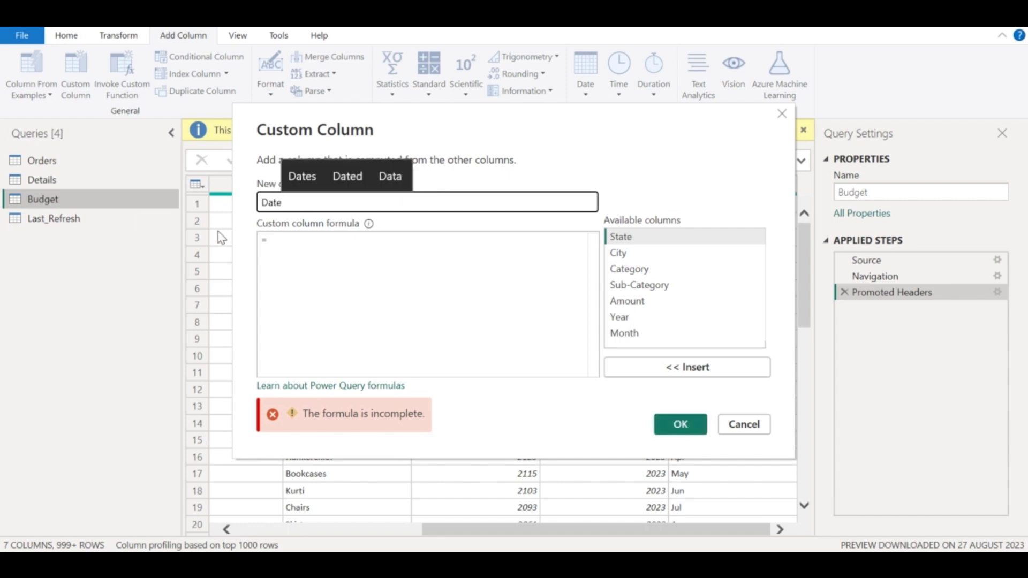
# Create the Date column with the formula [Month]&"-"&[Year], joining the month and year with a hyphen.
pyautogui.click(279, 244)
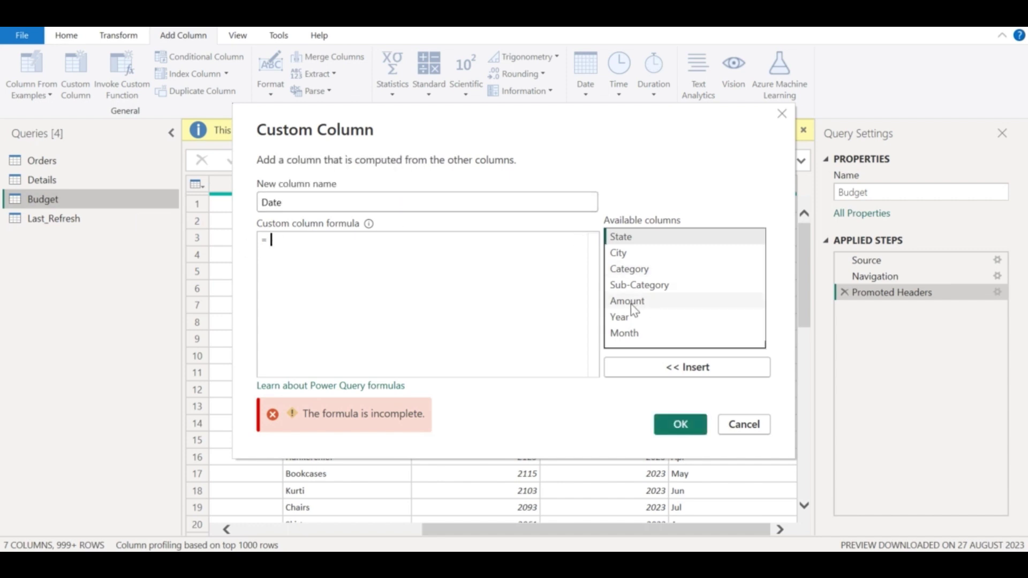
pyautogui.doubleClick(625, 333)
pyautogui.write('"')
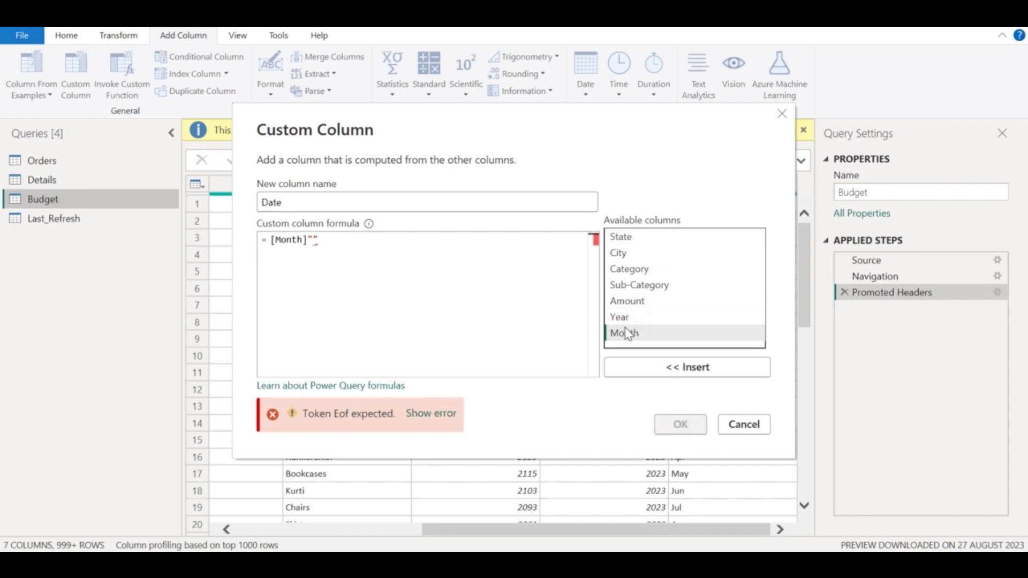
pyautogui.press('Left')
pyautogui.write('&')
pyautogui.press('Right')
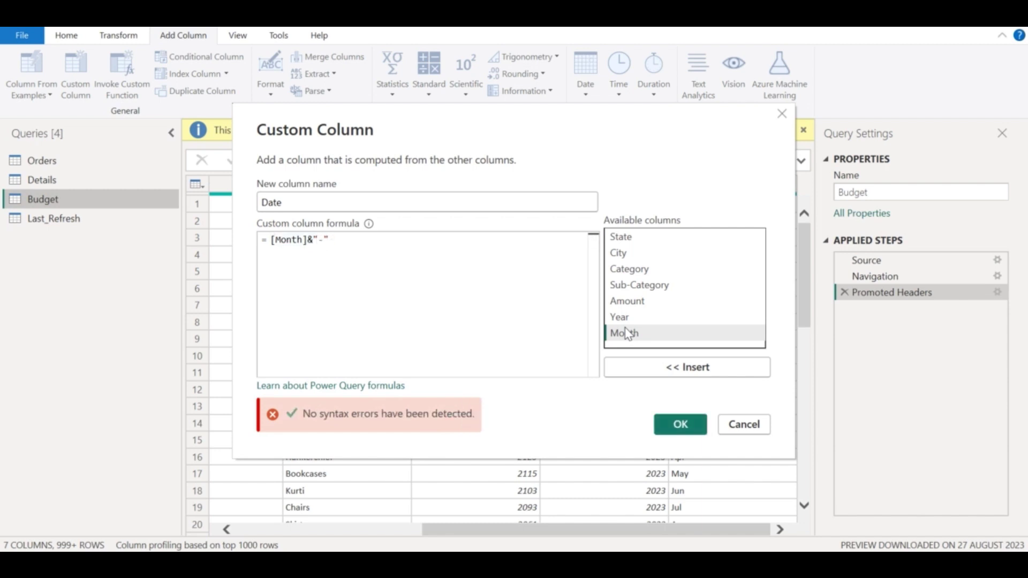
pyautogui.write('&')
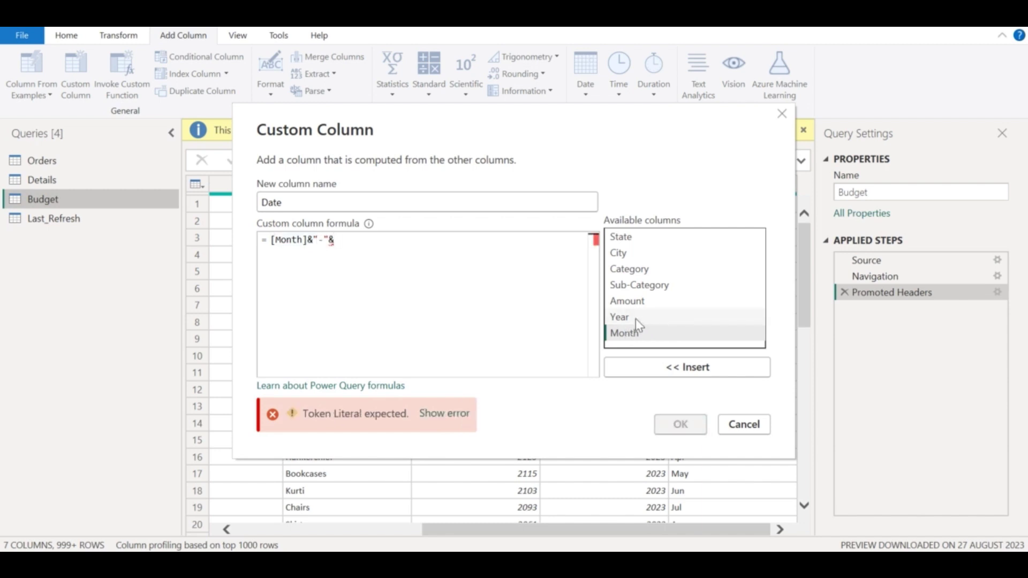
pyautogui.doubleClick(636, 319)
pyautogui.click(677, 423)
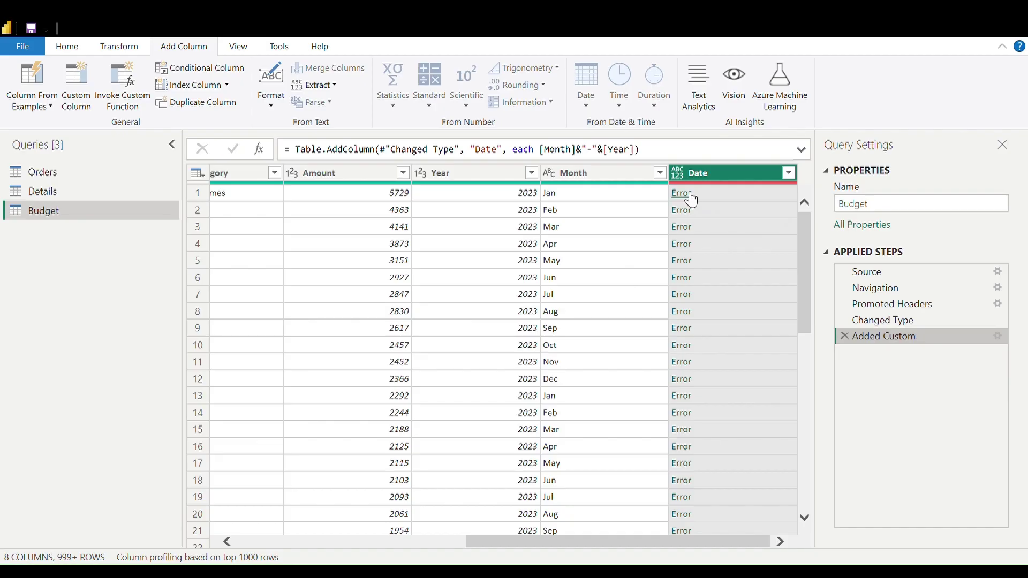
# Read the error details behind the Date value in the first row, and remove the Date step this adds to the query.
pyautogui.click(683, 194)
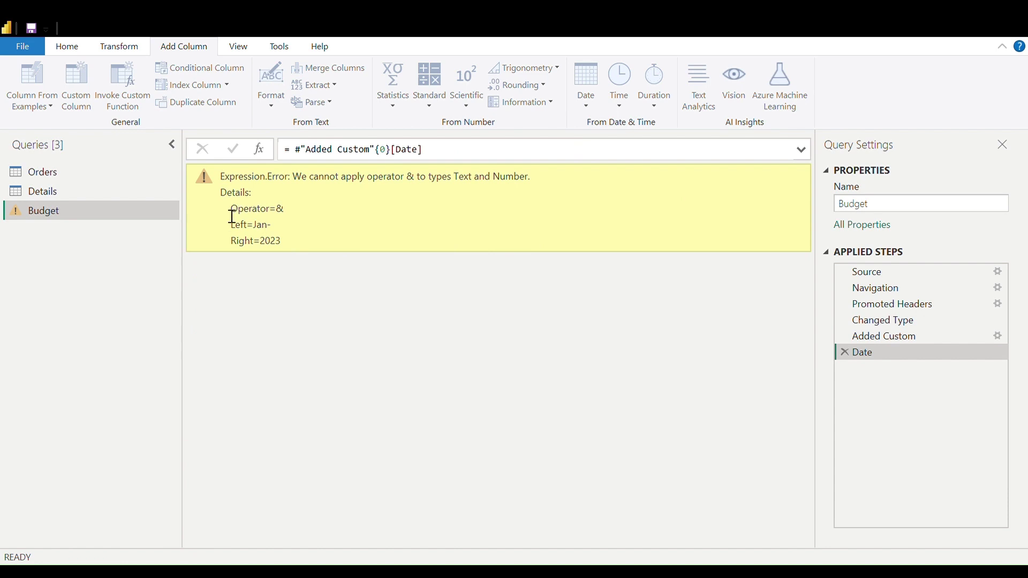
pyautogui.moveTo(232, 217); pyautogui.dragTo(298, 215)
pyautogui.moveTo(231, 225); pyautogui.dragTo(282, 241)
pyautogui.click(238, 249)
pyautogui.moveTo(300, 181); pyautogui.dragTo(544, 188)
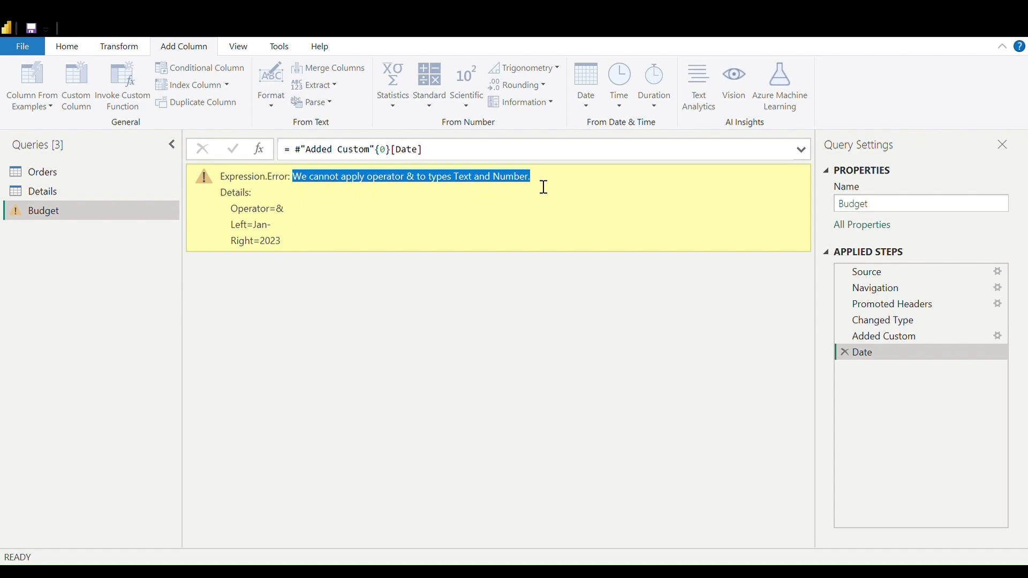
pyautogui.click(370, 180)
pyautogui.click(848, 354)
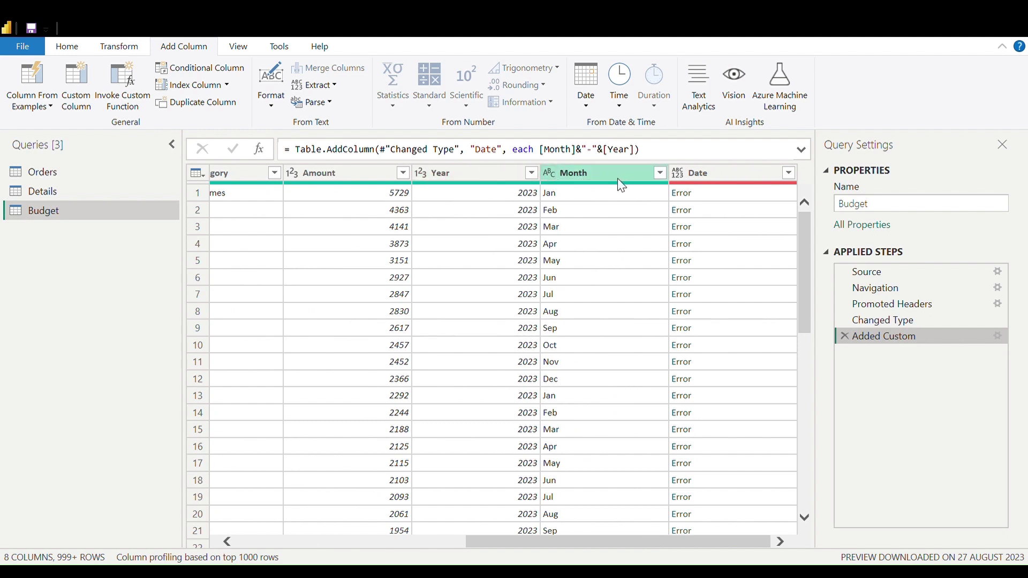
# Try converting the Year column to text after the custom column step, and delete that type change from the applied steps.
pyautogui.click(455, 177)
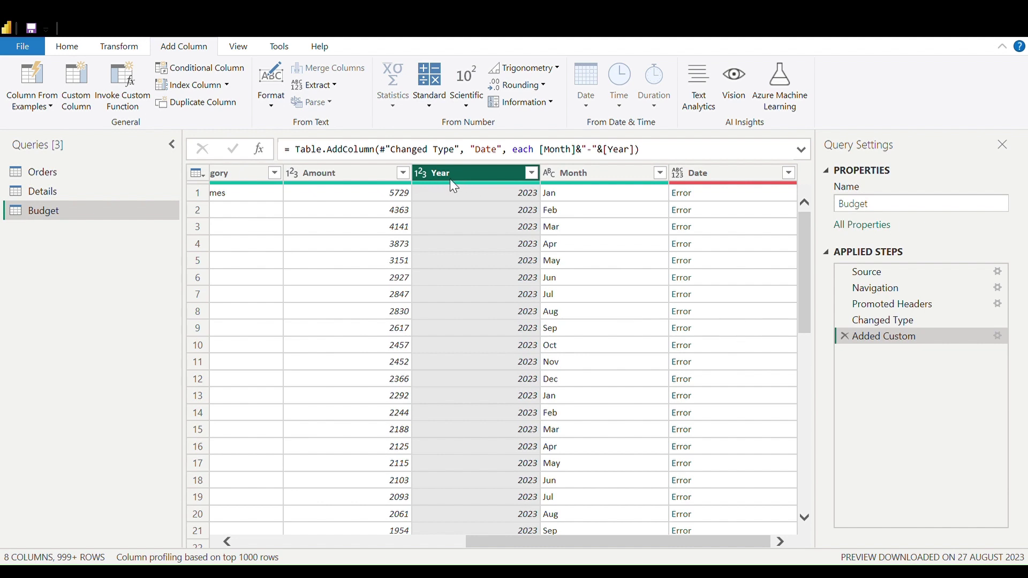
pyautogui.click(564, 179)
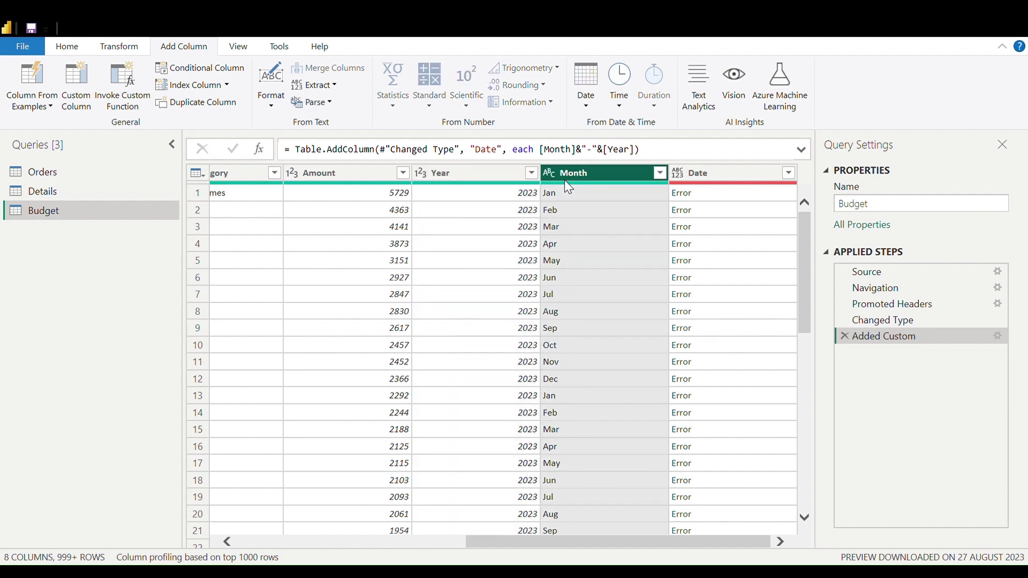
pyautogui.click(482, 173)
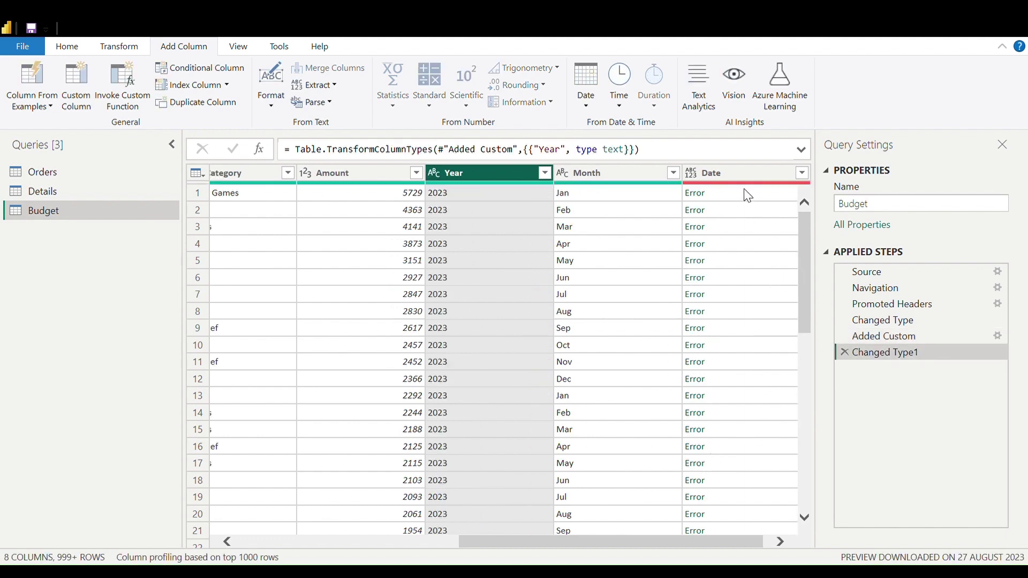
pyautogui.click(886, 337)
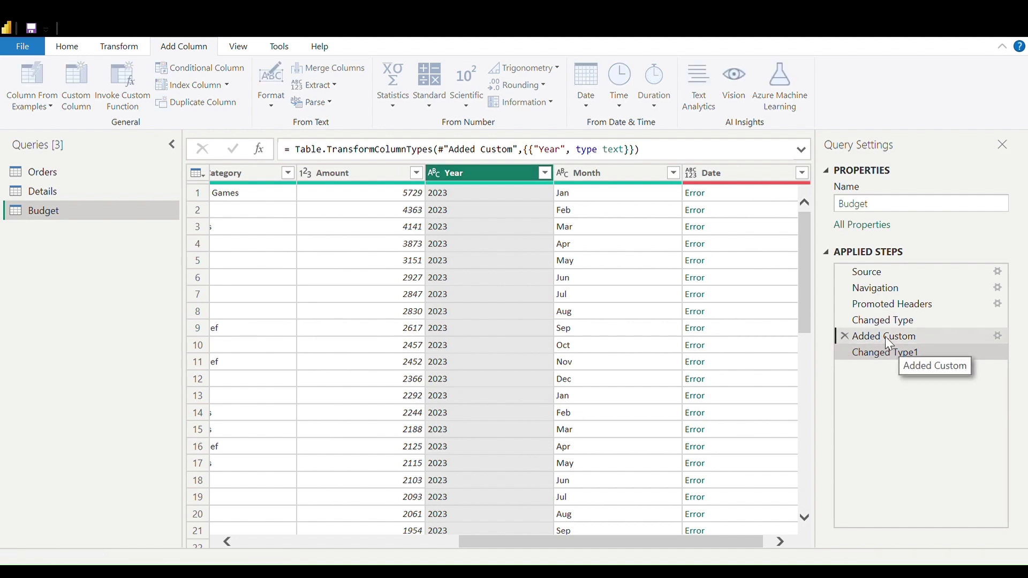
pyautogui.click(885, 352)
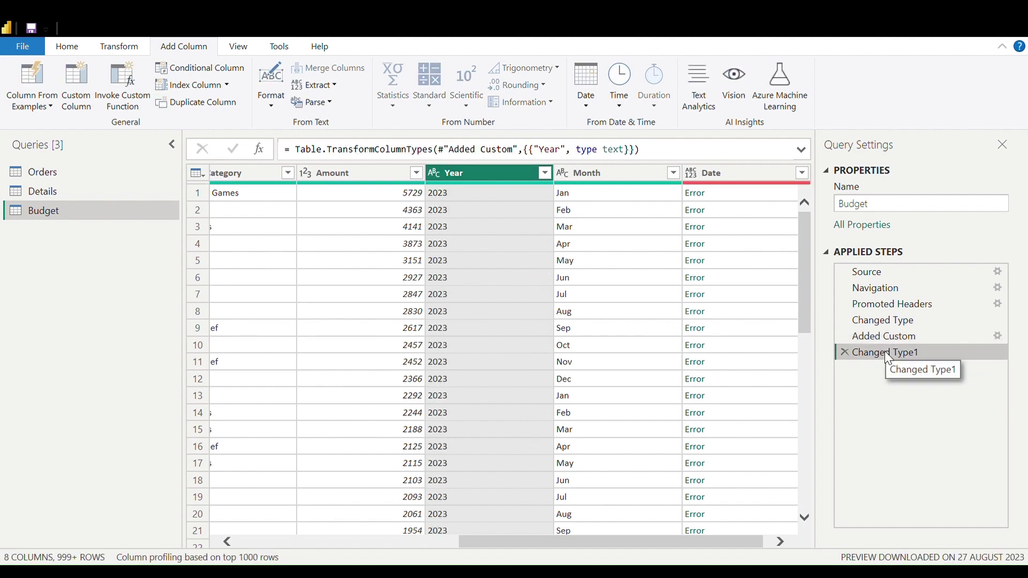
pyautogui.click(844, 351)
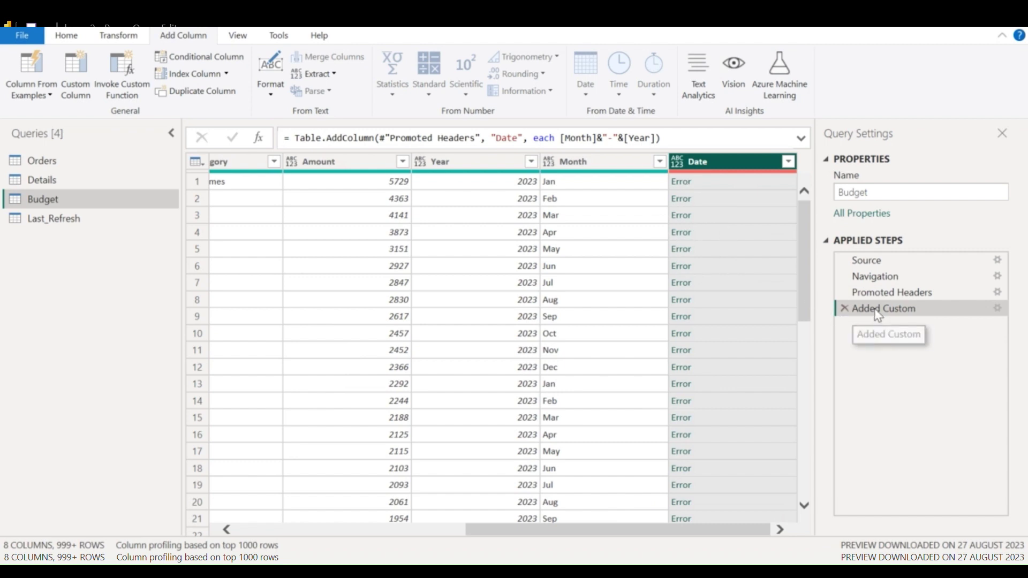
# Change the Date column's formula to [Month]&"-"&Number.ToText([Year]) and set the column's data type to Date.
pyautogui.doubleClick(878, 315)
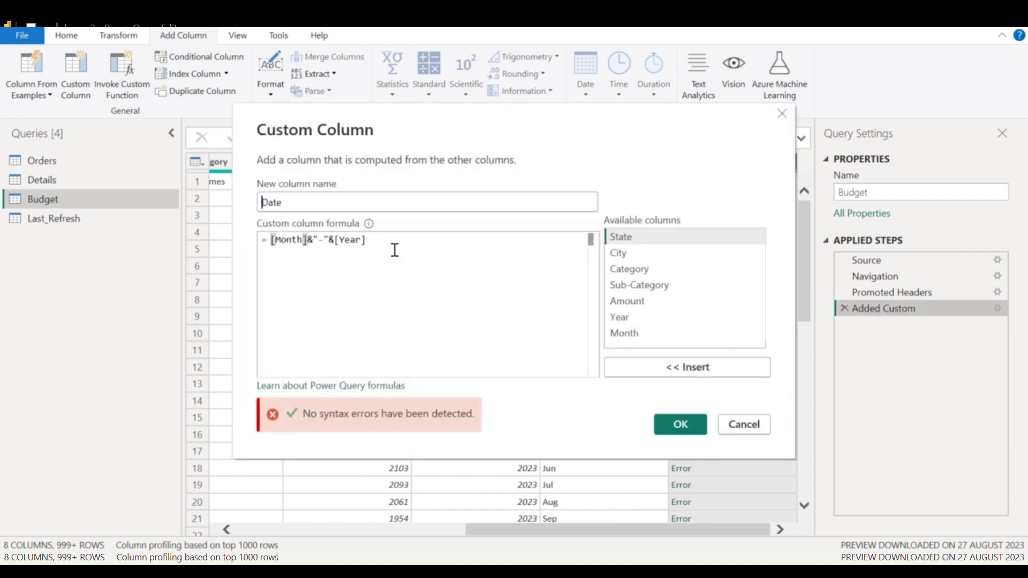
pyautogui.click(336, 240)
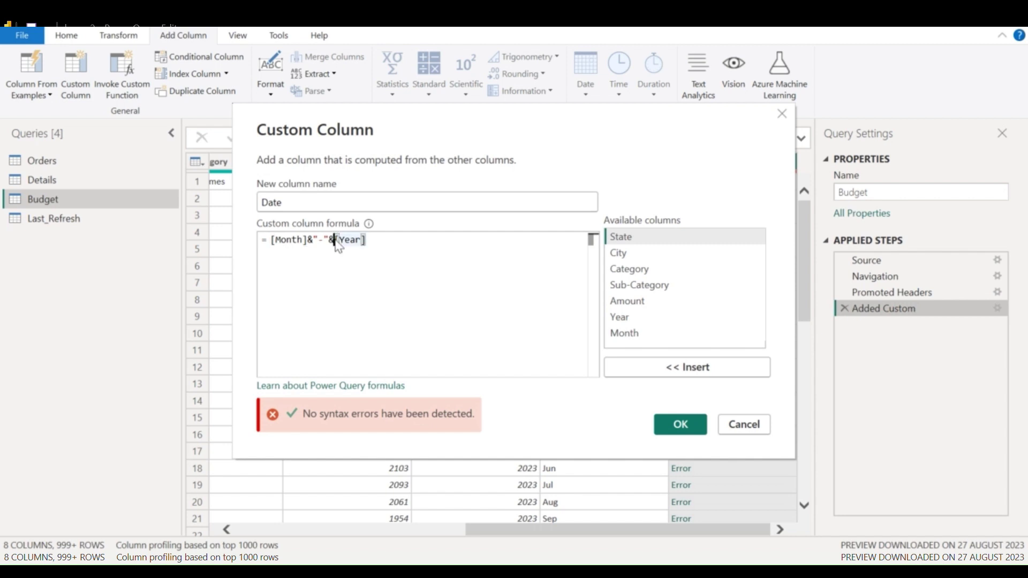
pyautogui.write('Numbr')
pyautogui.press('BackSpace')
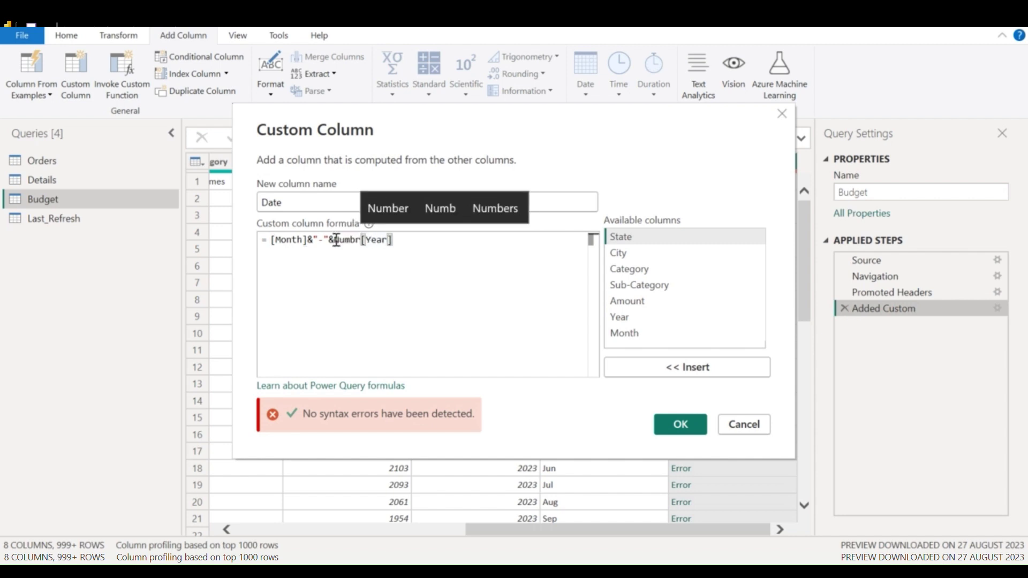
pyautogui.write('er.ToText')
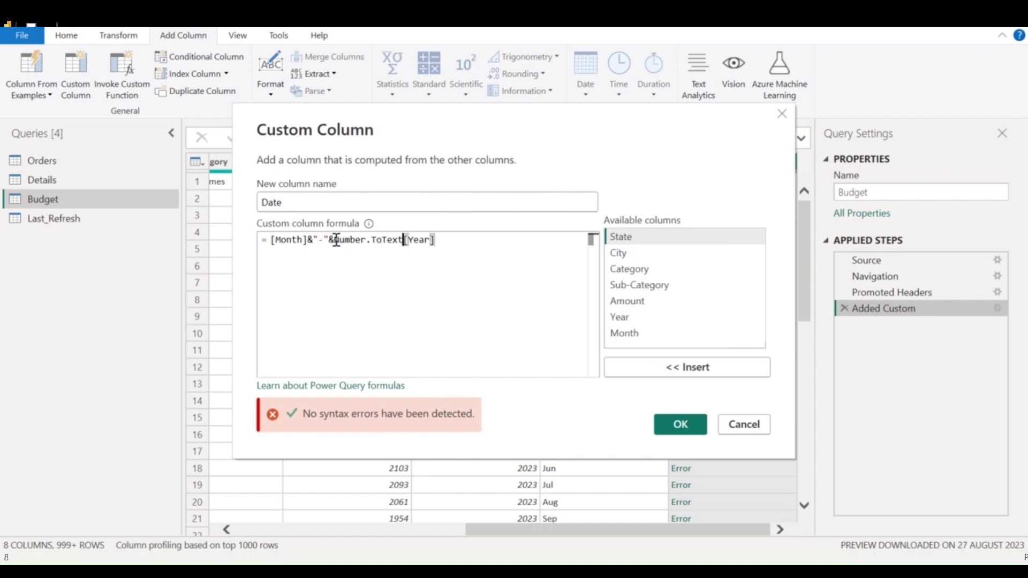
pyautogui.write('(')
pyautogui.press('End')
pyautogui.write(')')
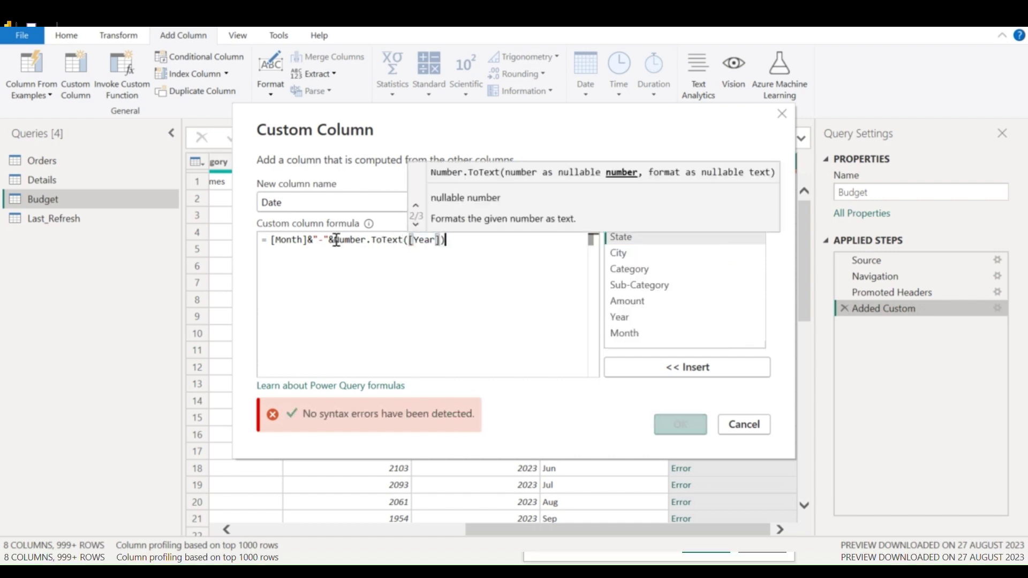
pyautogui.press('Return')
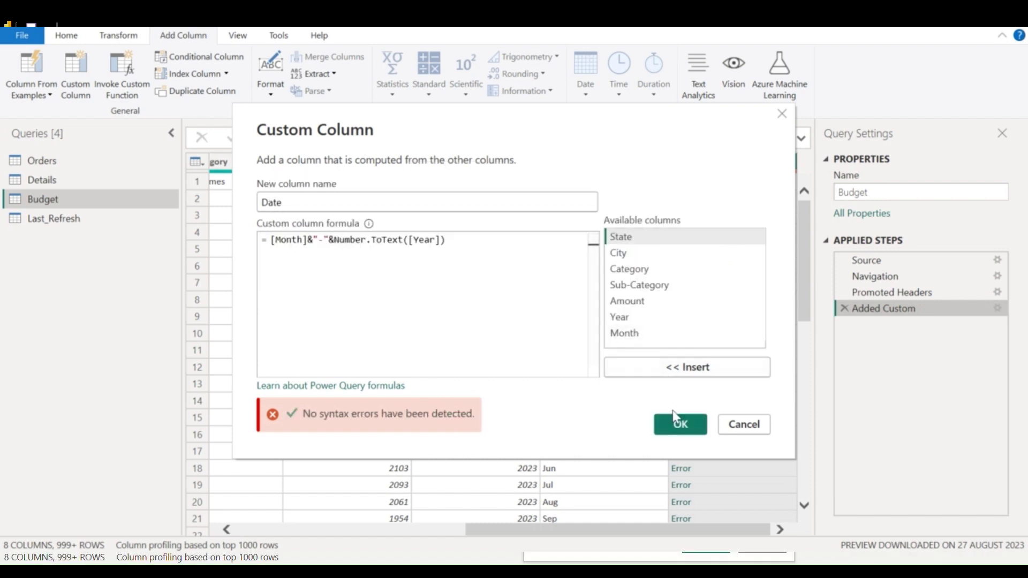
pyautogui.click(676, 424)
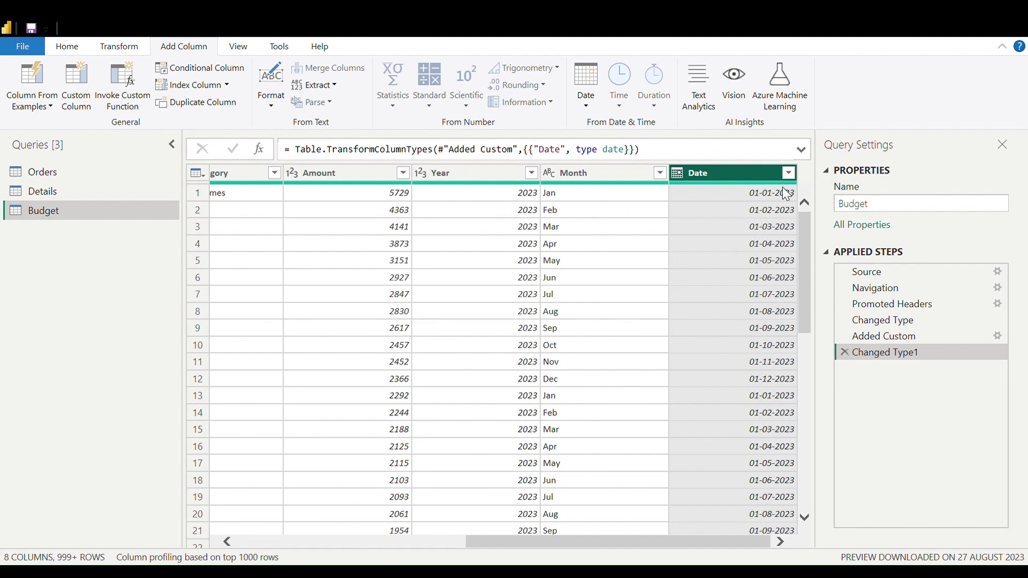
# Compare the Orders query's Order Date with the Budget query's Date column, and review the distinct dates in the Date filter list without filtering.
pyautogui.click(61, 172)
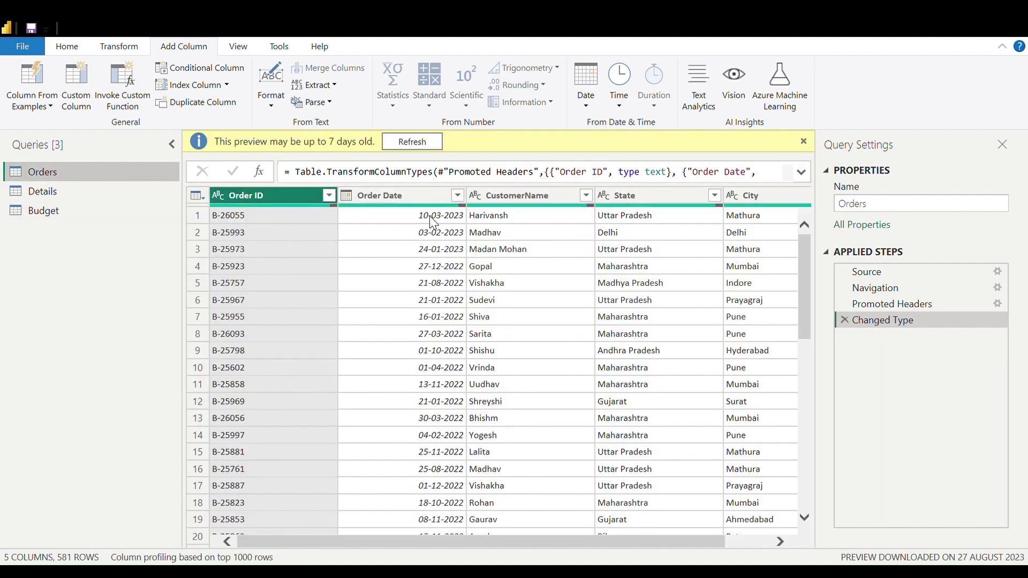
pyautogui.click(99, 211)
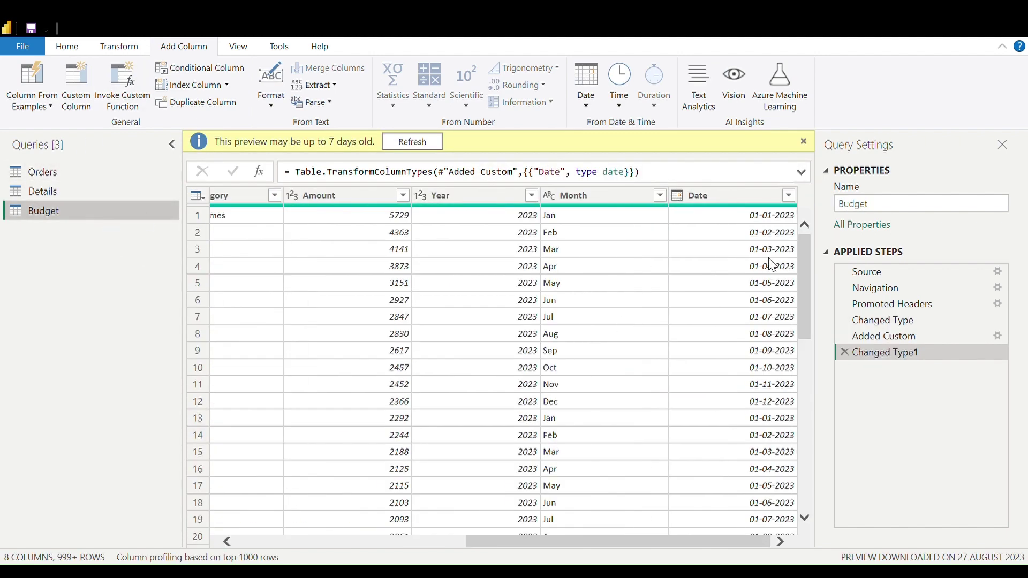
pyautogui.click(790, 197)
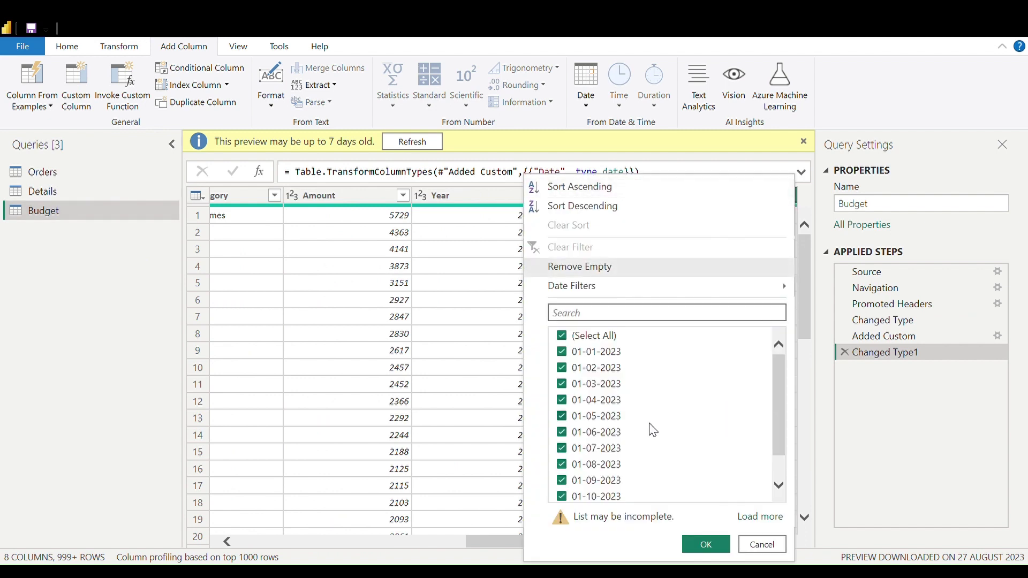
pyautogui.scroll(-1, 585, 427)
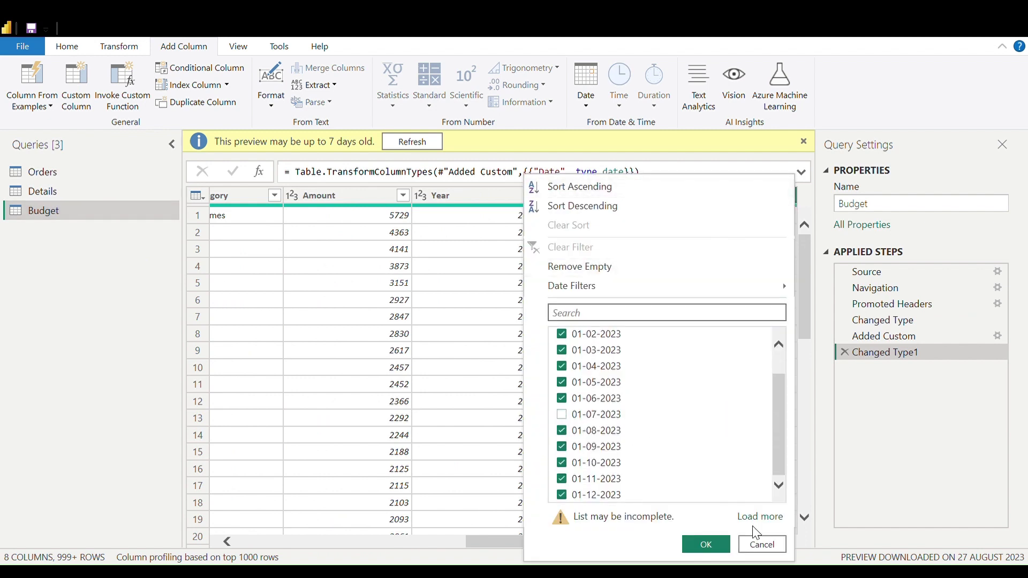
pyautogui.click(563, 418)
pyautogui.click(105, 277)
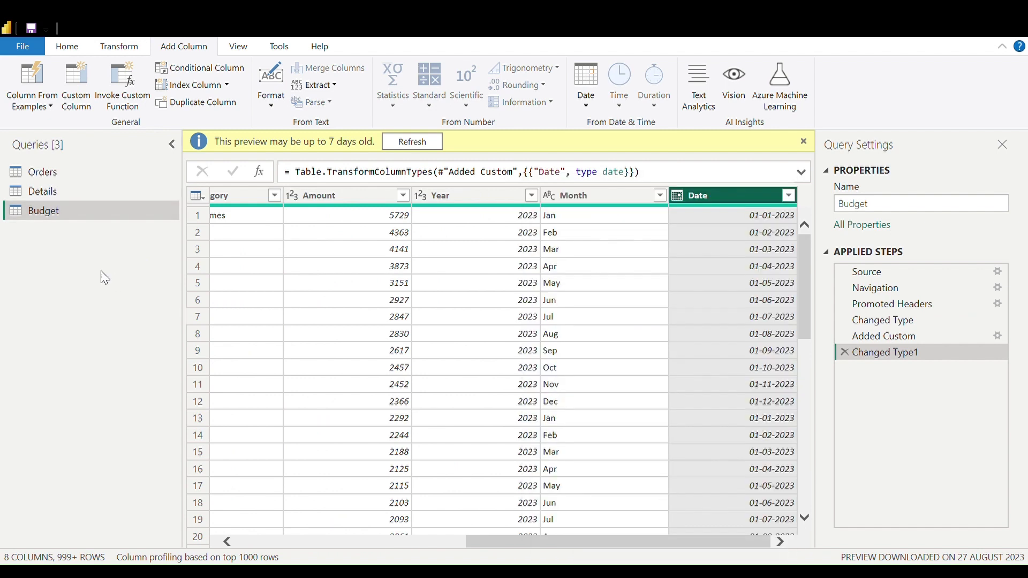
# Check the daily dates in the Orders query against the monthly dates in the Budget query's Date column.
pyautogui.click(59, 172)
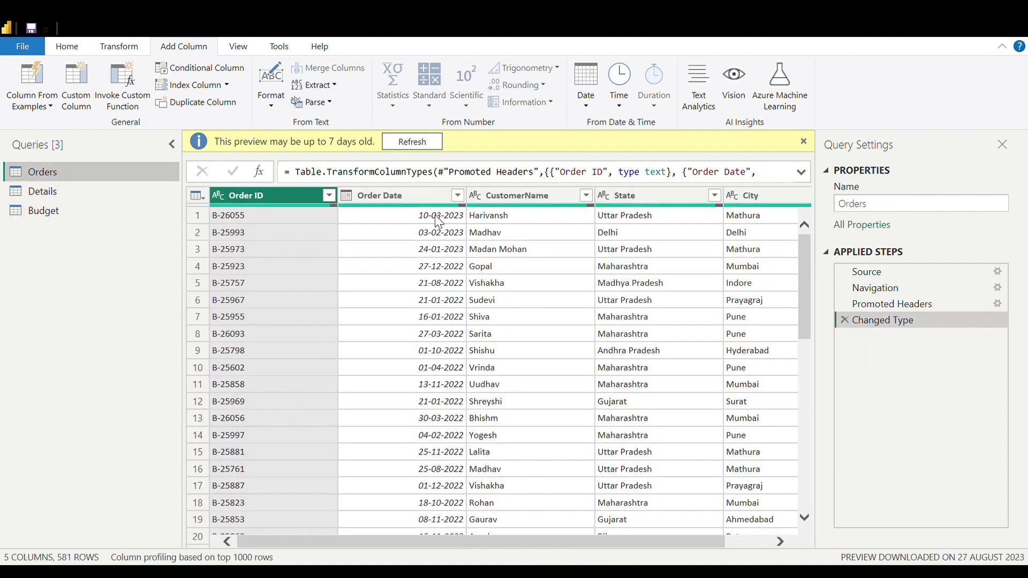
pyautogui.click(49, 211)
pyautogui.hscroll(2, 550, 328)
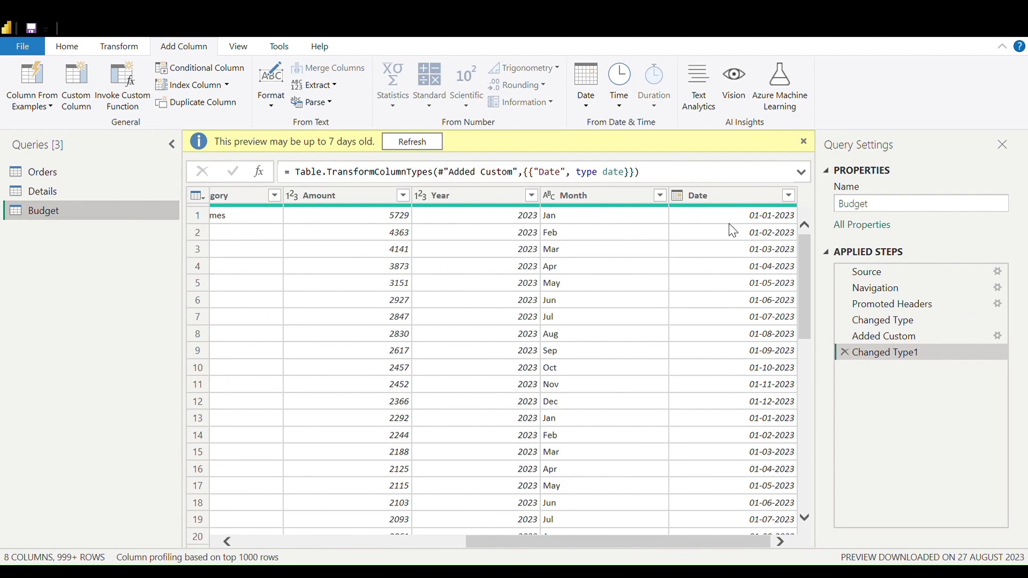
pyautogui.click(43, 173)
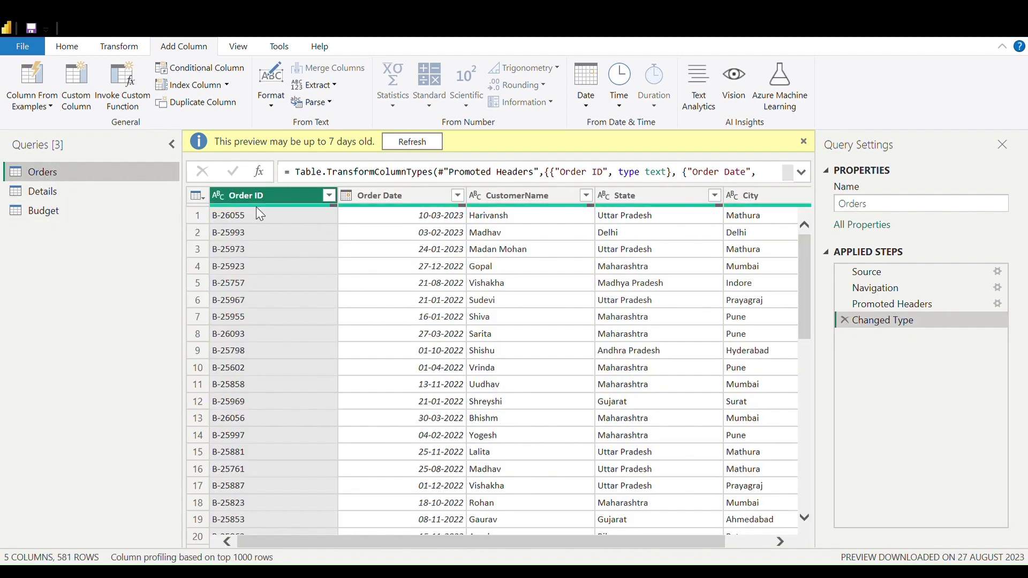
# Examine the individual daily dates in the Orders query's Order Date column.
pyautogui.click(414, 215)
pyautogui.click(414, 232)
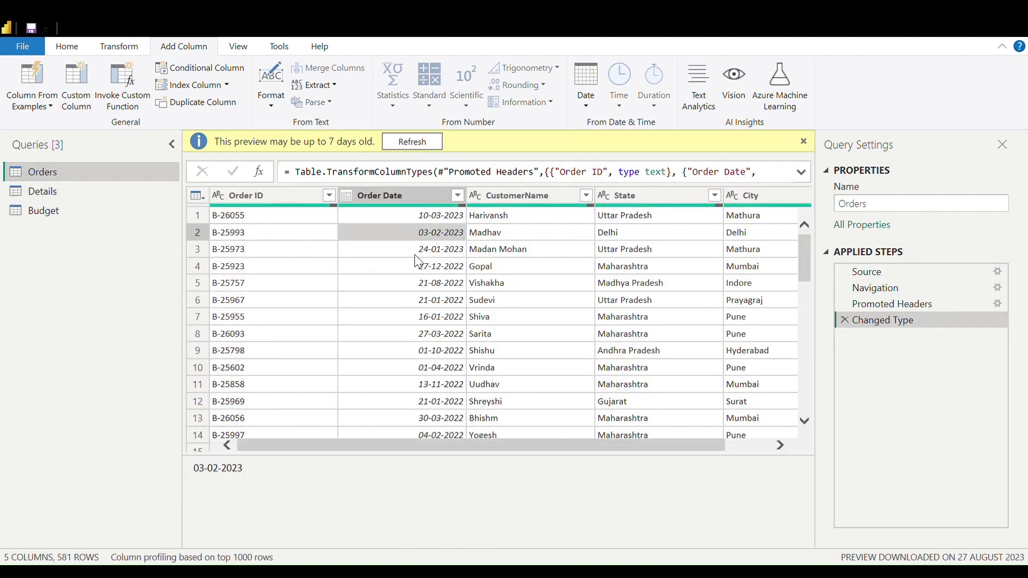
pyautogui.click(417, 251)
pyautogui.click(422, 283)
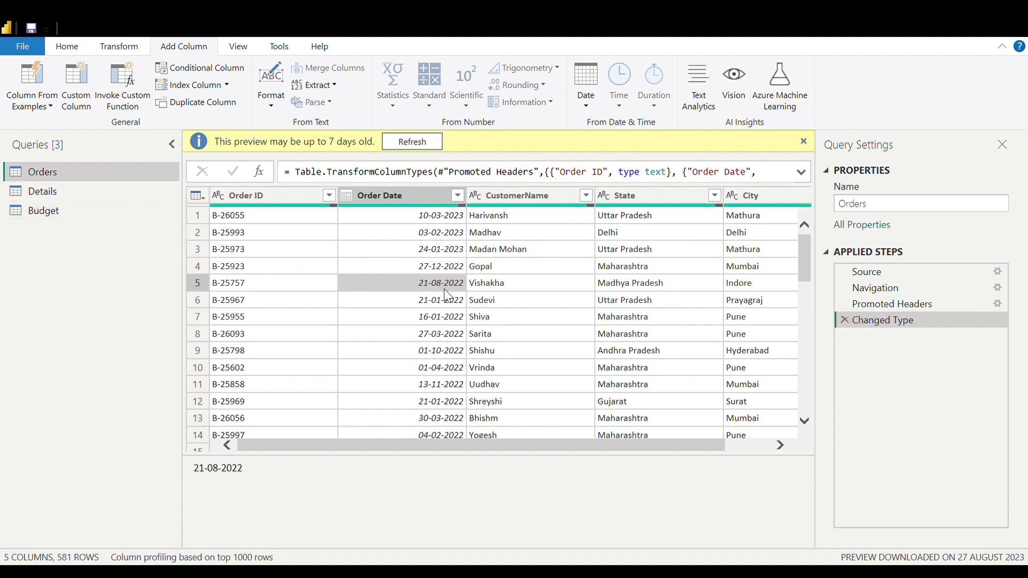
pyautogui.click(435, 301)
pyautogui.click(407, 197)
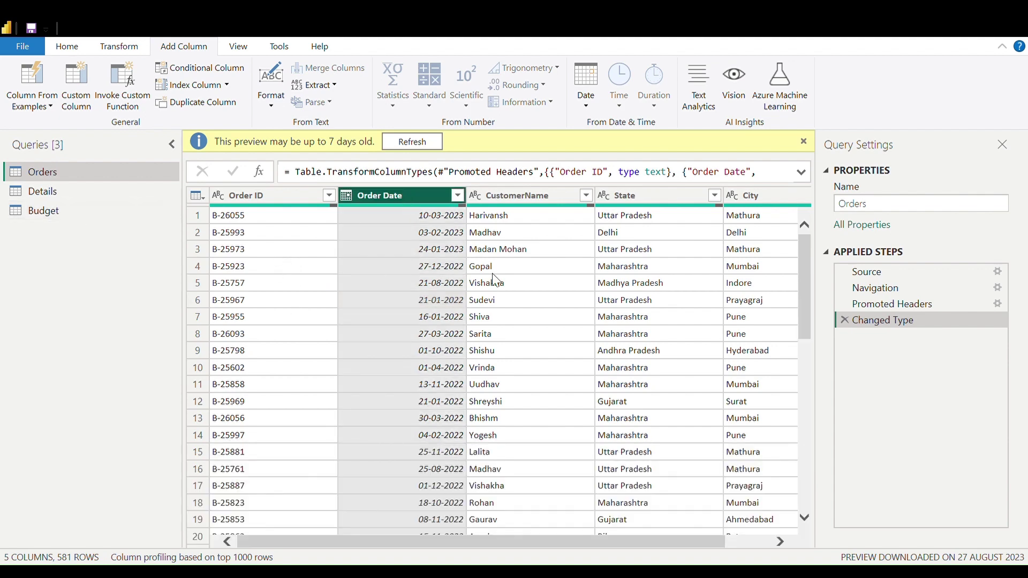
# Check the Budget query's columns and the Details query's Category and Amount columns for fields shared with Orders.
pyautogui.click(50, 213)
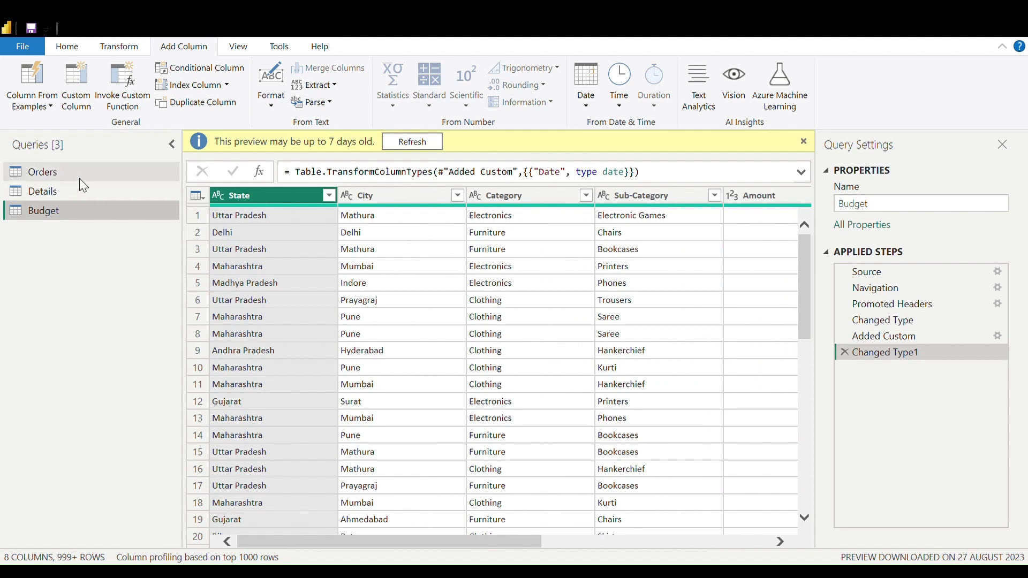
pyautogui.click(79, 190)
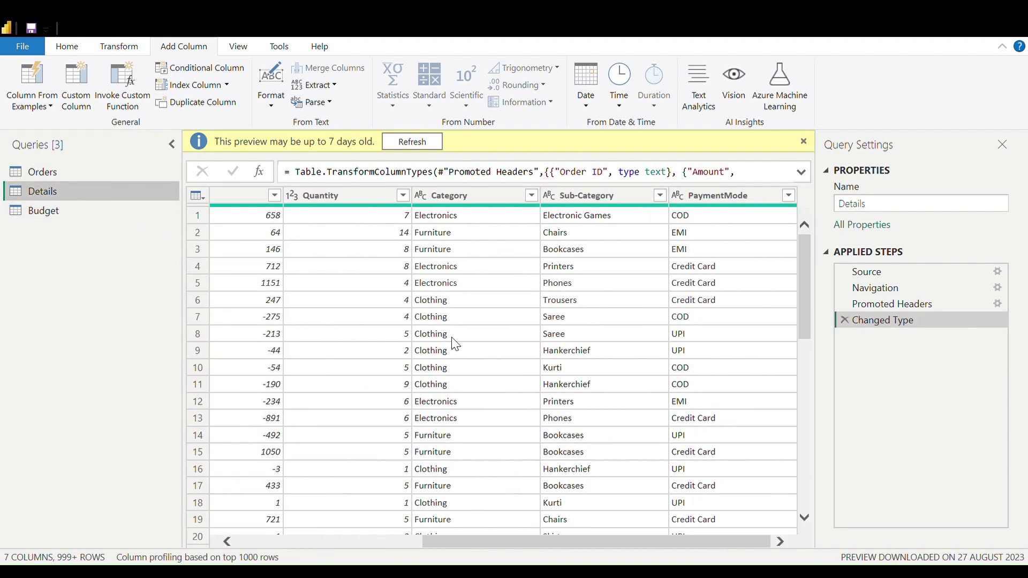
pyautogui.click(623, 205)
pyautogui.click(460, 195)
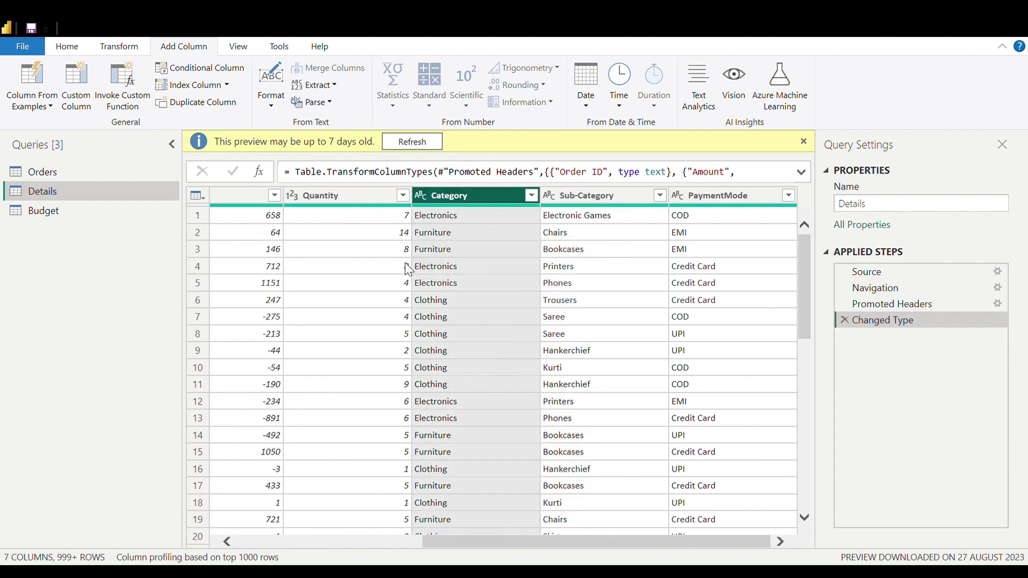
pyautogui.click(410, 199)
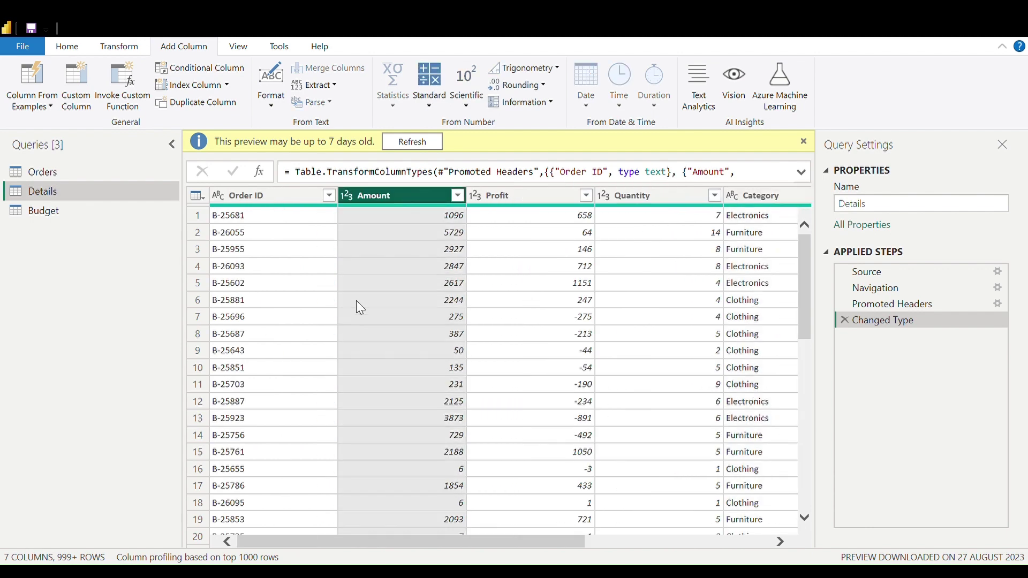
# Compare the Orders query's Order ID, Order Date and State columns with the columns of the Details query.
pyautogui.click(48, 172)
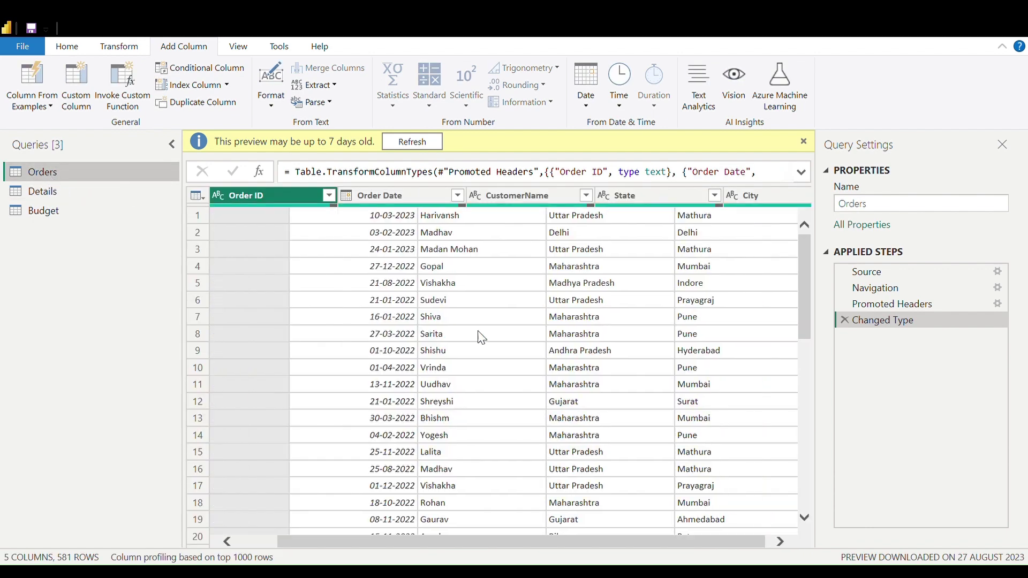
pyautogui.click(414, 195)
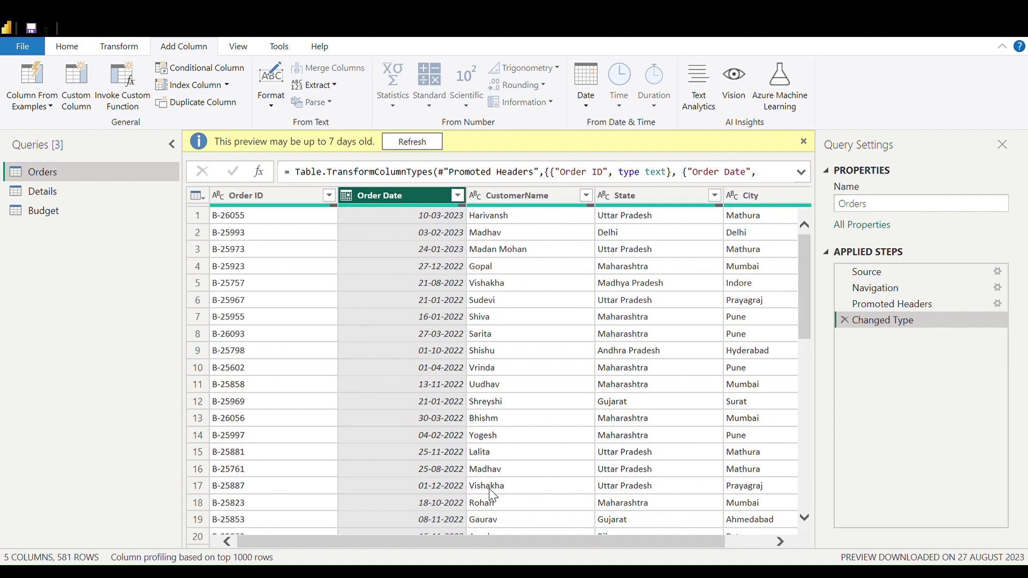
pyautogui.click(250, 195)
pyautogui.click(628, 190)
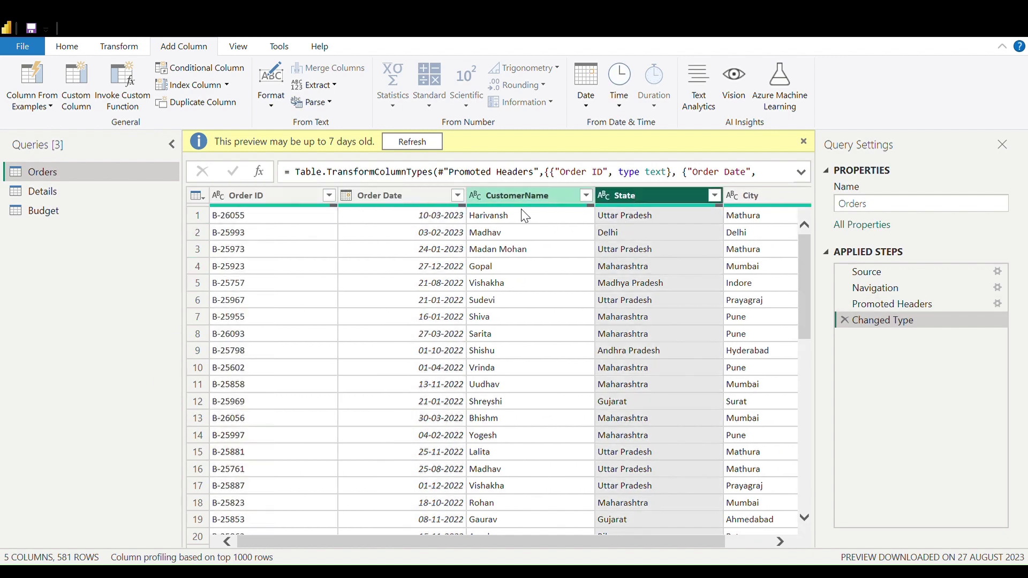
pyautogui.click(52, 197)
pyautogui.hscroll(3, 478, 343)
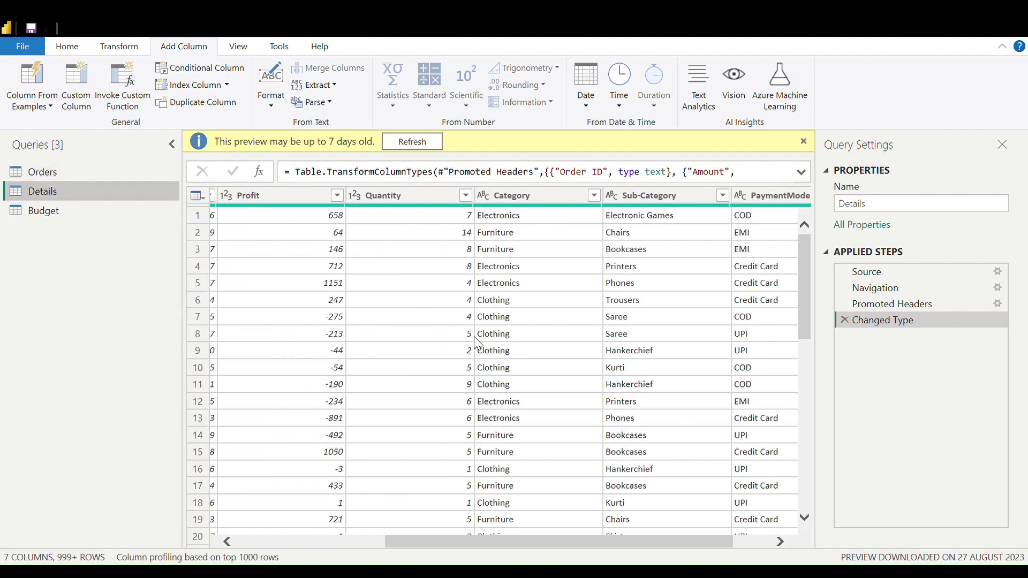
pyautogui.hscroll(-3, 478, 343)
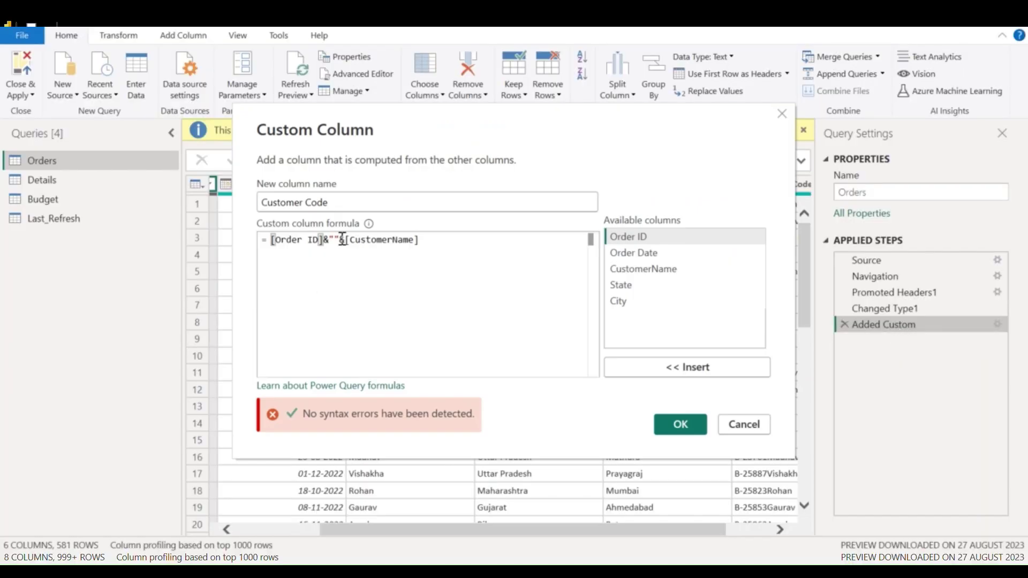
# Change the Customer Code custom column's formula in the Orders query to [Order ID]&"-"&[CustomerName].
pyautogui.click(342, 239)
pyautogui.write('-')
pyautogui.press('Return')
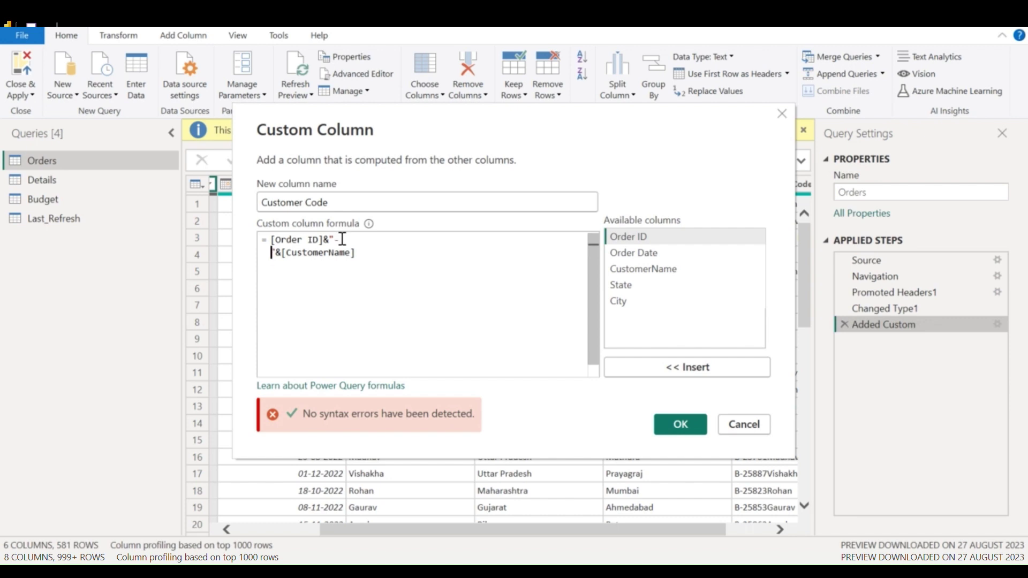
pyautogui.press('BackSpace')
pyautogui.click(675, 423)
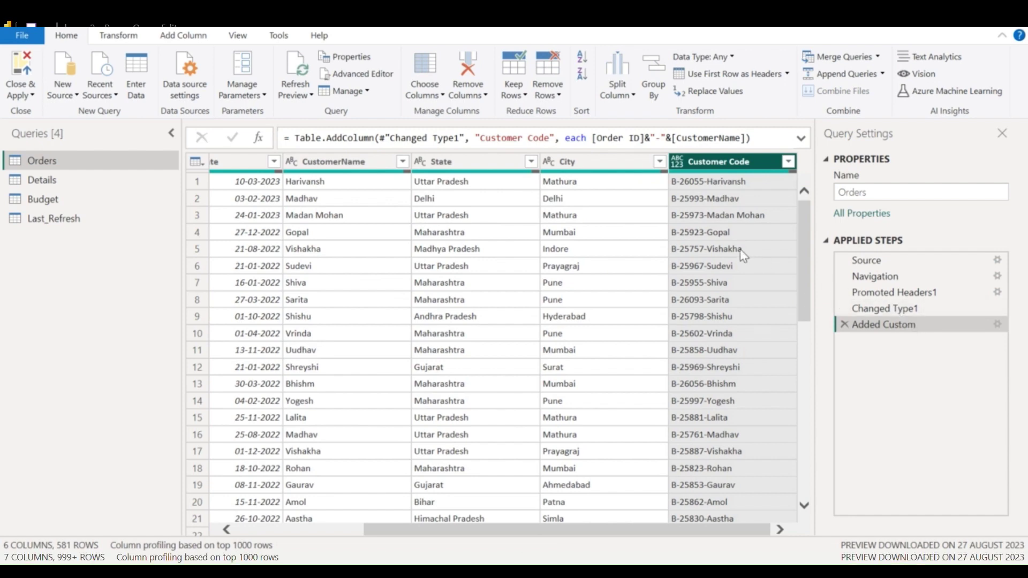
pyautogui.click(18, 181)
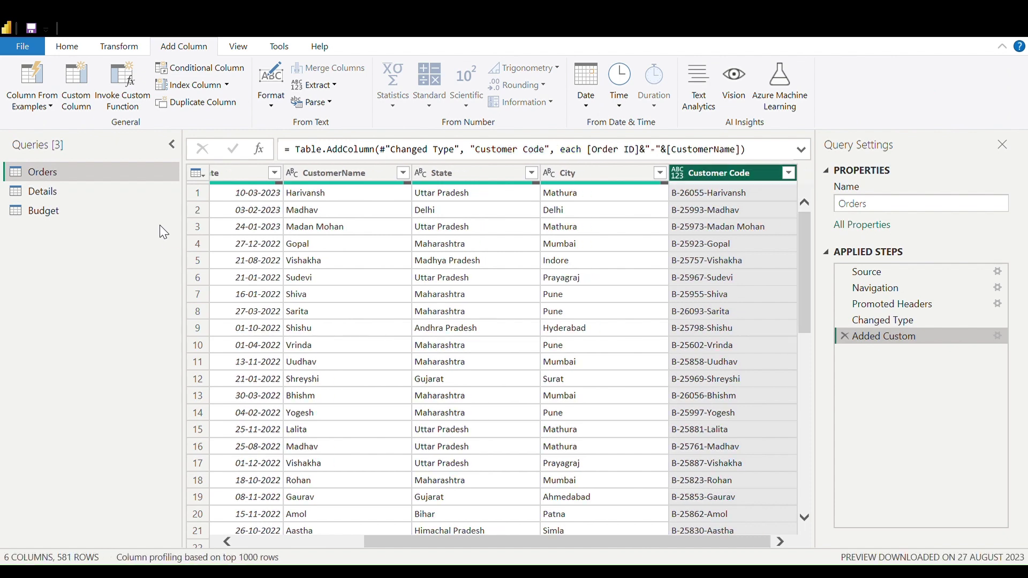
# Inspect the Customer Code filter list without filtering, and filter the Order ID column to show only null rows.
pyautogui.click(789, 173)
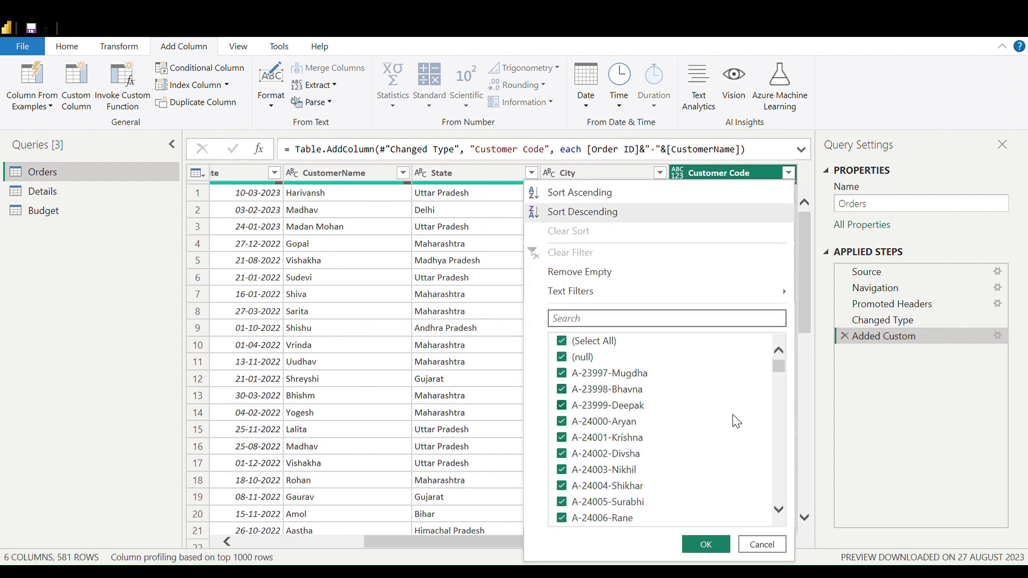
pyautogui.click(742, 543)
pyautogui.click(329, 172)
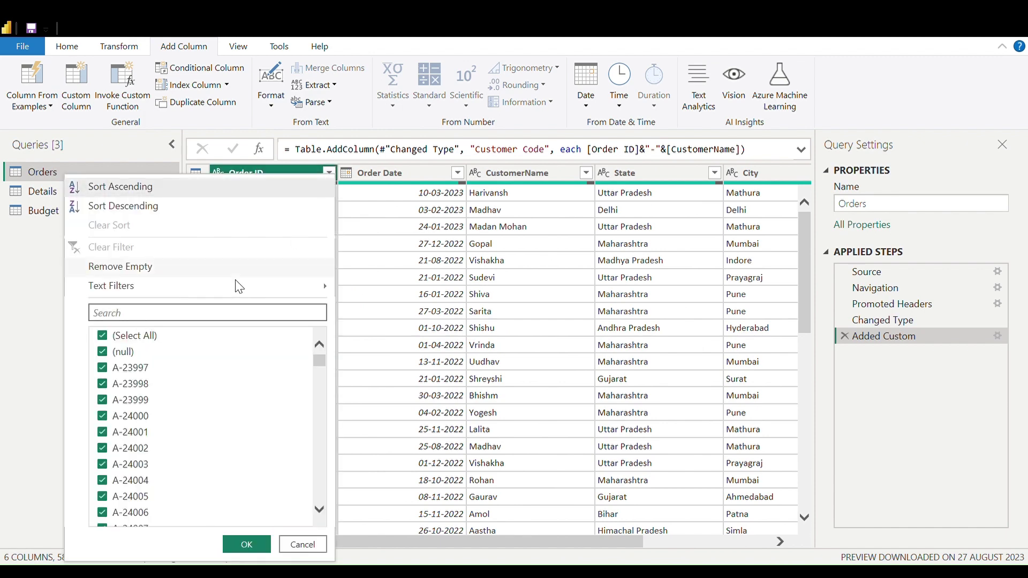
pyautogui.click(118, 336)
pyautogui.click(119, 352)
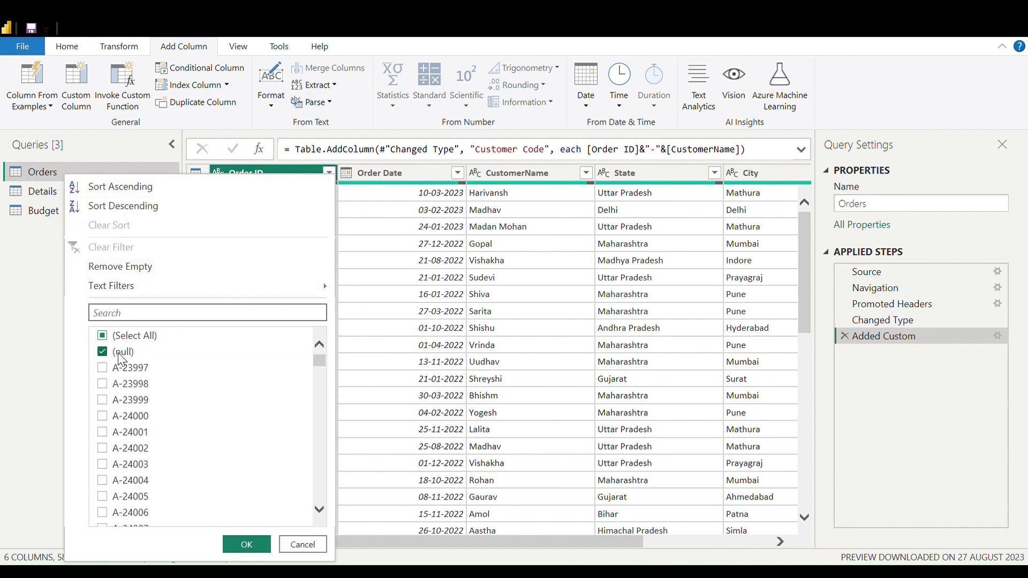
pyautogui.click(244, 544)
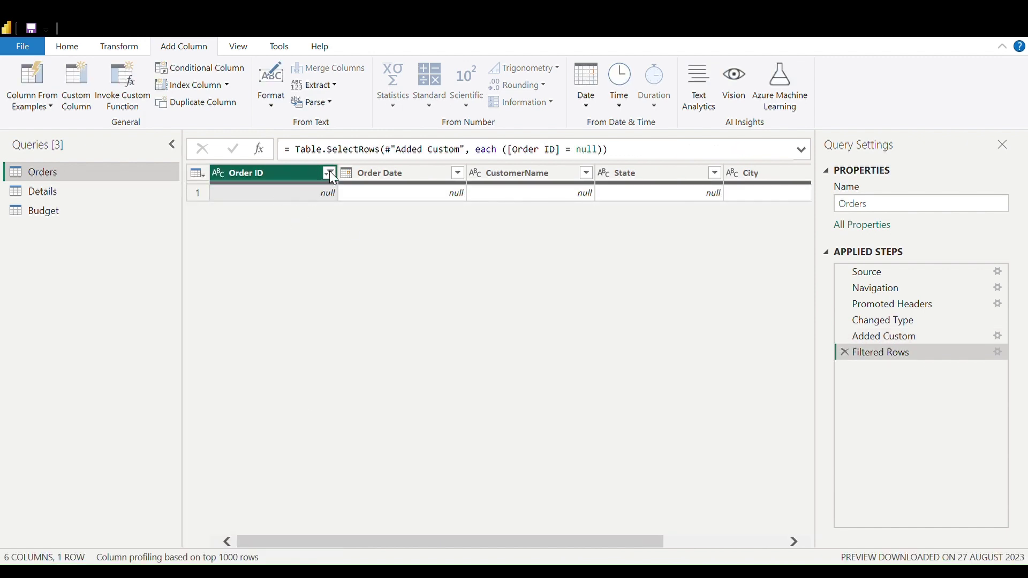
# Change the Order ID filter to keep every value except null, and check the Filtered Rows step.
pyautogui.click(329, 173)
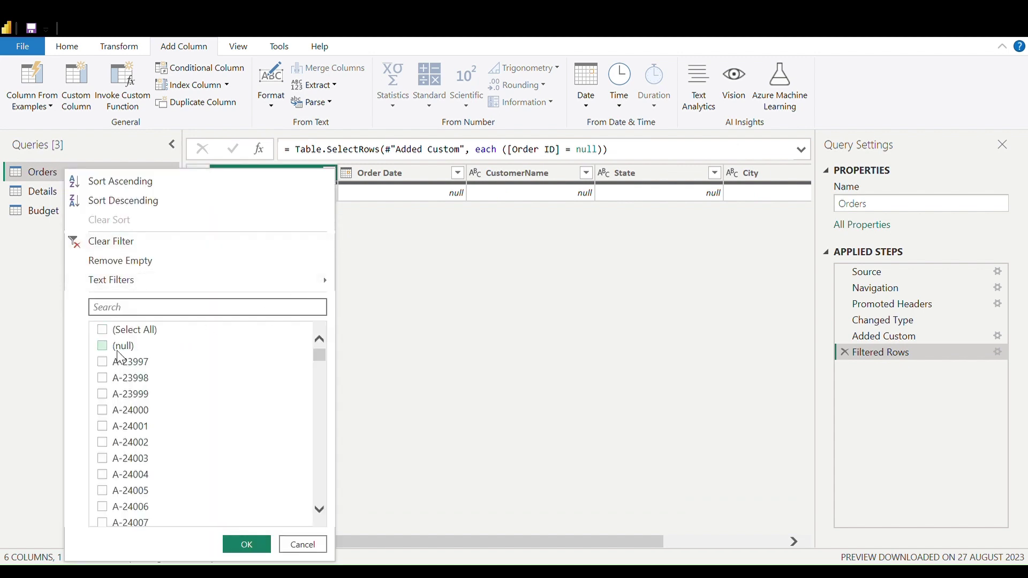
pyautogui.click(115, 338)
pyautogui.click(117, 348)
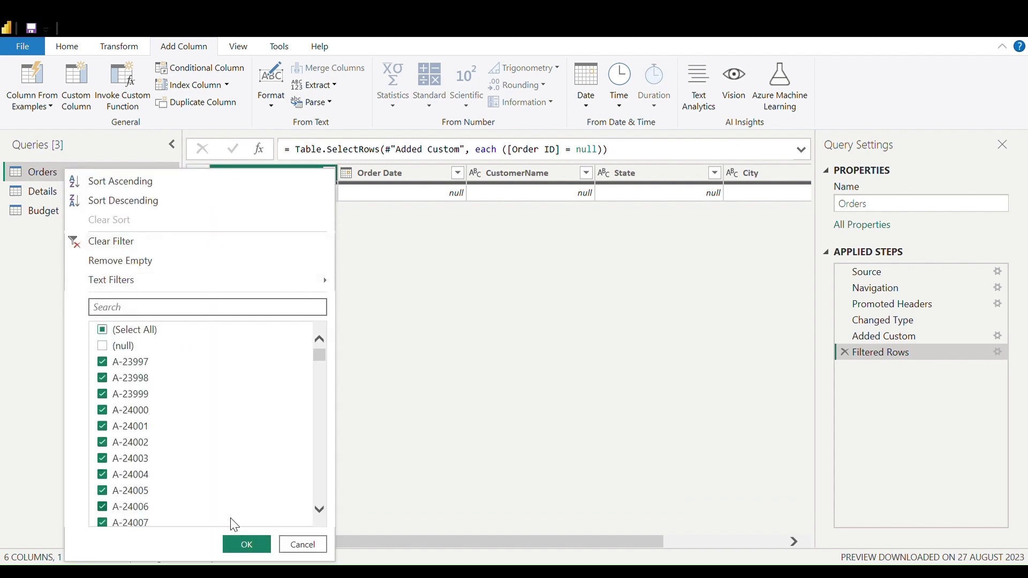
pyautogui.click(246, 544)
pyautogui.hscroll(3, 697, 324)
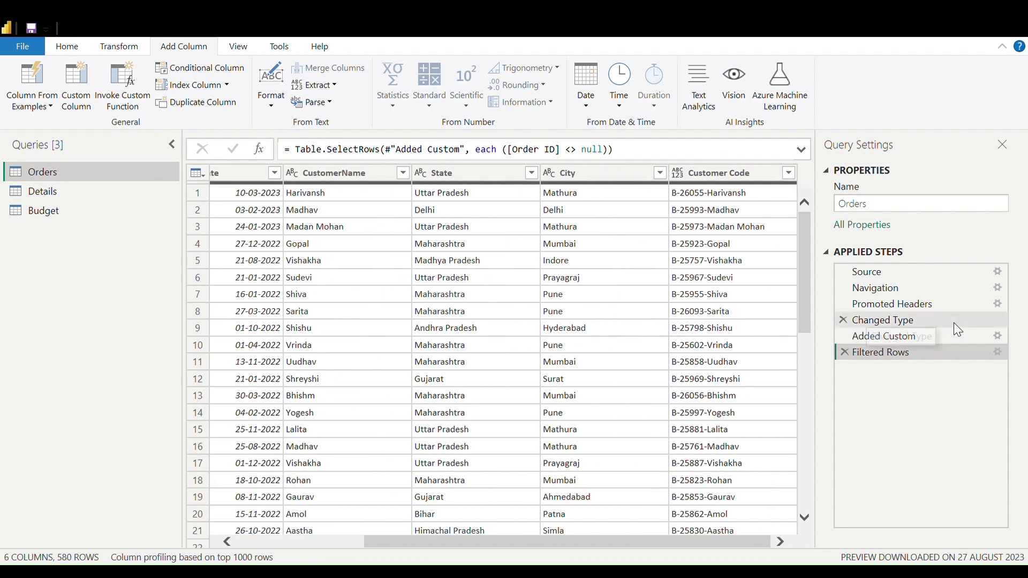
pyautogui.click(904, 342)
pyautogui.click(903, 351)
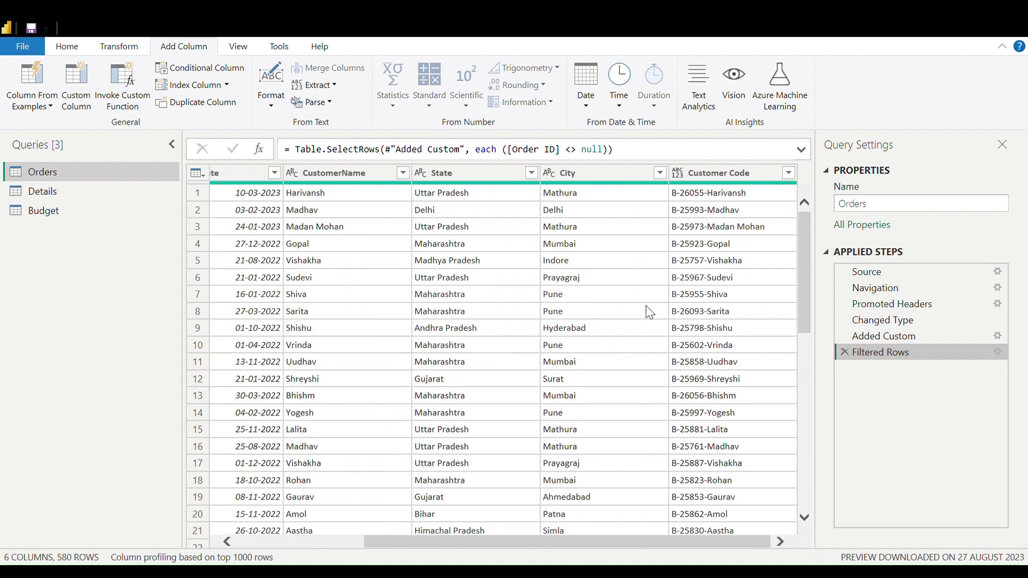
# Unpivot the Amount and Quantity columns in the Details query, and delete the Filtered Rows step that keeps only Amount.
pyautogui.click(78, 197)
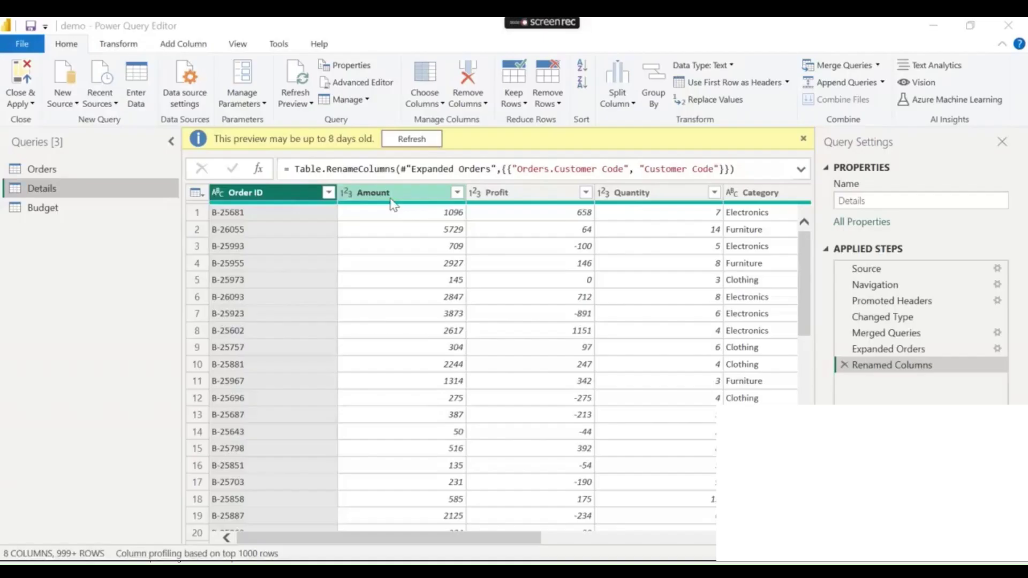
pyautogui.click(391, 199)
pyautogui.click(616, 193)
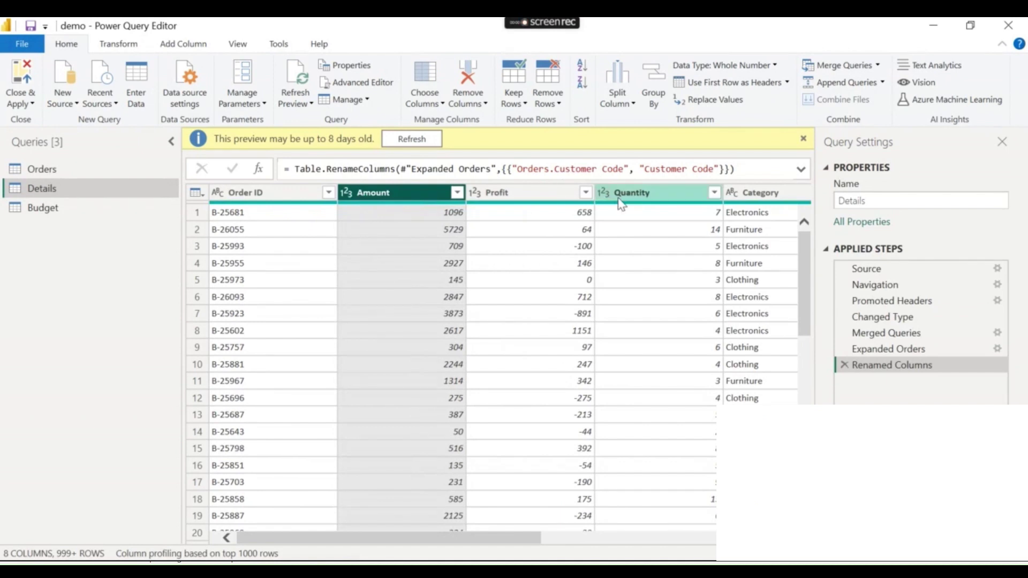
pyautogui.keyDown('ctrl'); pyautogui.click(428, 202); pyautogui.keyUp('ctrl')
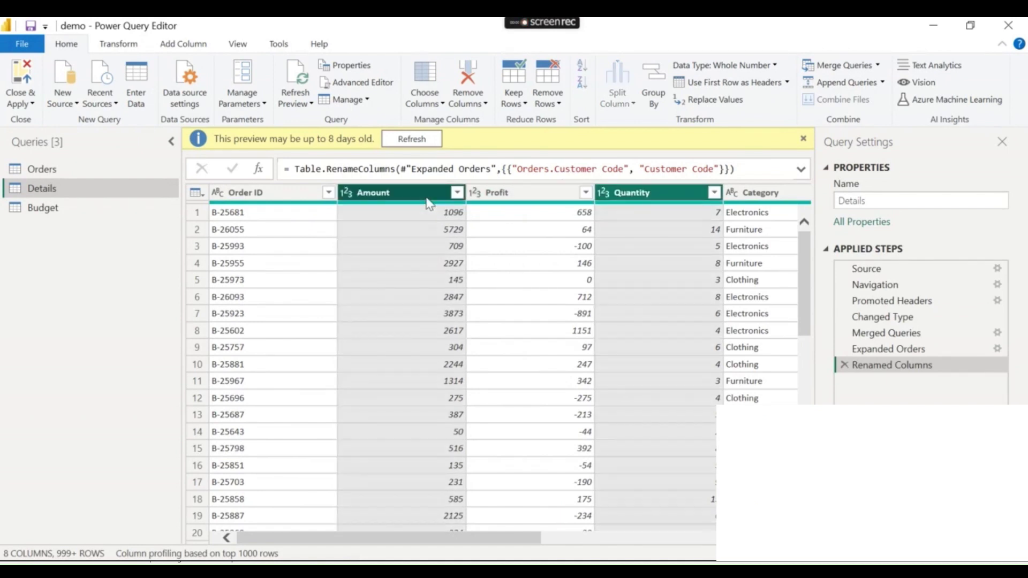
pyautogui.rightClick(427, 199)
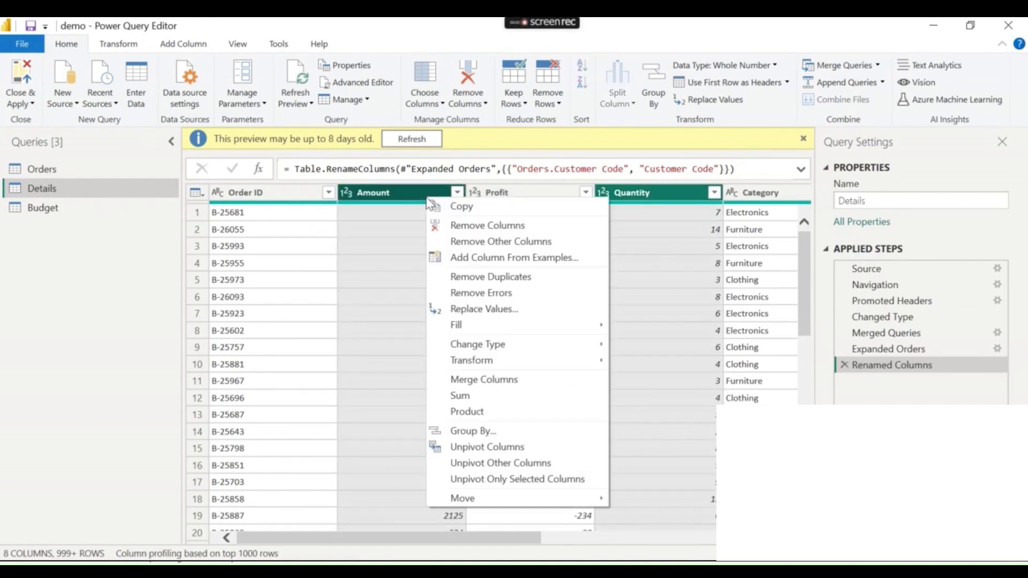
pyautogui.click(505, 447)
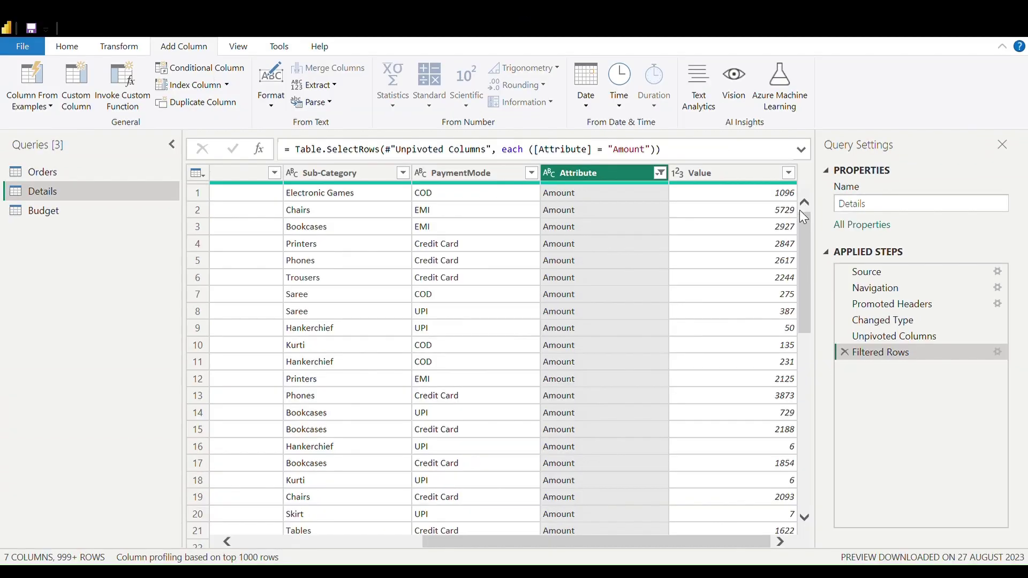
pyautogui.click(844, 353)
# Try filtering the Attribute column to Quantity only, and delete that filter from the applied steps.
pyautogui.click(673, 173)
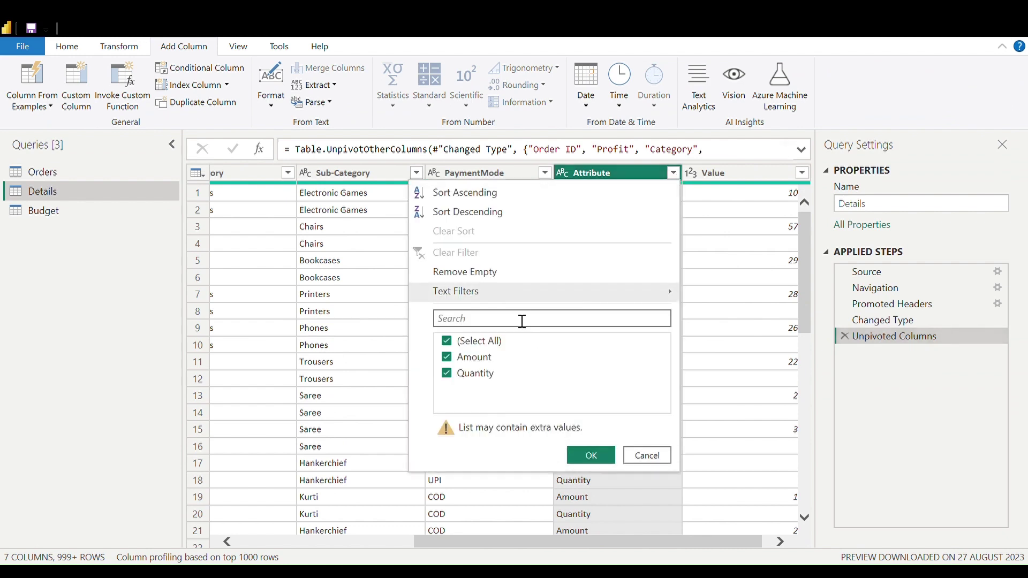
pyautogui.click(485, 343)
pyautogui.click(488, 373)
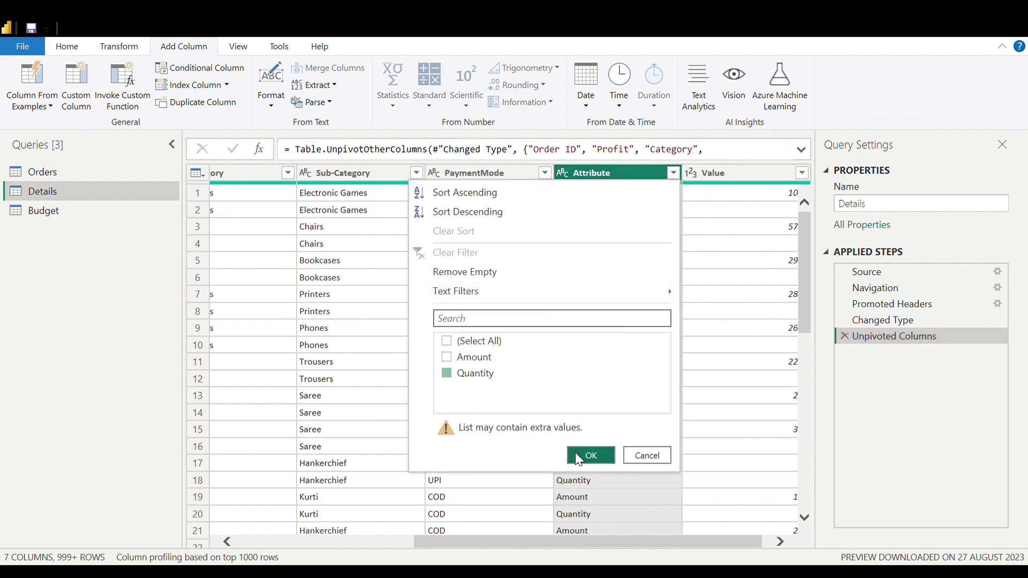
pyautogui.click(462, 375)
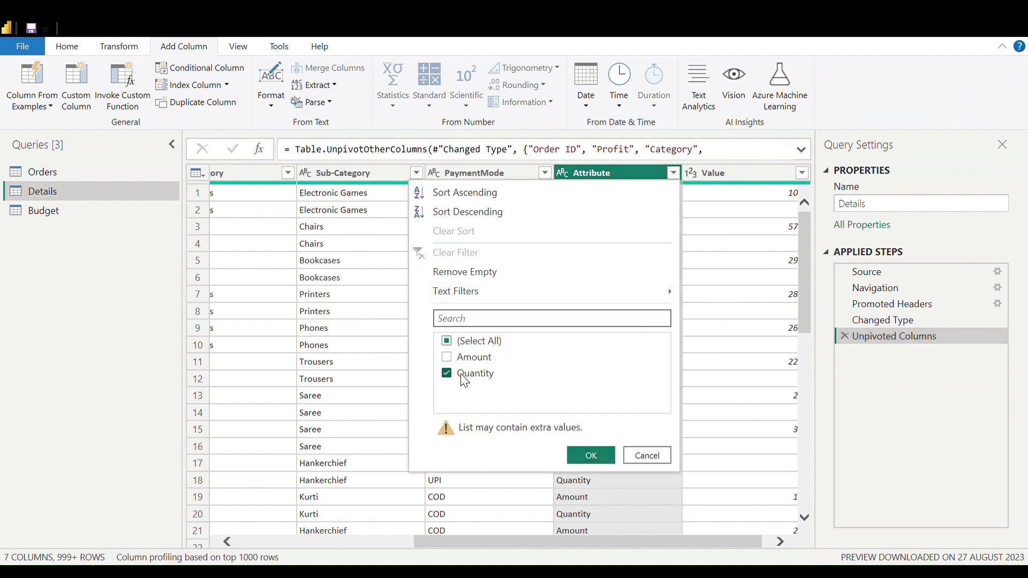
pyautogui.click(591, 455)
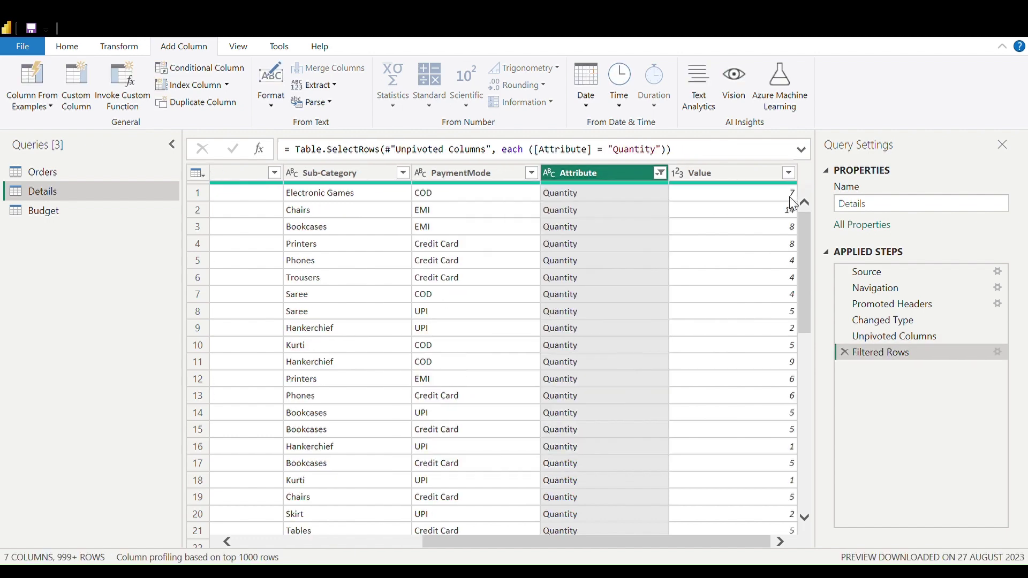
pyautogui.click(844, 351)
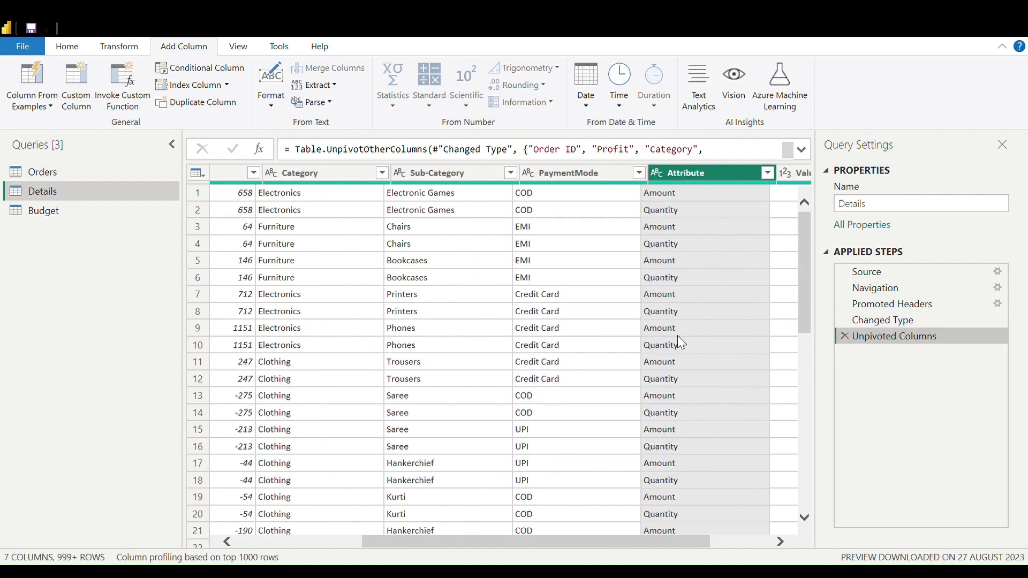
# Rename the Details query's Attribute column as Type.
pyautogui.hscroll(2, 673, 198)
pyautogui.doubleClick(640, 172)
pyautogui.press('BackSpace')
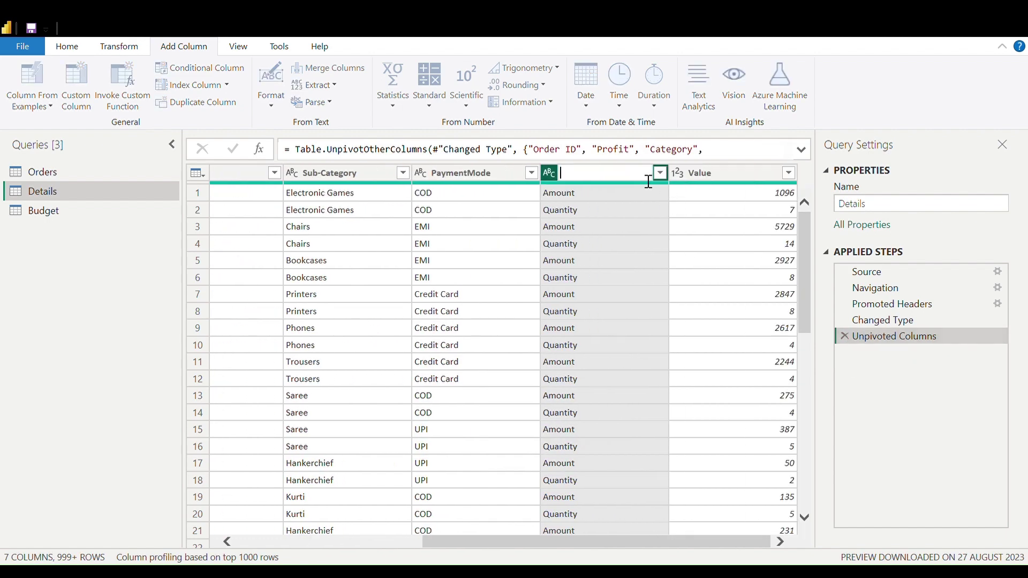
pyautogui.write('Type')
pyautogui.press('Return')
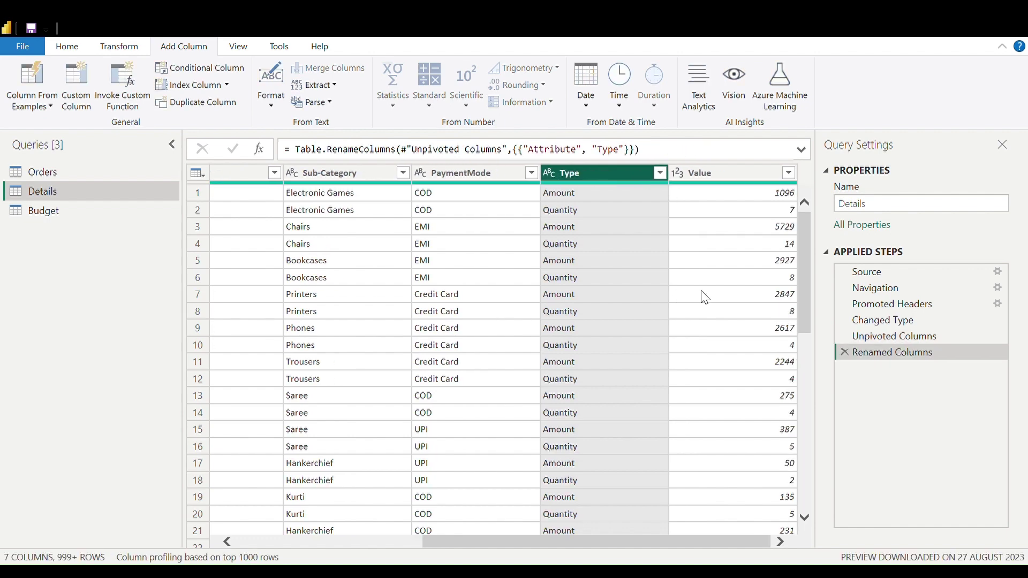
# Examine the unpivoted Details query from Order ID to Value, checking the repeated order rows, PaymentMode and Profit columns.
pyautogui.click(265, 192)
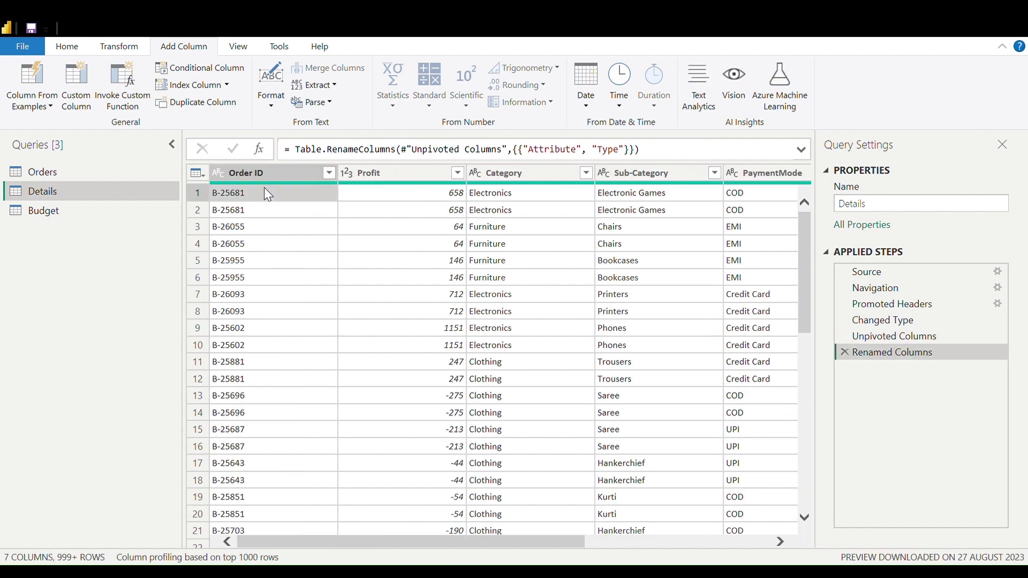
pyautogui.click(262, 206)
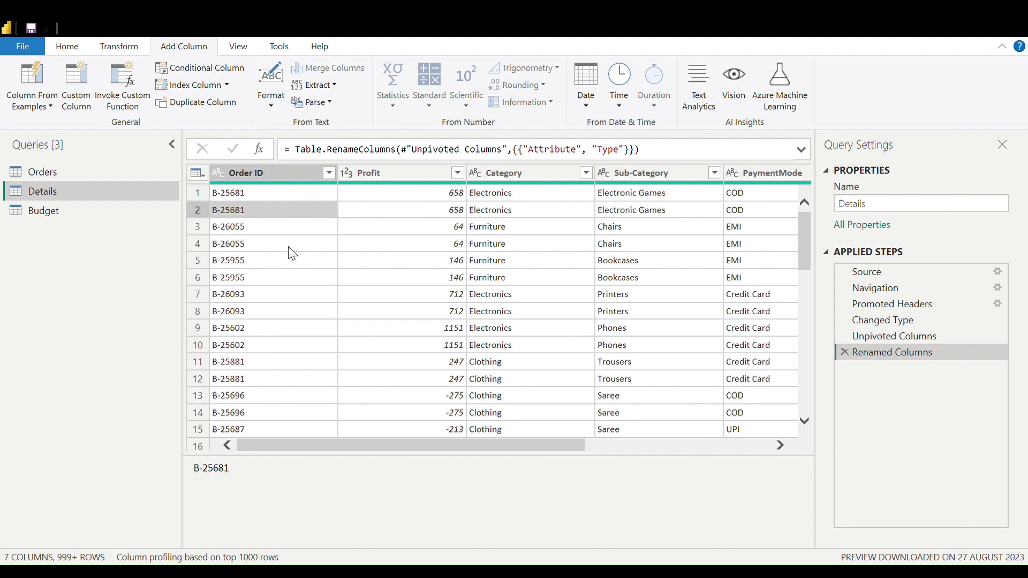
pyautogui.hscroll(5, 358, 279)
pyautogui.hscroll(-5, 357, 278)
pyautogui.hscroll(5, 471, 296)
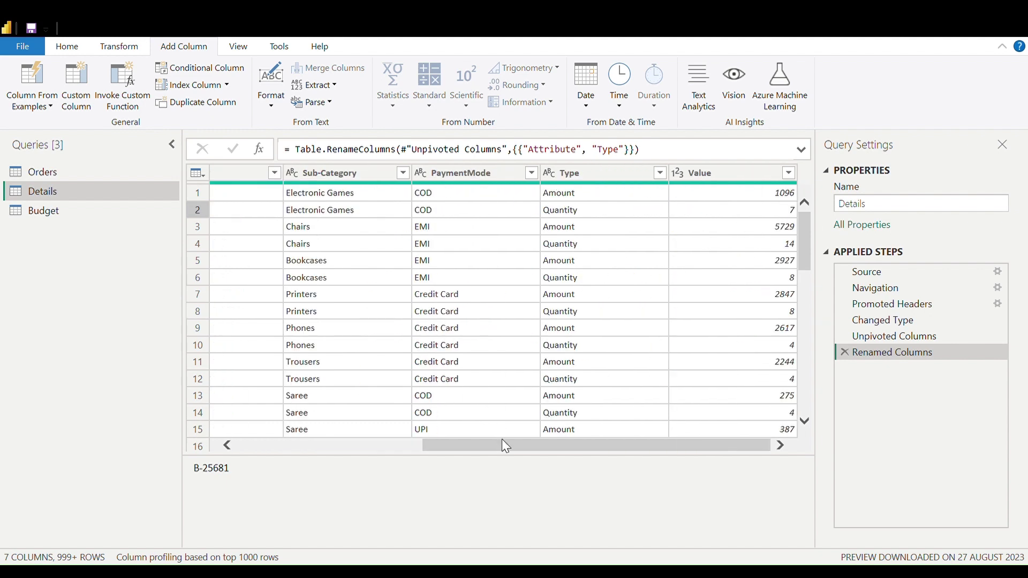
pyautogui.click(493, 176)
pyautogui.hscroll(-3, 545, 460)
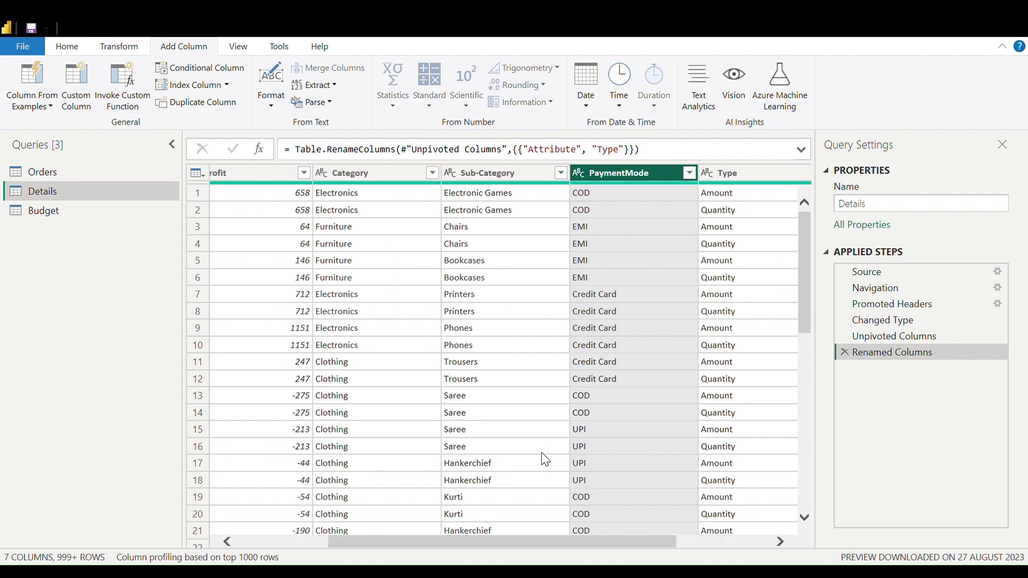
pyautogui.hscroll(-2, 546, 460)
pyautogui.hscroll(4, 562, 461)
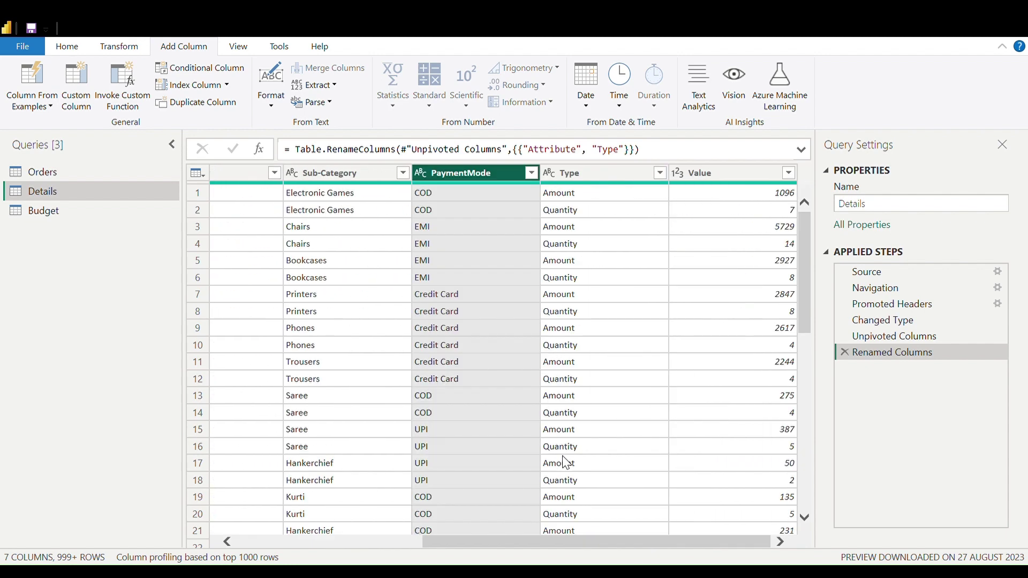
pyautogui.hscroll(-4, 567, 462)
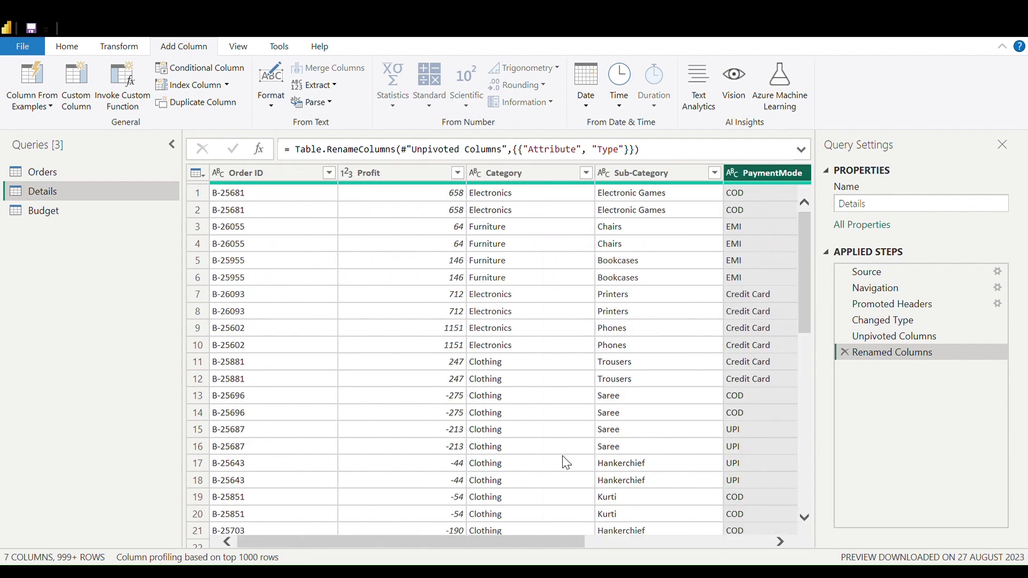
pyautogui.click(449, 328)
pyautogui.click(417, 172)
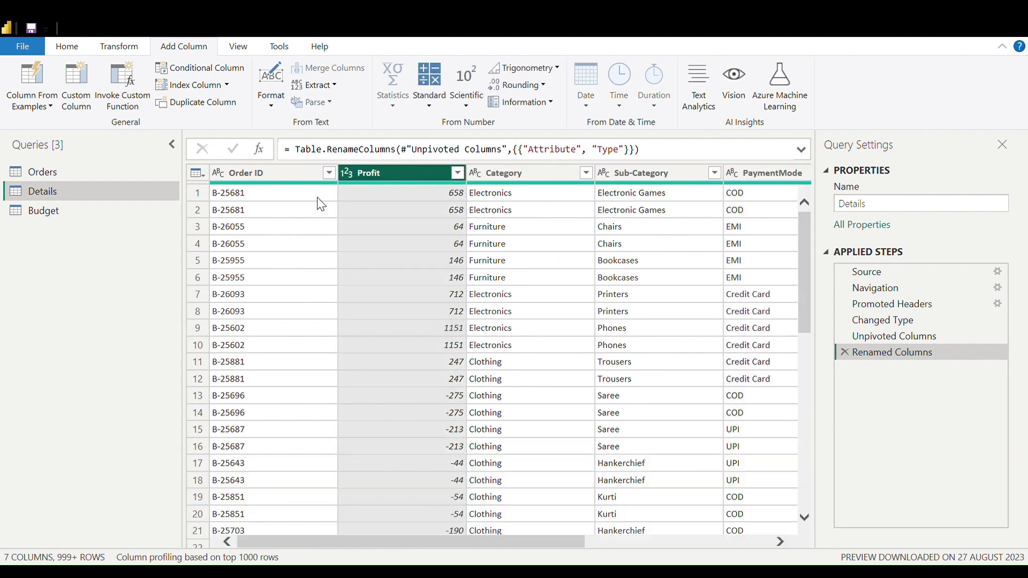
# Compare the columns of the Orders query, including Customer Code, with those of the Details query.
pyautogui.click(79, 205)
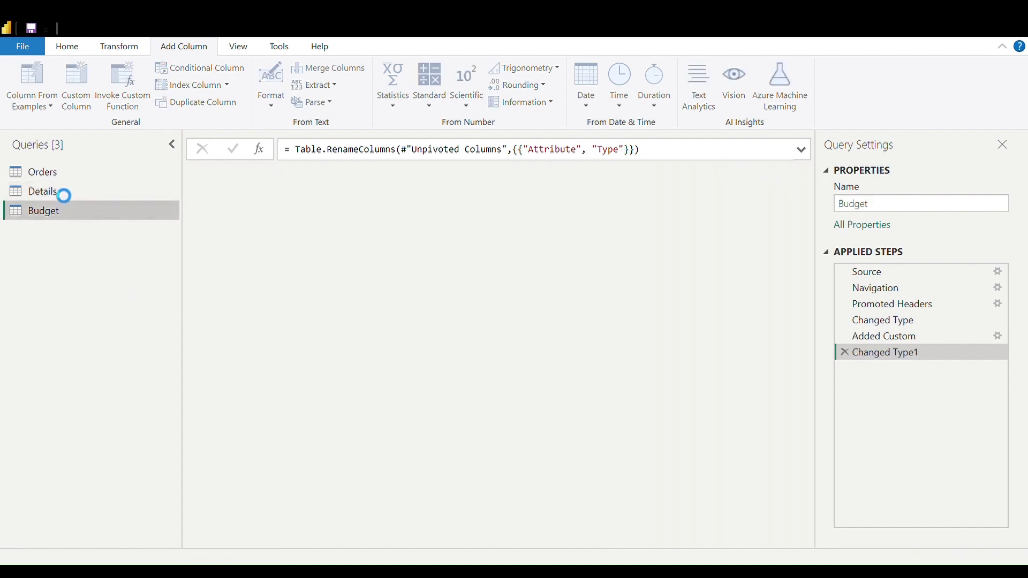
pyautogui.click(43, 174)
pyautogui.hscroll(3, 495, 396)
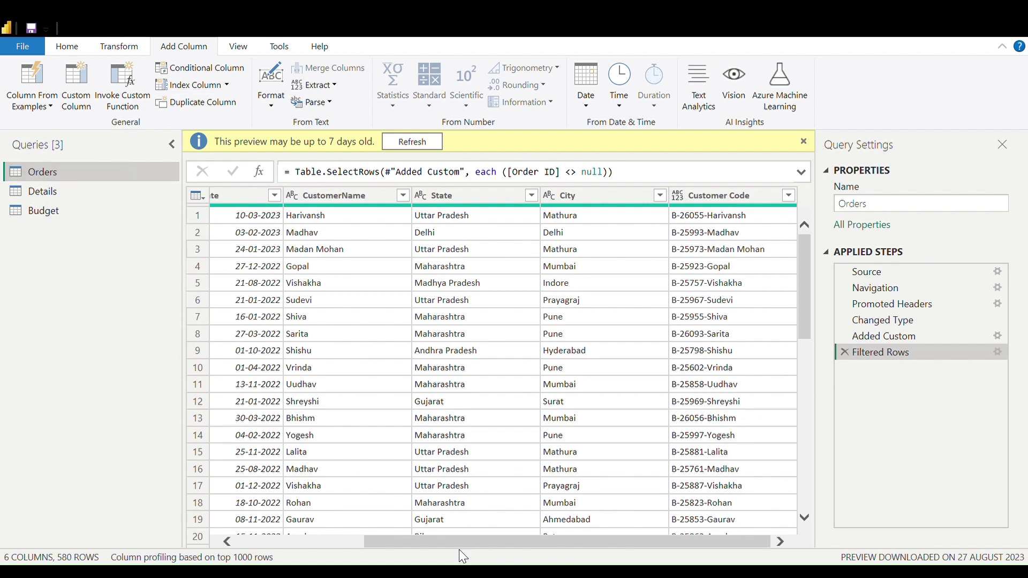
pyautogui.click(78, 188)
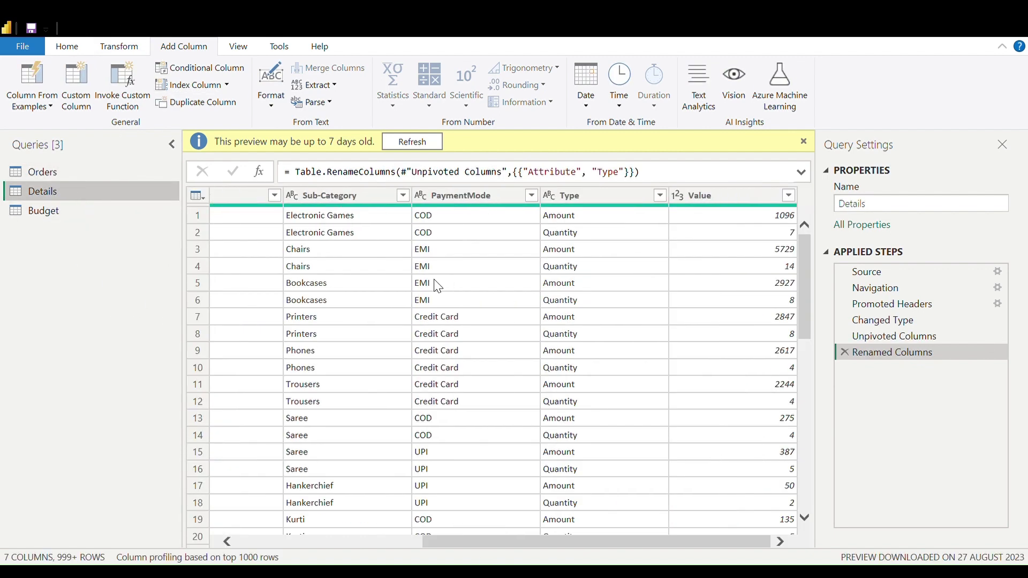
pyautogui.click(115, 174)
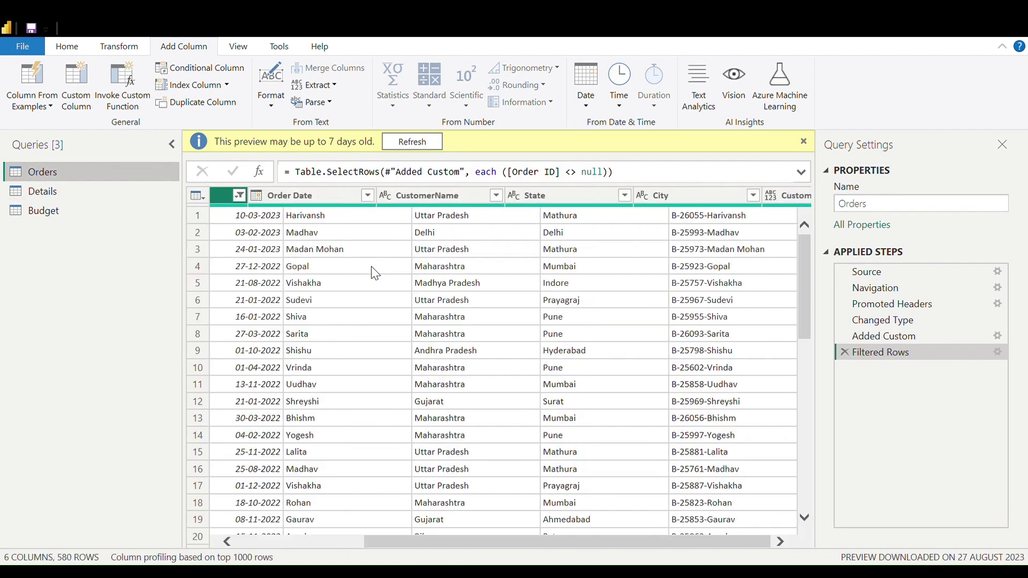
# Merge the Details query with Orders, matching on Order ID in both tables with a Left Outer join.
pyautogui.click(79, 193)
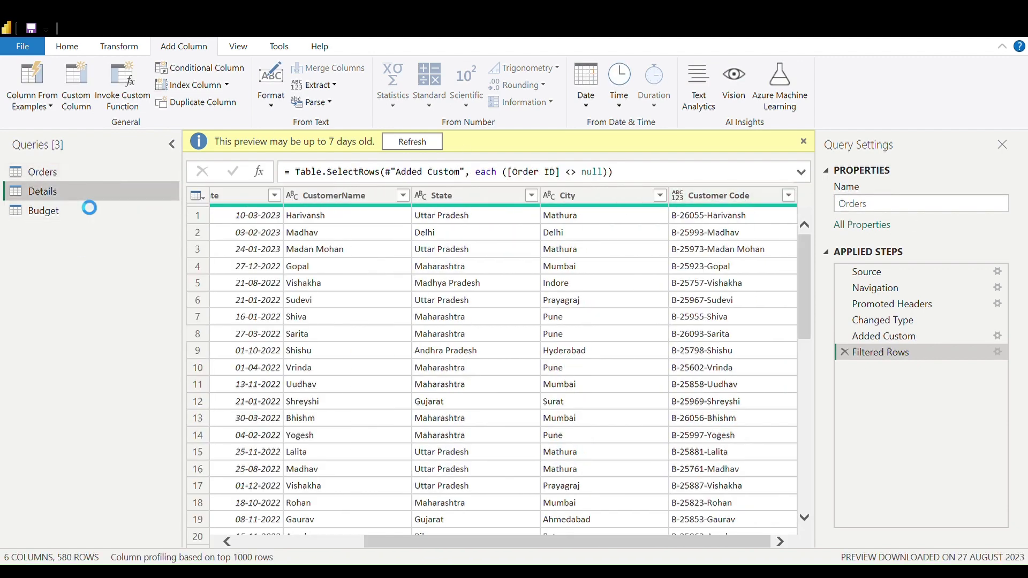
pyautogui.click(80, 49)
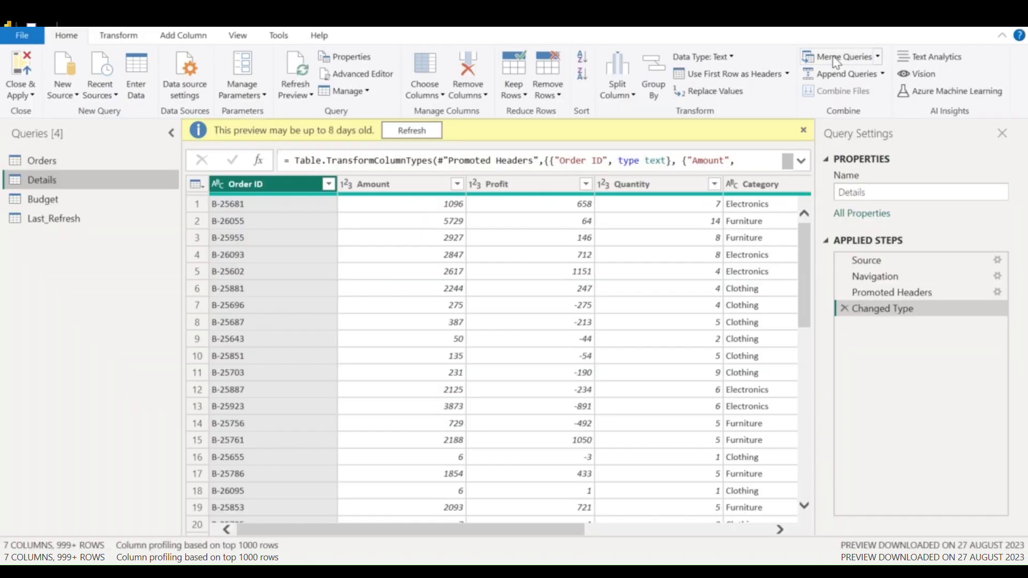
pyautogui.click(836, 60)
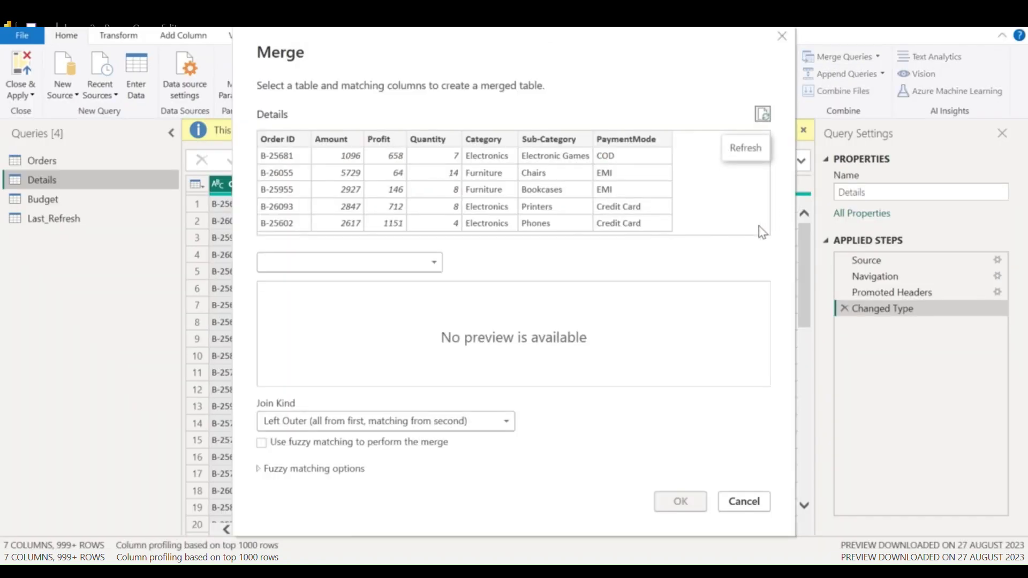
pyautogui.click(420, 267)
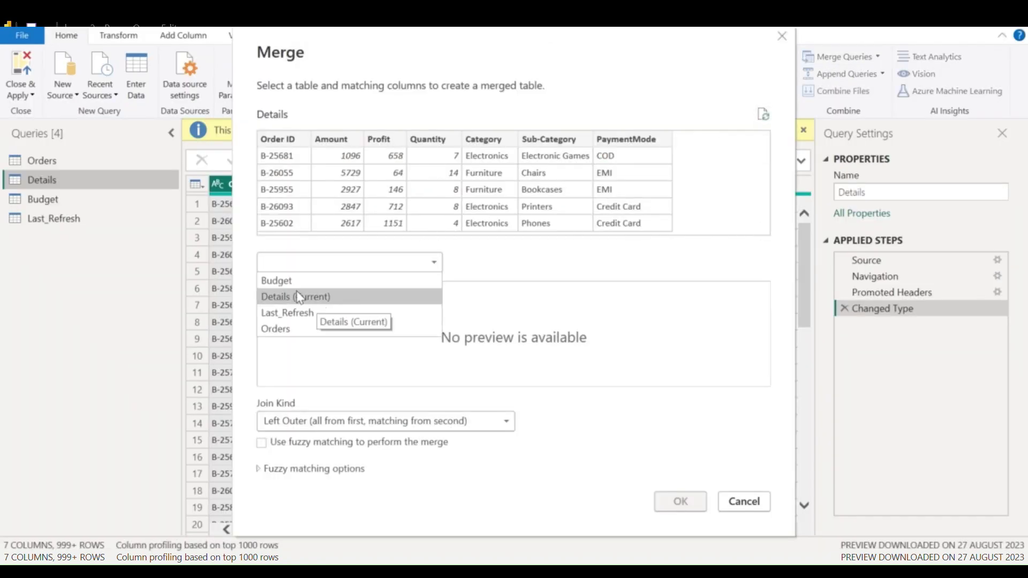
pyautogui.click(302, 329)
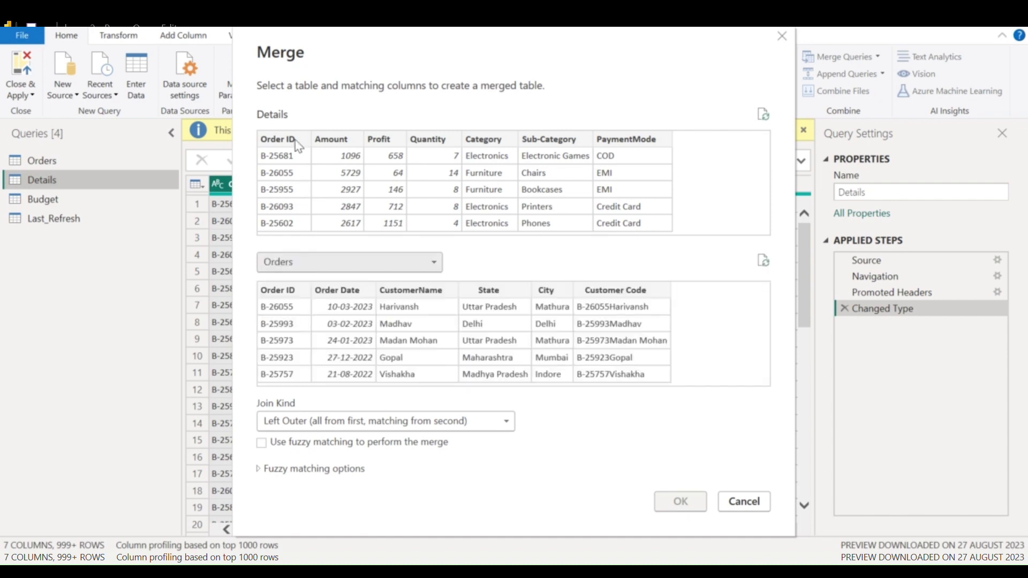
pyautogui.click(295, 140)
pyautogui.click(294, 292)
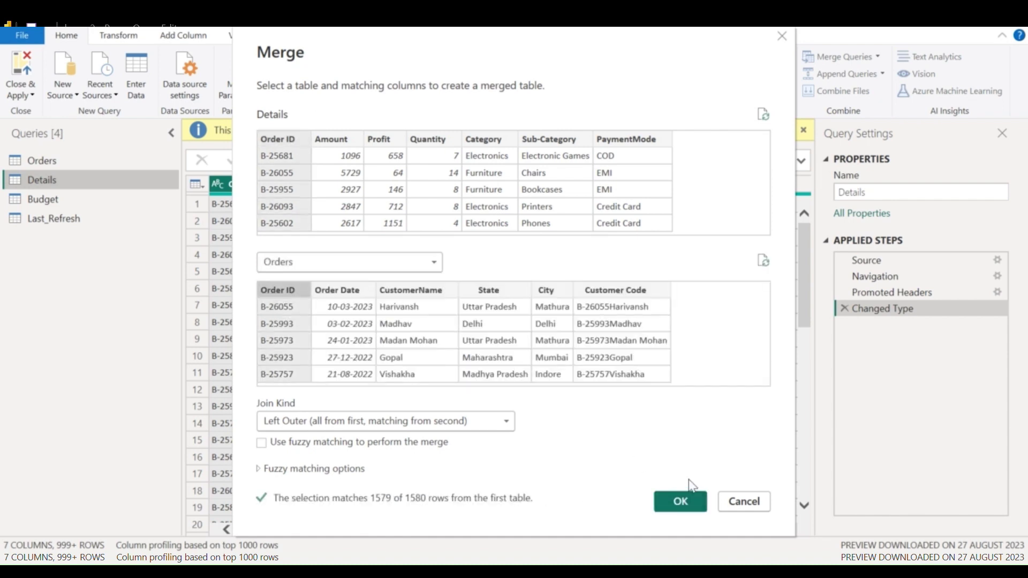
pyautogui.click(689, 503)
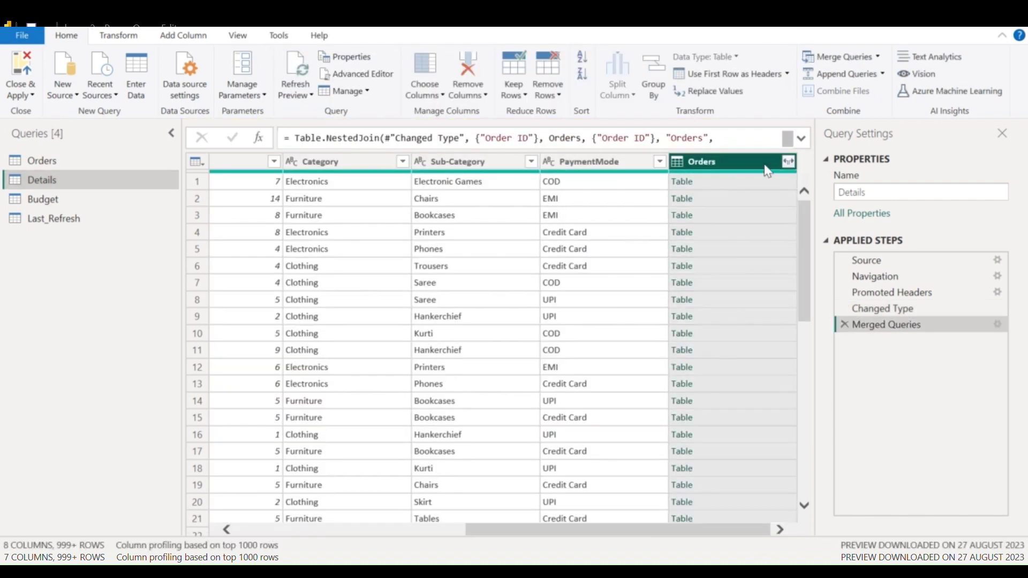
# Expand only Customer Code from the merged Orders column, and review the Merged Queries and Expanded Orders steps.
pyautogui.click(789, 162)
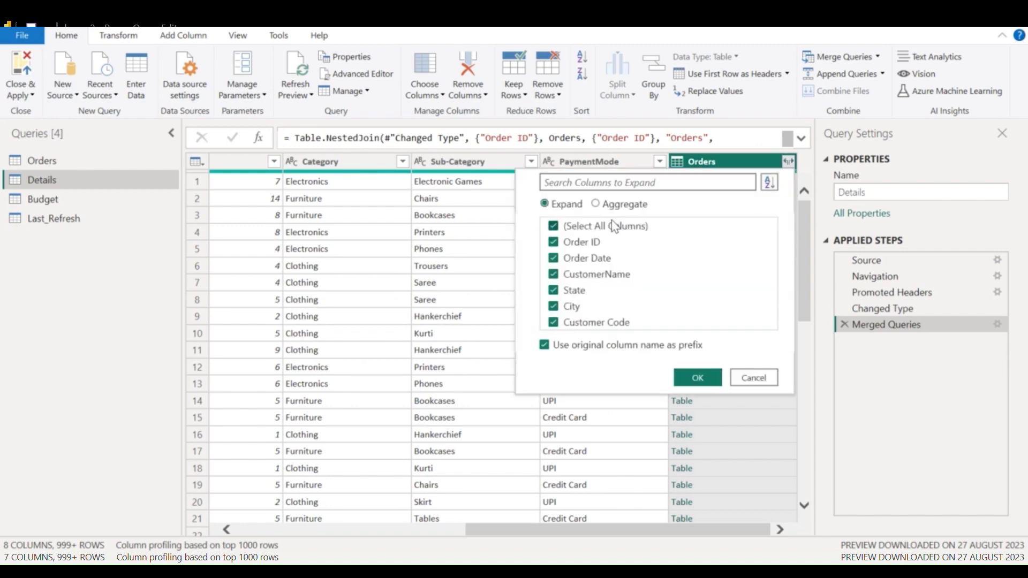
pyautogui.click(616, 226)
pyautogui.click(591, 323)
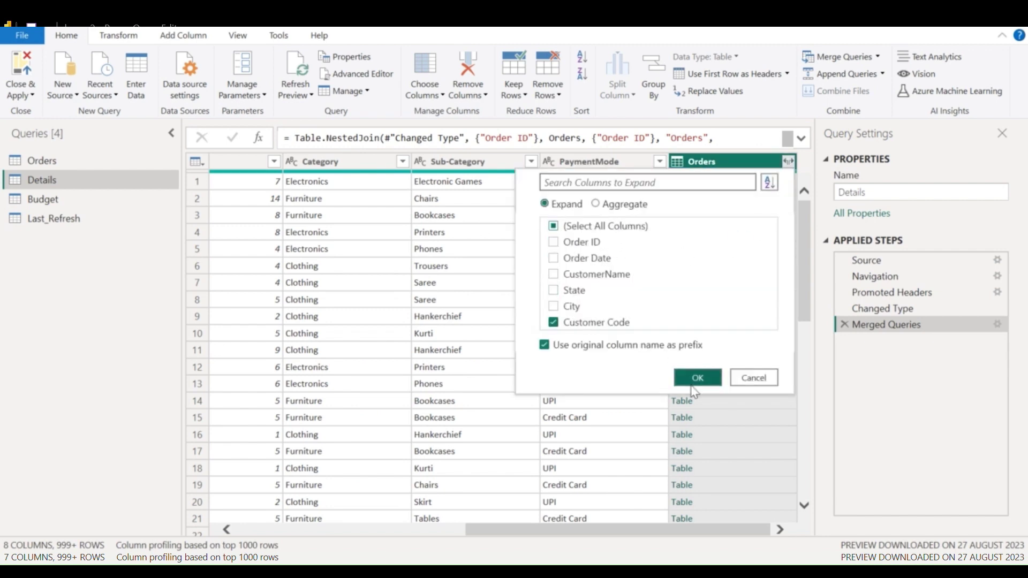
pyautogui.click(697, 379)
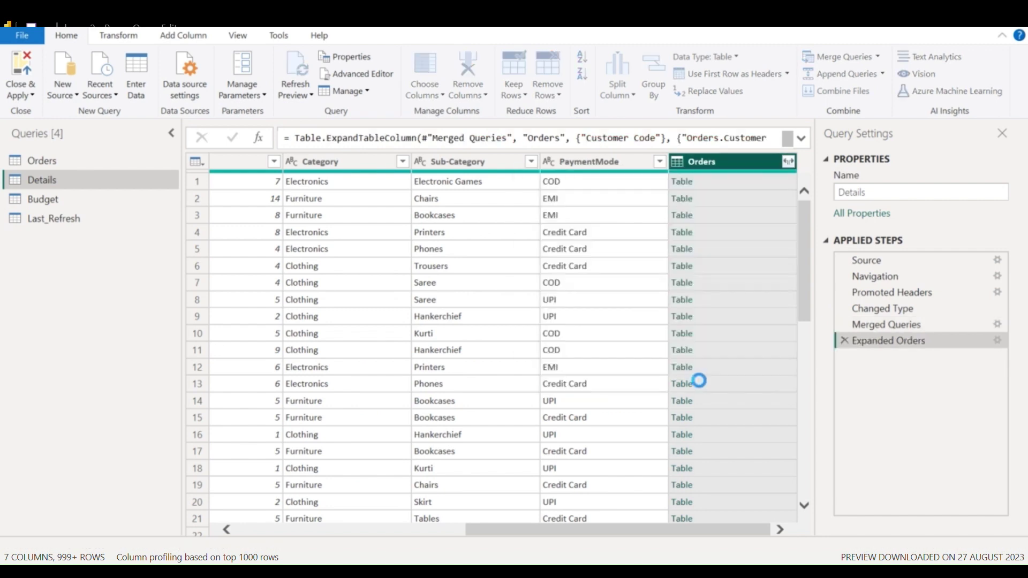
pyautogui.click(887, 325)
pyautogui.click(889, 340)
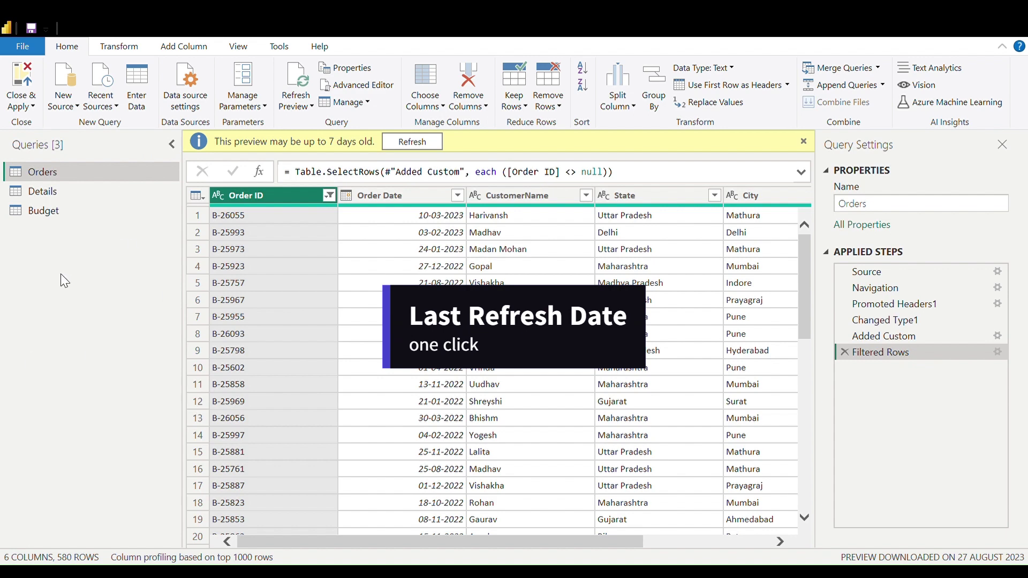
# Create a blank query whose source formula is = DateTime.LocalNow().
pyautogui.click(132, 49)
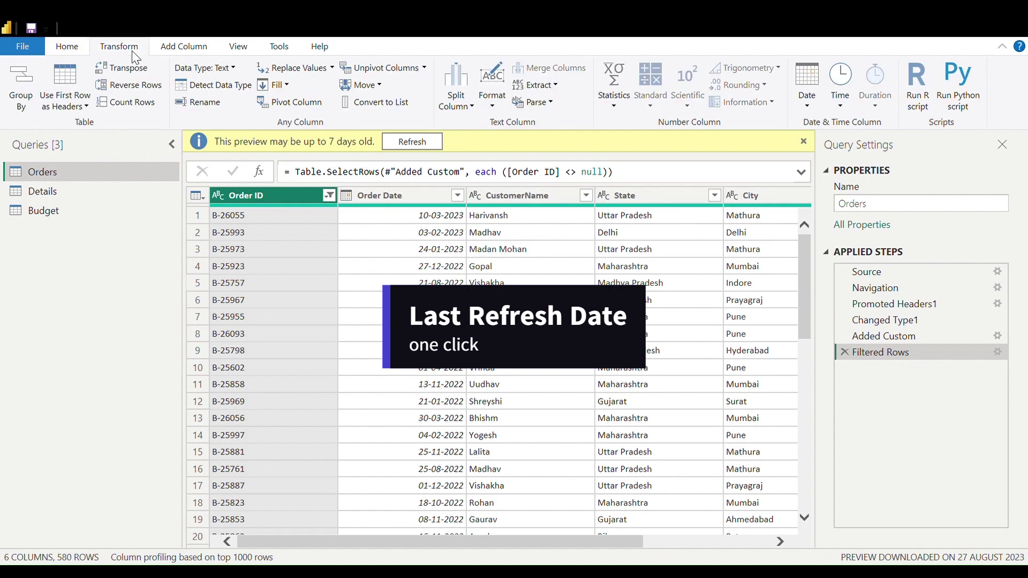
pyautogui.click(56, 49)
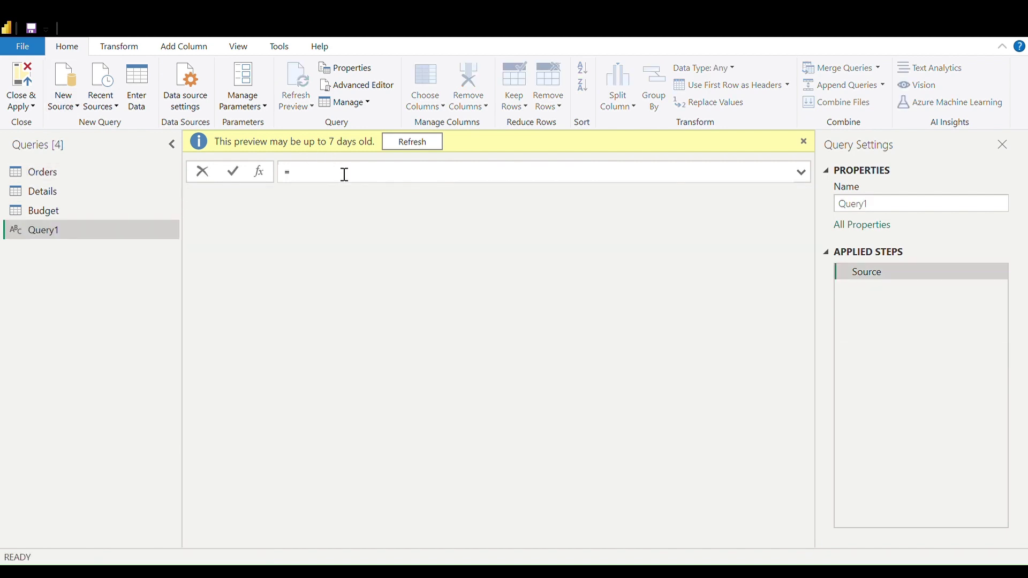
pyautogui.write('Date')
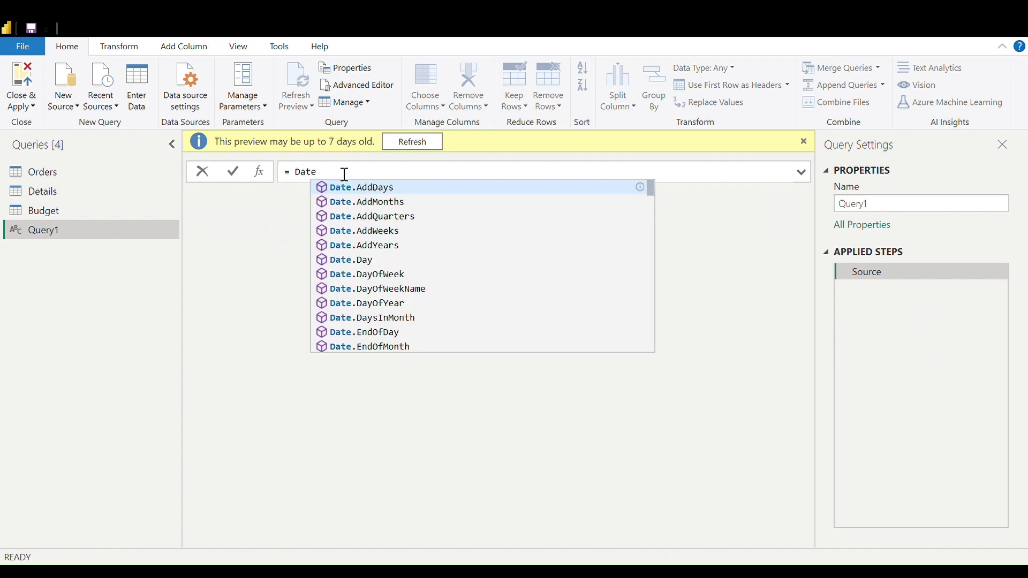
pyautogui.write('.lo')
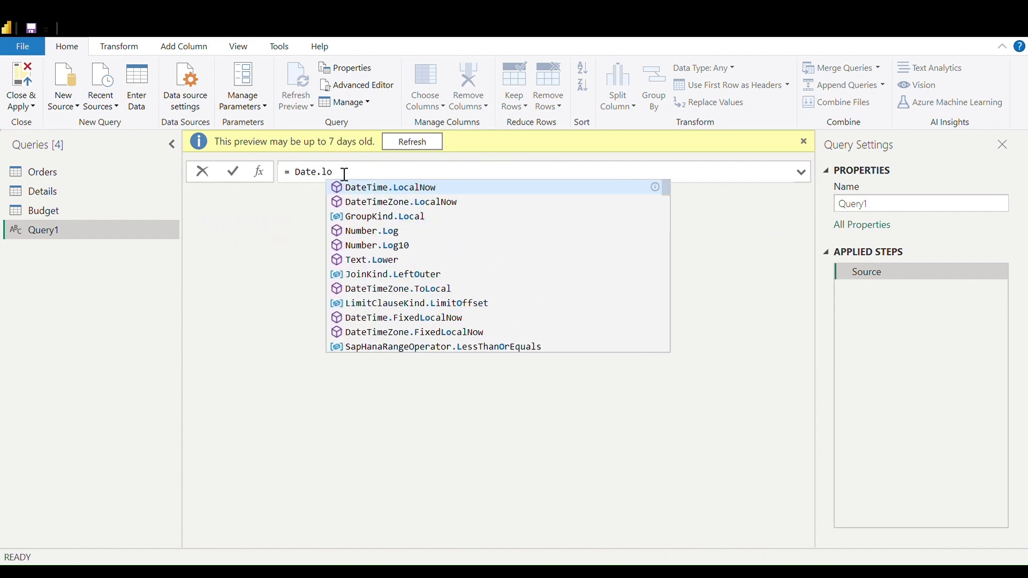
pyautogui.click(393, 192)
pyautogui.write('(')
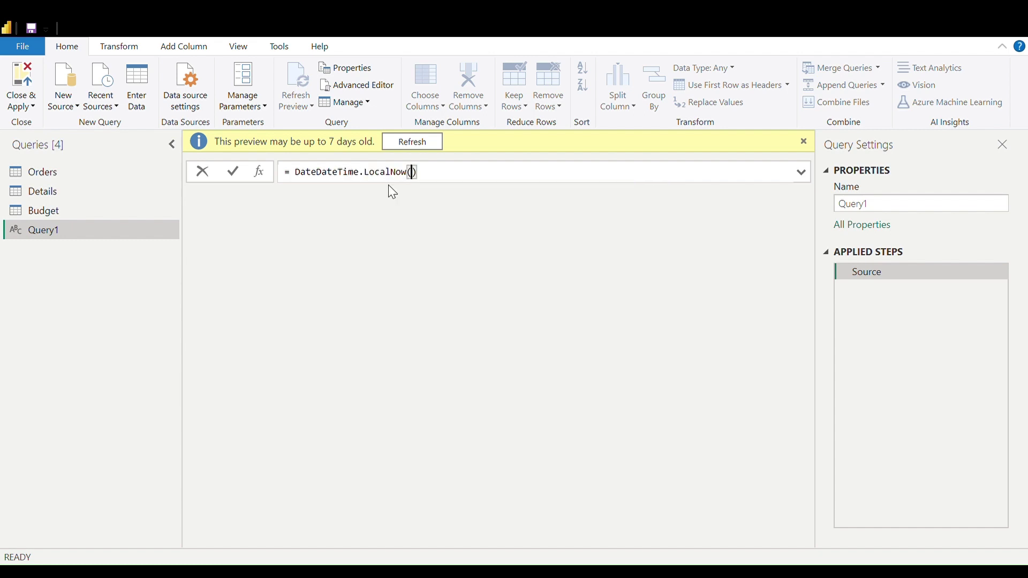
pyautogui.press('Return')
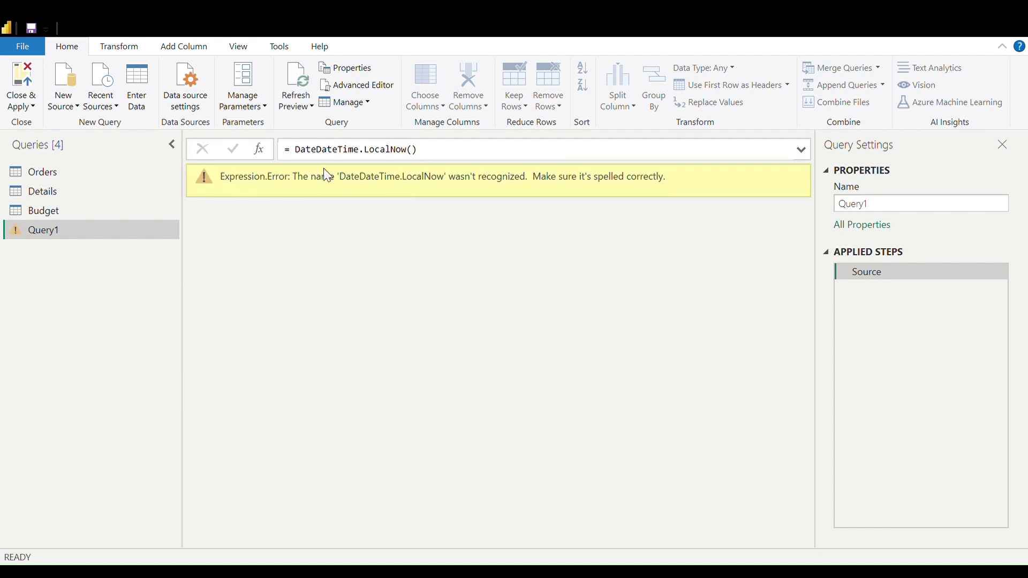
pyautogui.moveTo(317, 153); pyautogui.dragTo(295, 152)
pyautogui.press('BackSpace')
pyautogui.press('Return')
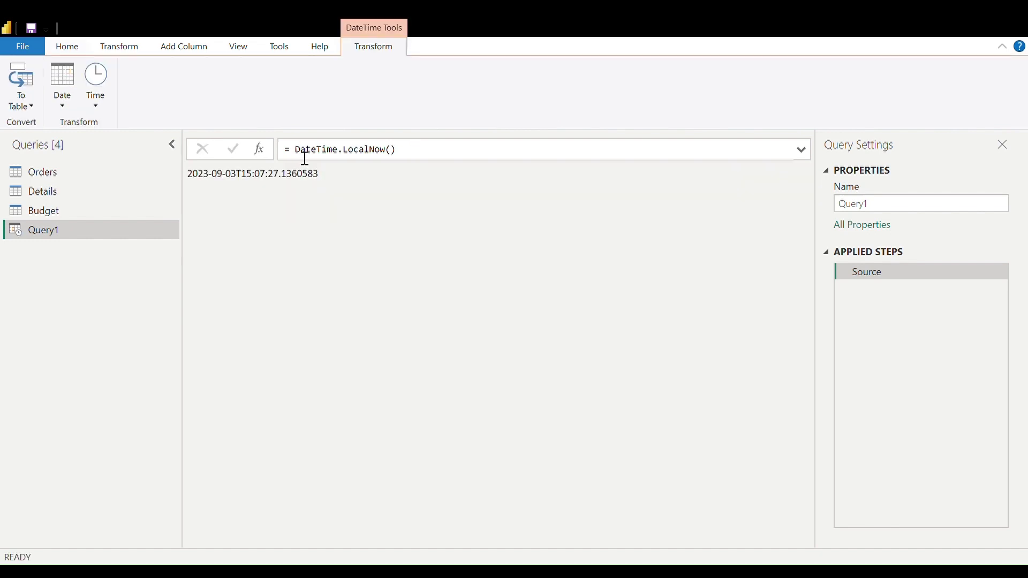
# Examine the date part and the time part of the value returned by the new query.
pyautogui.moveTo(188, 175); pyautogui.dragTo(283, 183)
pyautogui.doubleClick(266, 182)
pyautogui.click(332, 181)
pyautogui.moveTo(226, 182); pyautogui.dragTo(294, 180)
pyautogui.click(292, 181)
pyautogui.moveTo(226, 182); pyautogui.dragTo(264, 178)
pyautogui.click(264, 180)
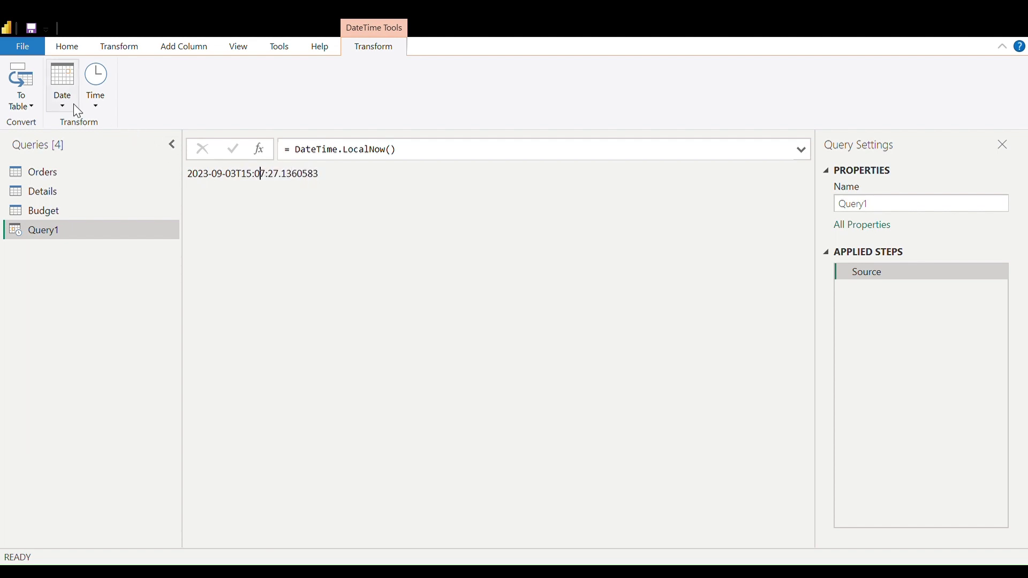
# Convert the date-time query to a table and add a duplicate of Column1 as a Time-type column named Time.
pyautogui.click(22, 81)
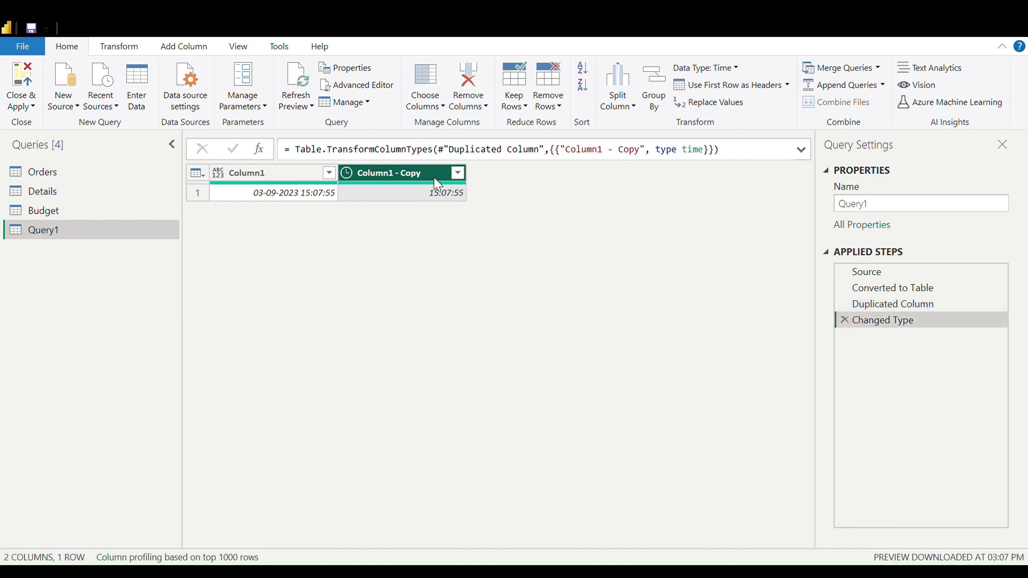
pyautogui.doubleClick(435, 182)
pyautogui.write('Time')
pyautogui.press('Return')
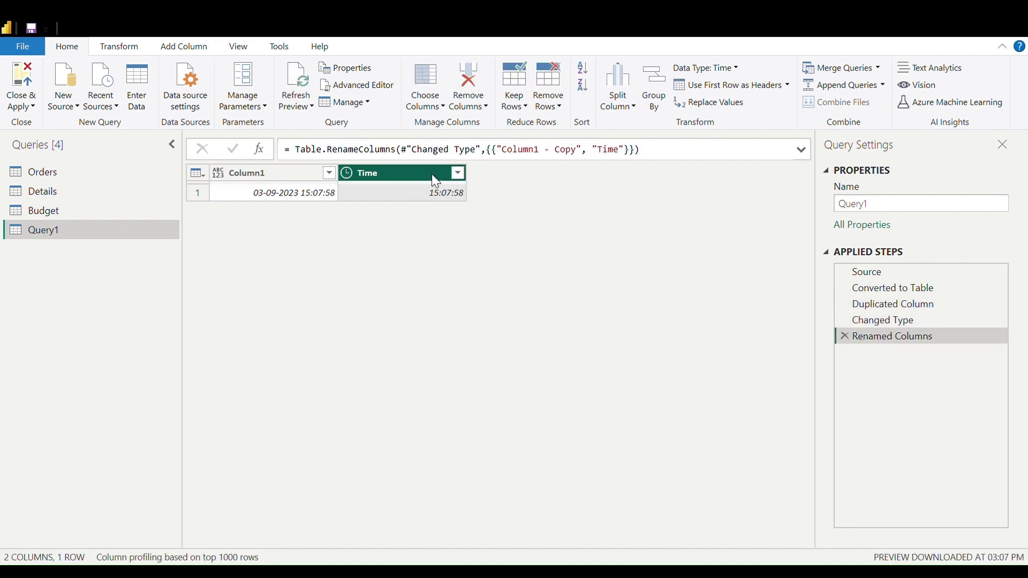
# Change the data type of Column1 in Query1 to Date.
pyautogui.click(262, 174)
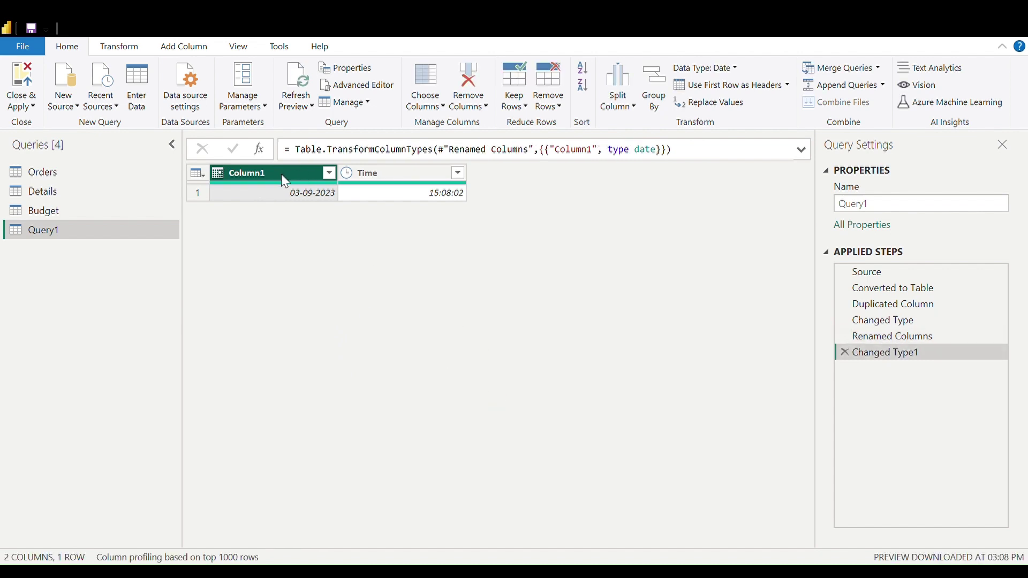
pyautogui.doubleClick(290, 174)
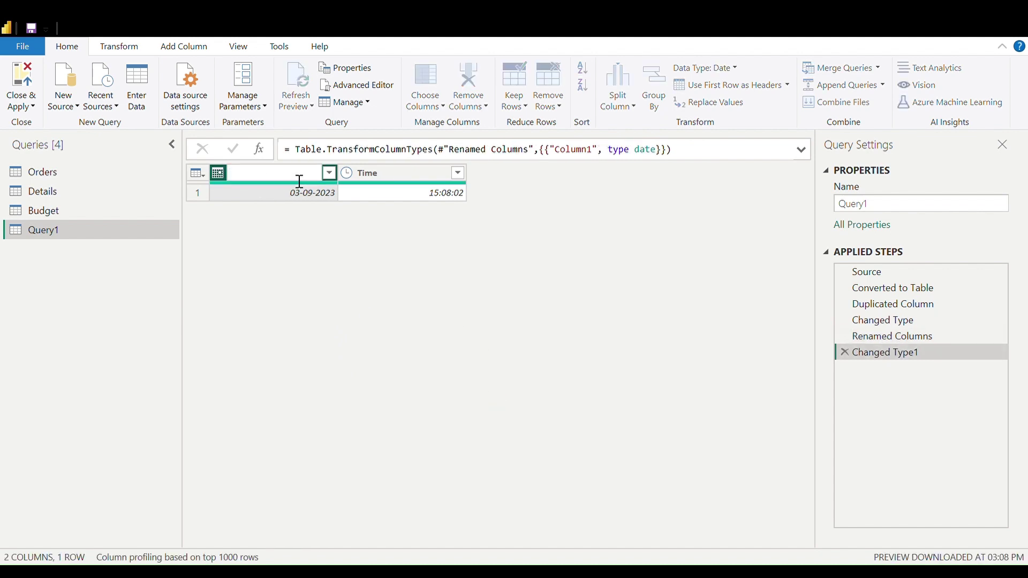
pyautogui.click(417, 286)
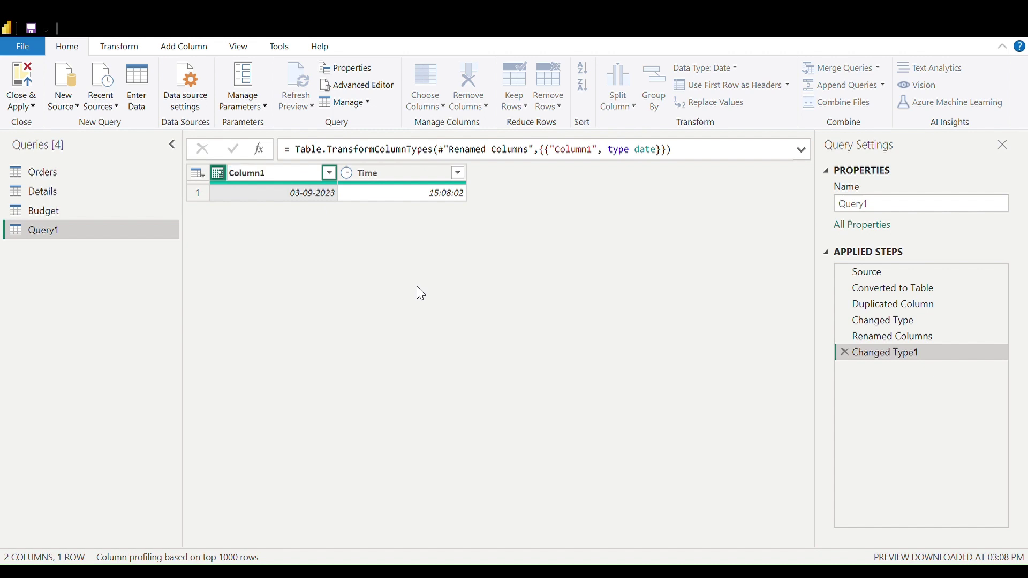
# Rename Column1 as Date within the existing Renamed Columns step of the query.
pyautogui.click(894, 337)
pyautogui.doubleClick(293, 172)
pyautogui.write('Date')
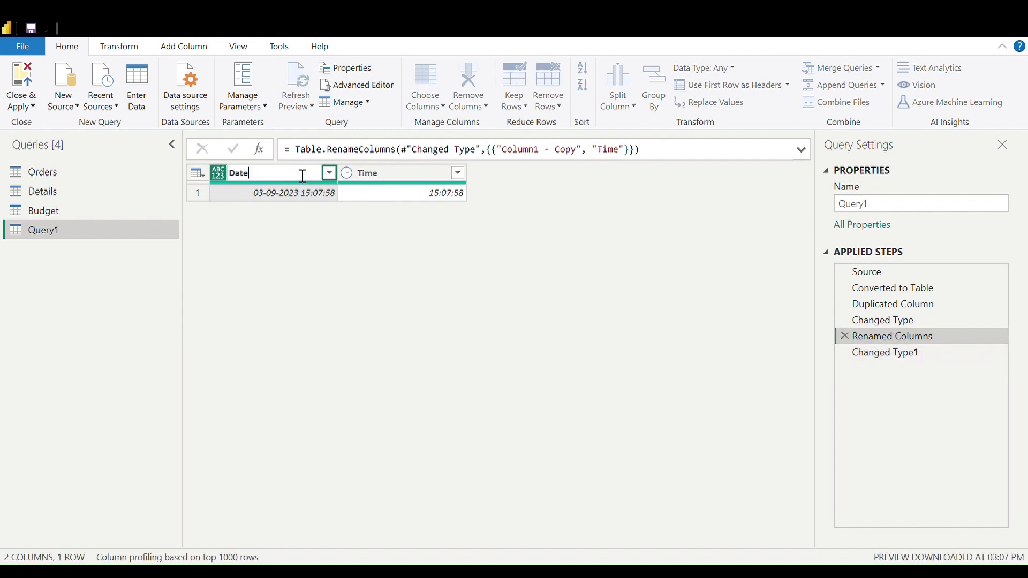
pyautogui.press('Return')
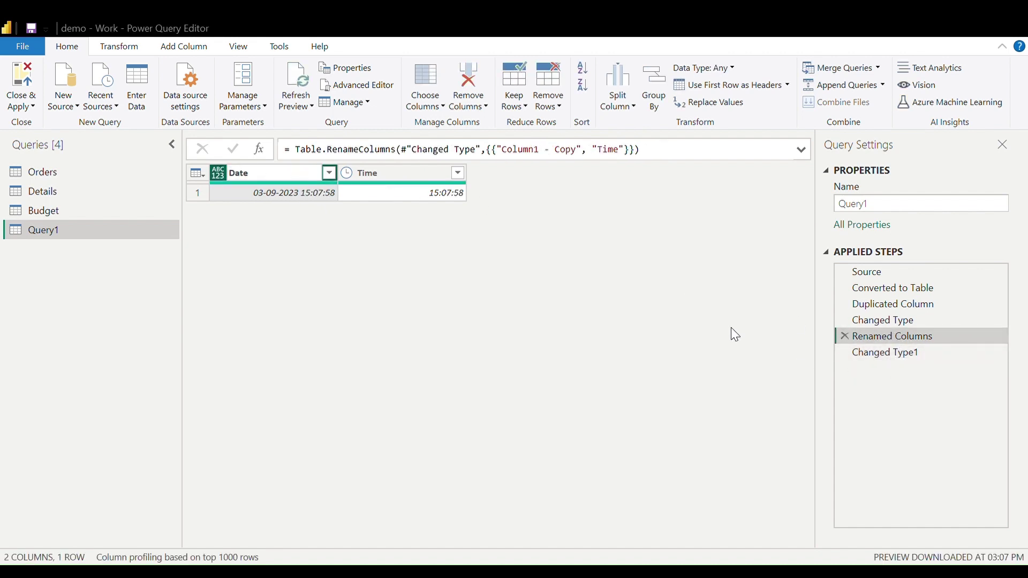
pyautogui.click(295, 180)
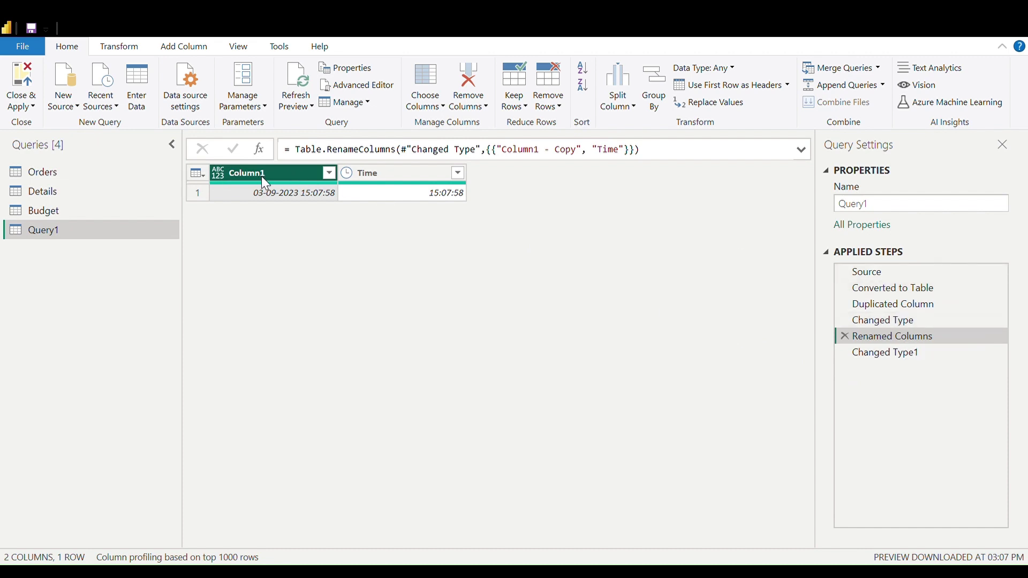
pyautogui.doubleClick(265, 178)
pyautogui.write('Date')
pyautogui.press('Return')
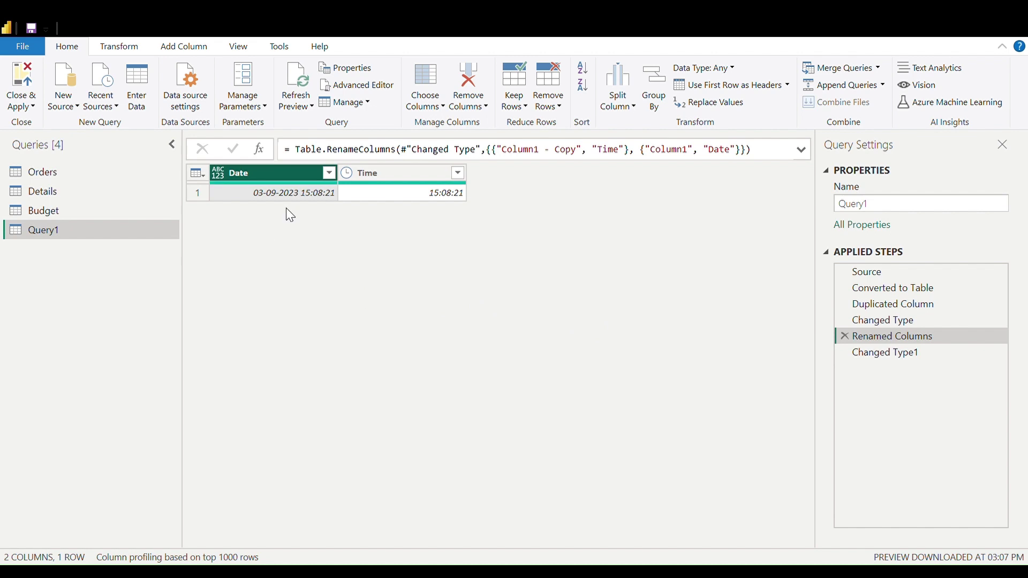
# Edit the Changed Type1 formula so it converts the column "Date" instead of "Column1".
pyautogui.click(917, 352)
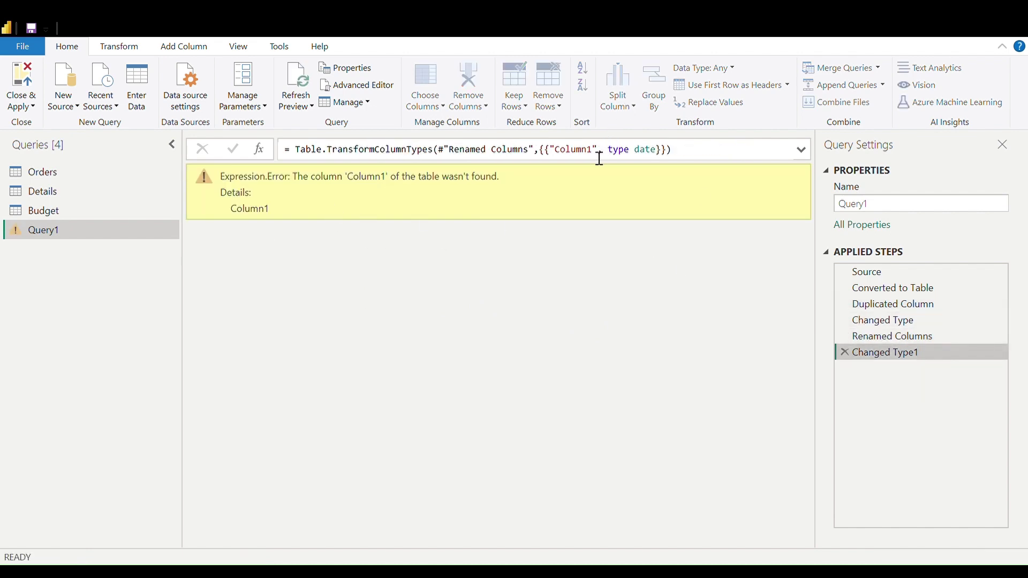
pyautogui.doubleClick(576, 152)
pyautogui.write('Date')
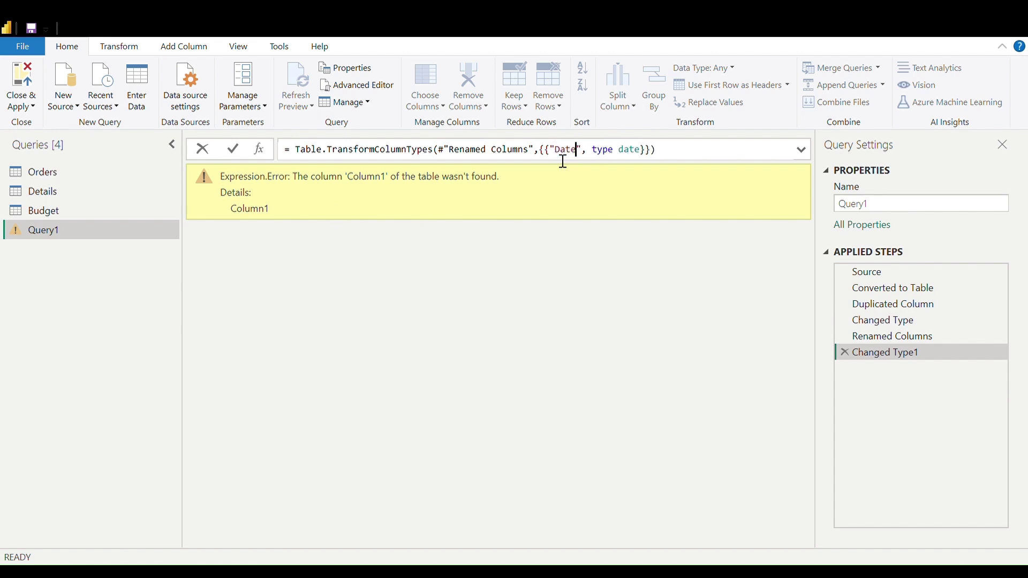
pyautogui.press('Return')
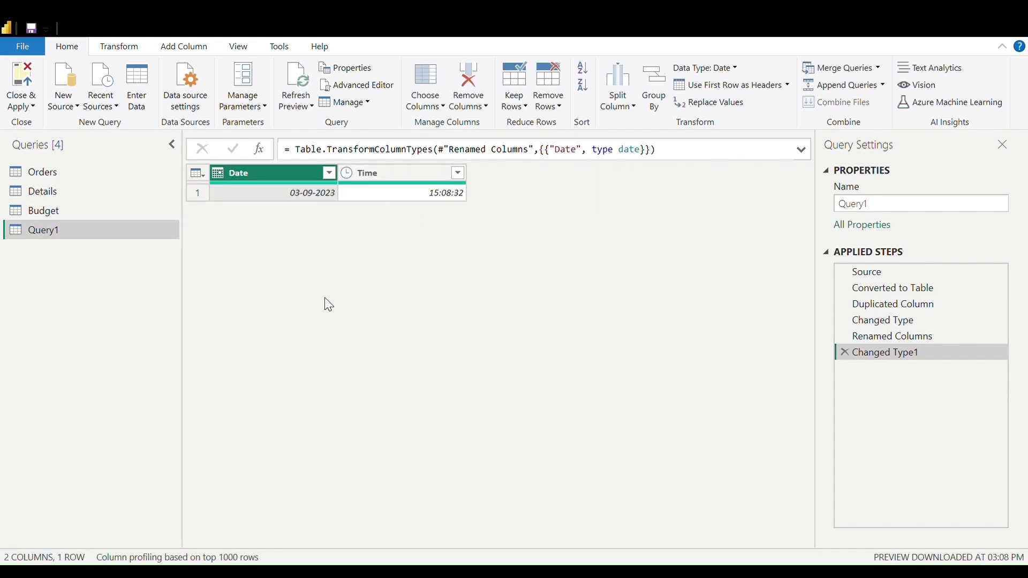
# Rename Query1 as Last_Refresh.
pyautogui.doubleClick(49, 232)
pyautogui.press('BackSpace')
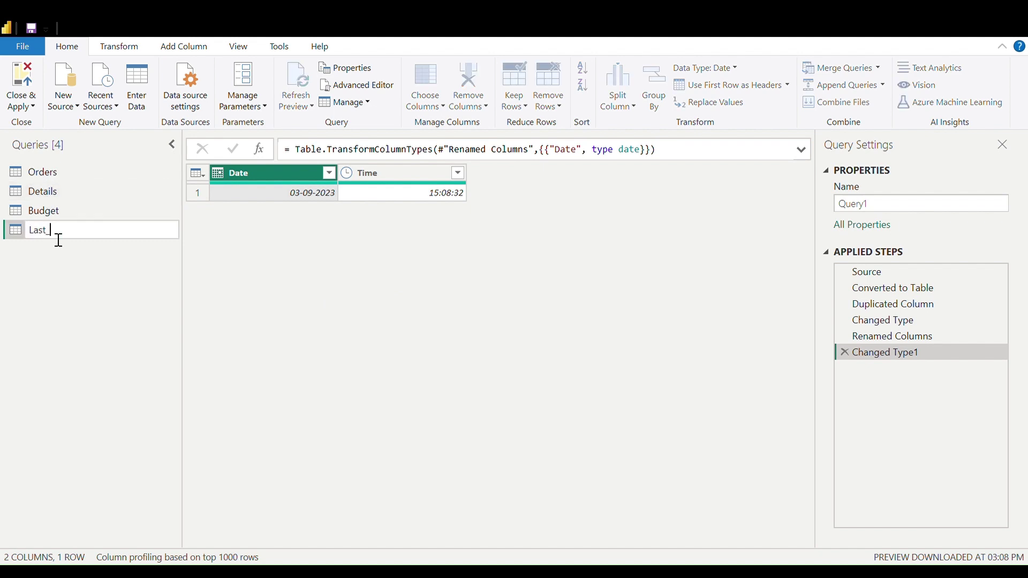
pyautogui.write('Last_Refresh')
pyautogui.press('Return')
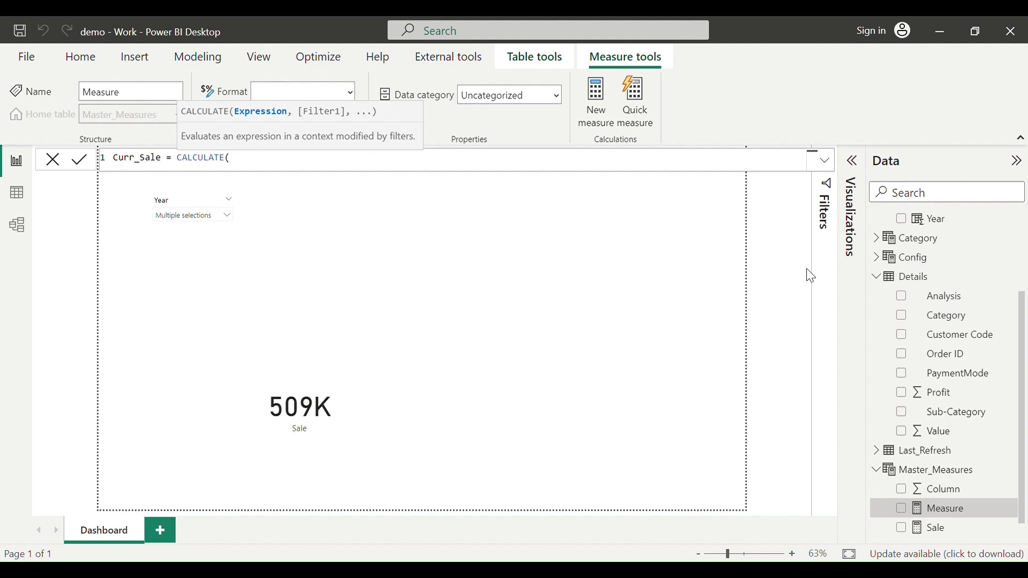
# Write the Curr_Sale measure with variable currYear = [Curr_Yer], returning CALCULATE of [Sale] filtered on 'Calendar'[Year].
pyautogui.write('sa')
pyautogui.press('Tab')
pyautogui.write(',')
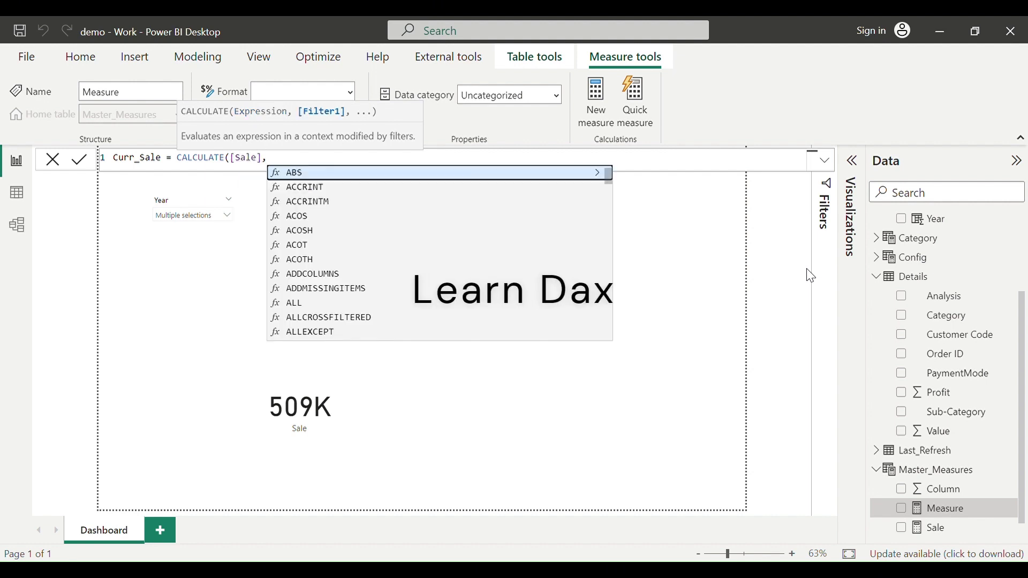
pyautogui.write('ord')
pyautogui.press('BackSpace')
pyautogui.press('BackSpace')
pyautogui.press('BackSpace')
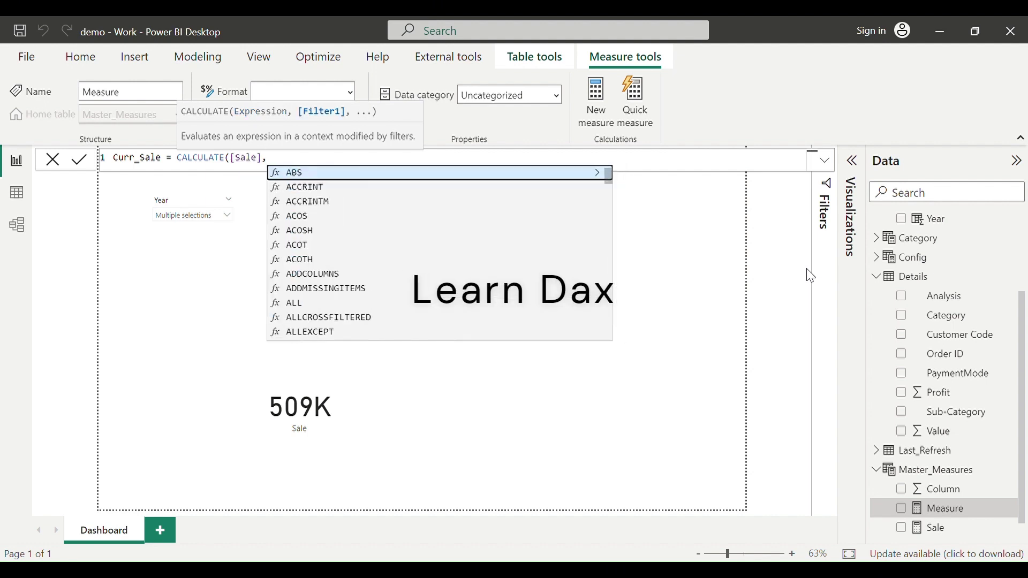
pyautogui.write('ca')
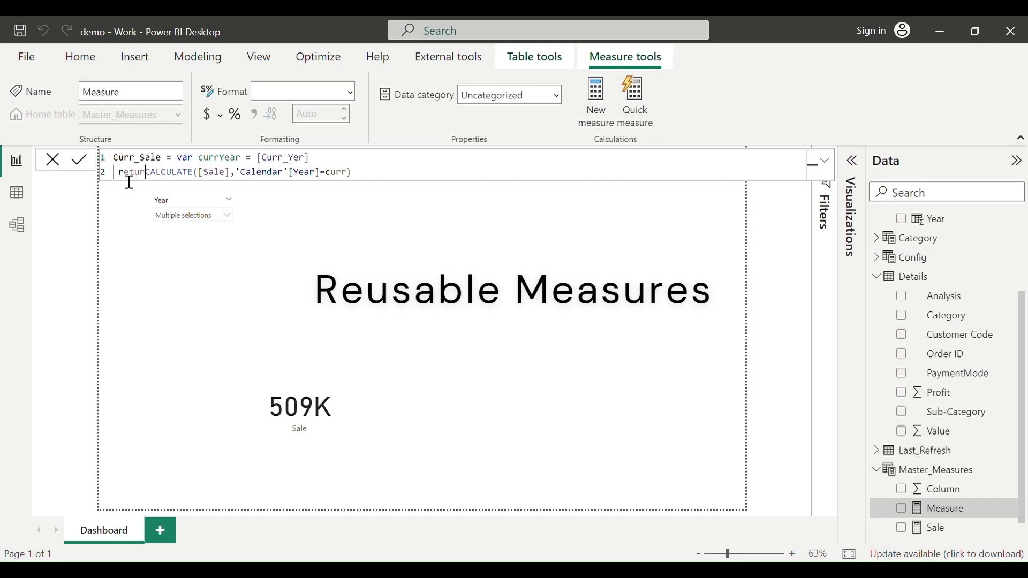
pyautogui.write('n')
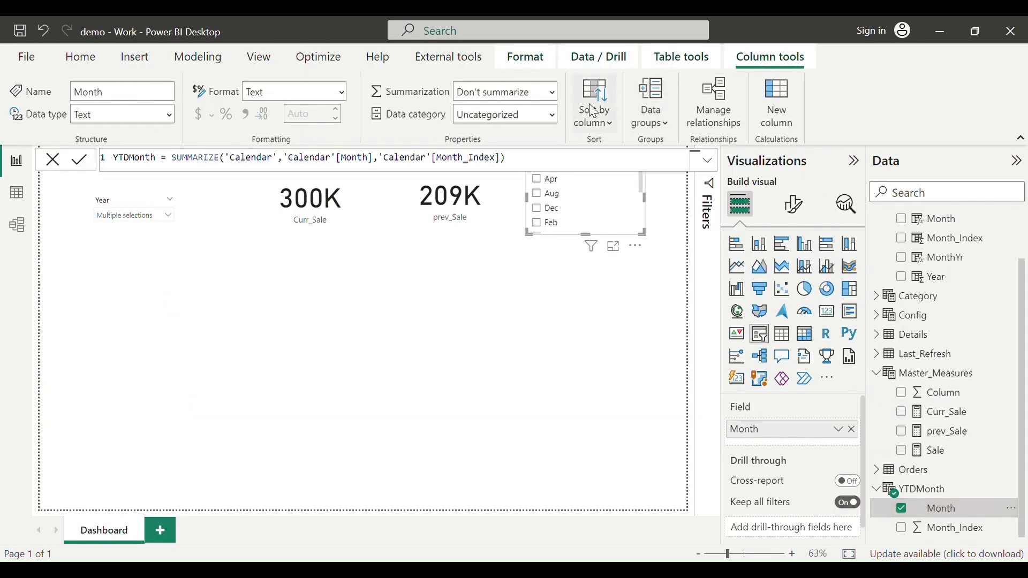
# Sort the Month column of the YTDMonth table by Month_Index.
pyautogui.click(593, 111)
pyautogui.click(611, 176)
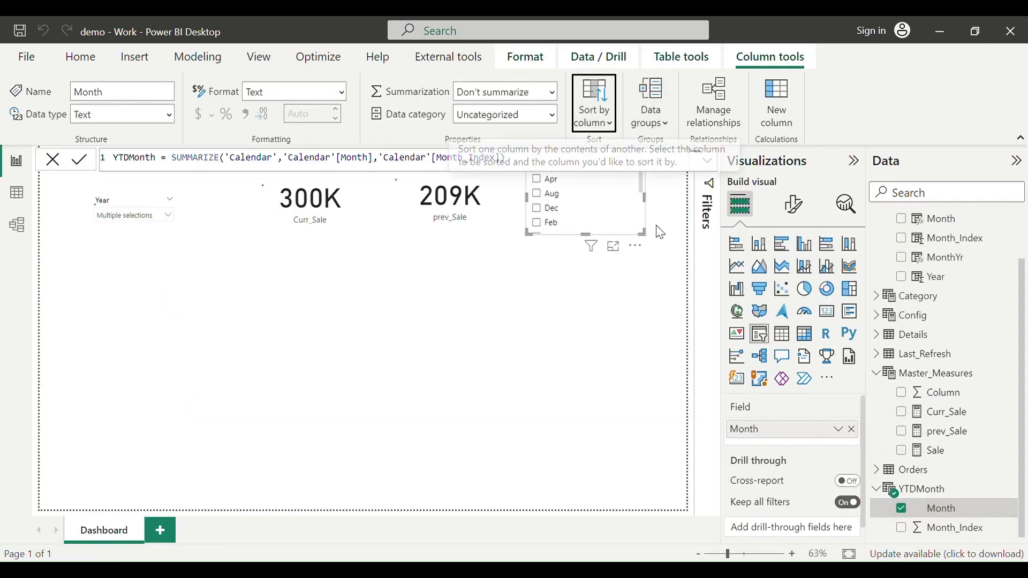